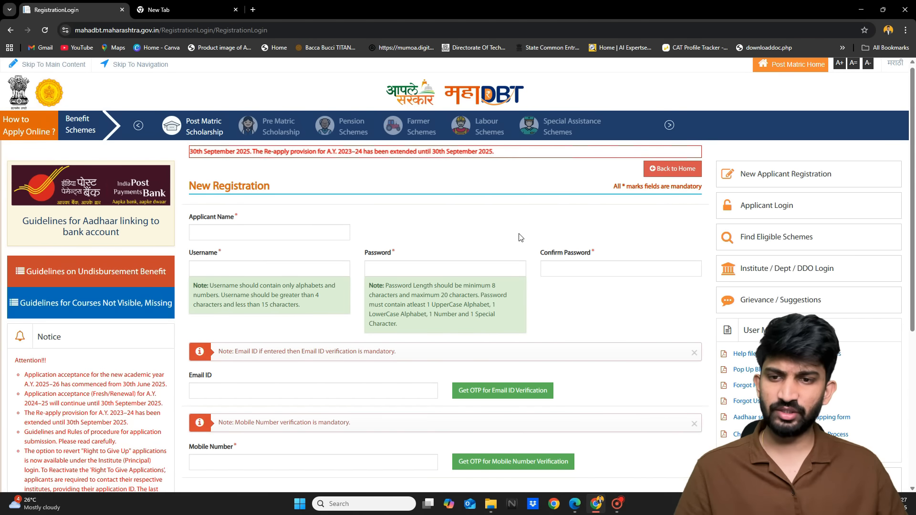
Browse the applicant login page and the new applicant registration form
{"action": "scroll", "coordinate": [520, 232], "scroll_direction": "down", "scroll_amount": 1}
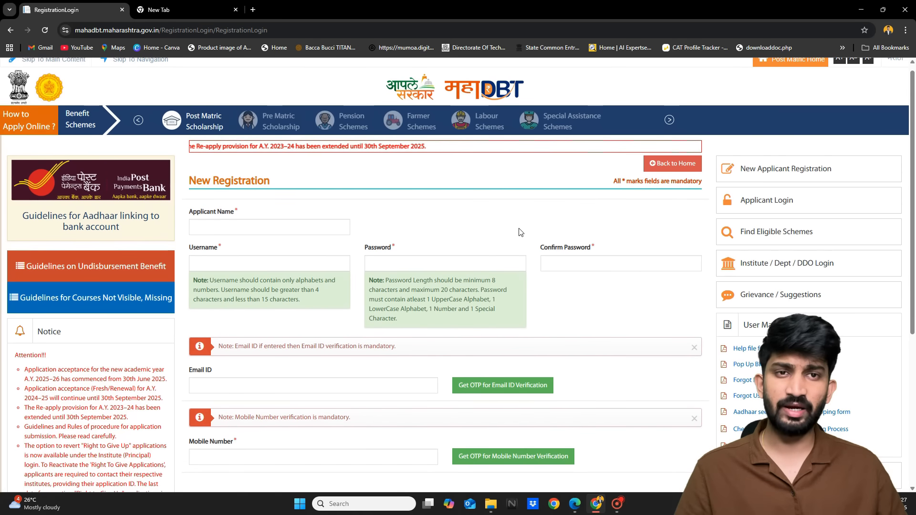
{"action": "scroll", "coordinate": [521, 232], "scroll_direction": "up", "scroll_amount": 1}
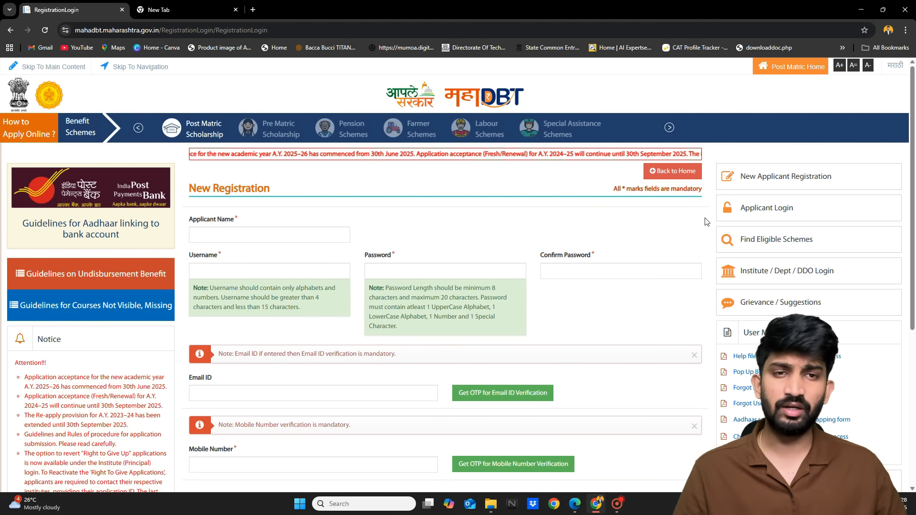
{"action": "left_click", "coordinate": [770, 214]}
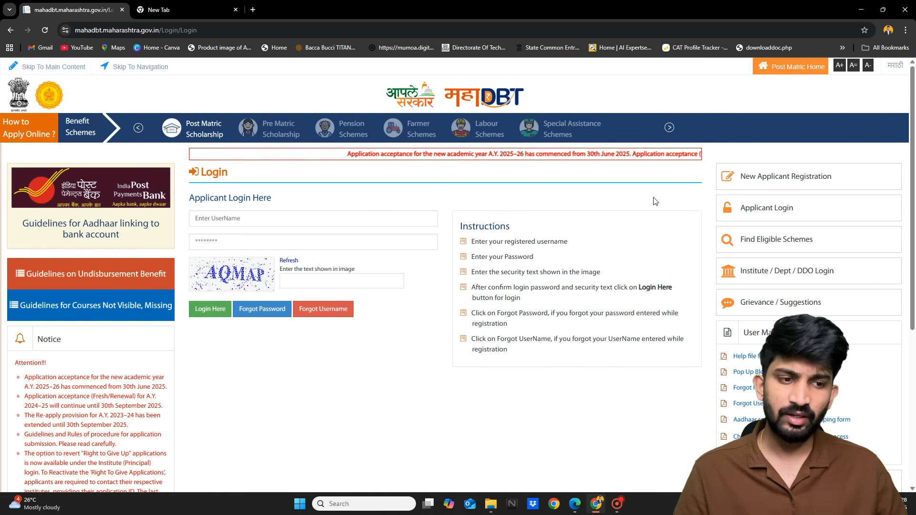
{"action": "scroll", "coordinate": [808, 178], "scroll_direction": "up", "scroll_amount": 5}
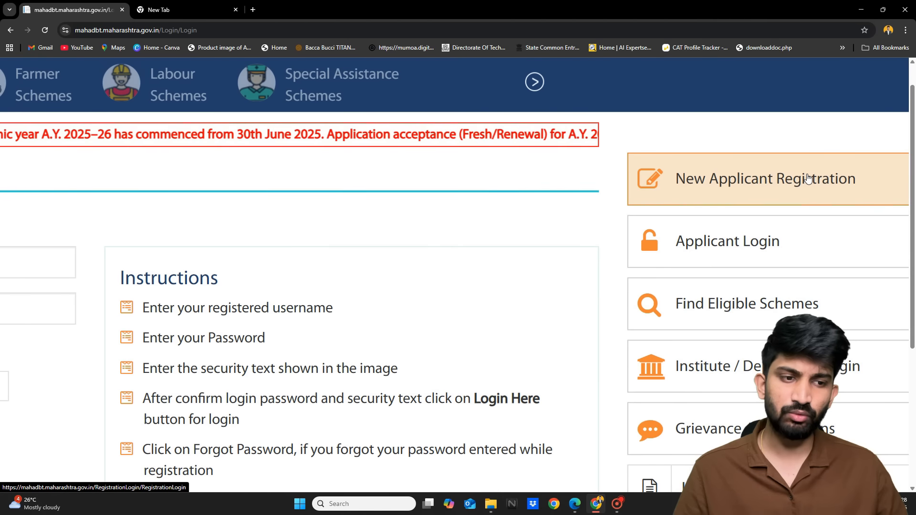
{"action": "left_click", "coordinate": [767, 179]}
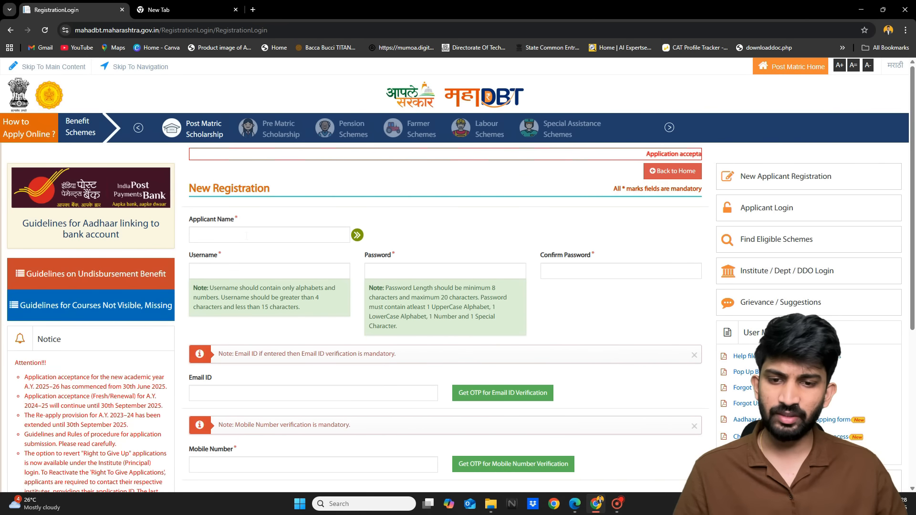
{"action": "left_click", "coordinate": [271, 271]}
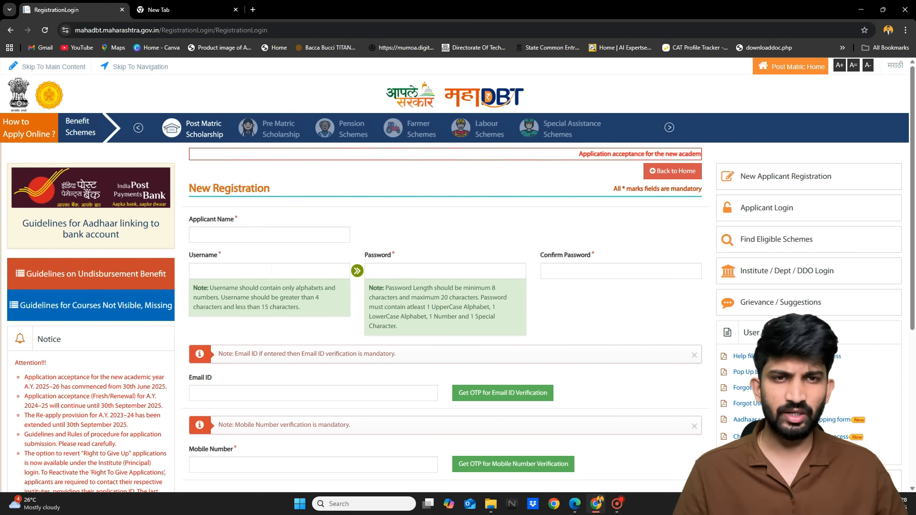
{"action": "left_click", "coordinate": [427, 274]}
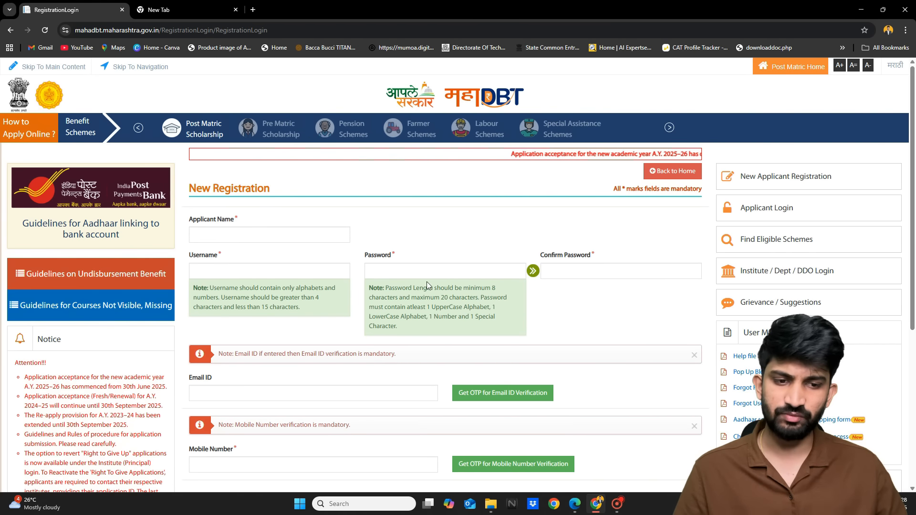
{"action": "scroll", "coordinate": [426, 281], "scroll_direction": "down", "scroll_amount": 2}
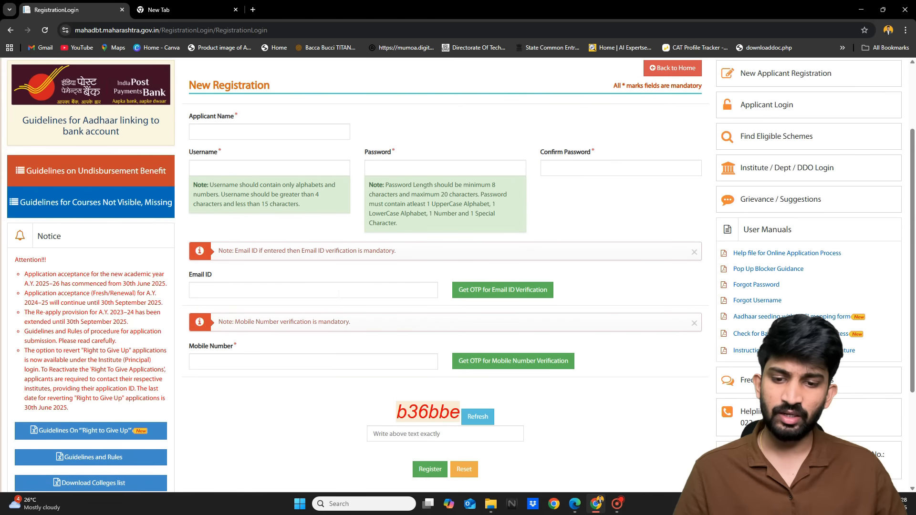
{"action": "scroll", "coordinate": [339, 293], "scroll_direction": "down", "scroll_amount": 1}
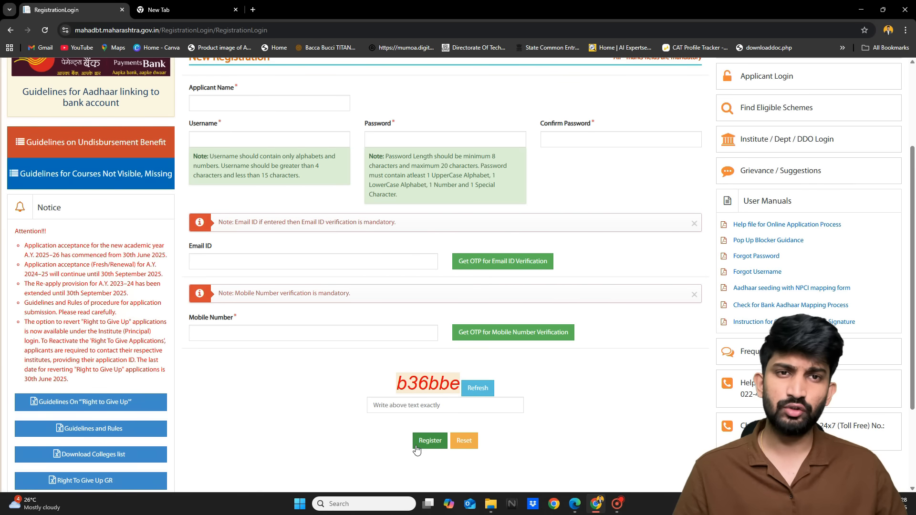
{"action": "scroll", "coordinate": [416, 449], "scroll_direction": "up", "scroll_amount": 1}
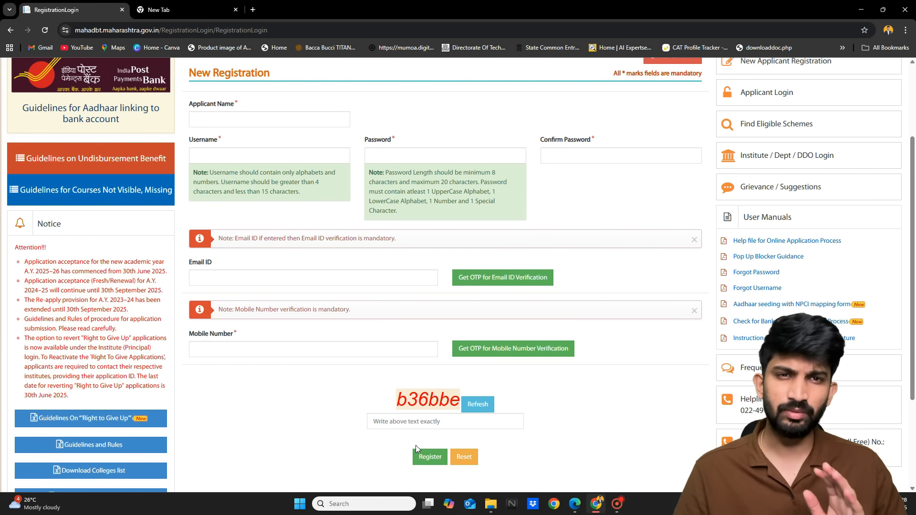
{"action": "scroll", "coordinate": [734, 219], "scroll_direction": "up", "scroll_amount": 2}
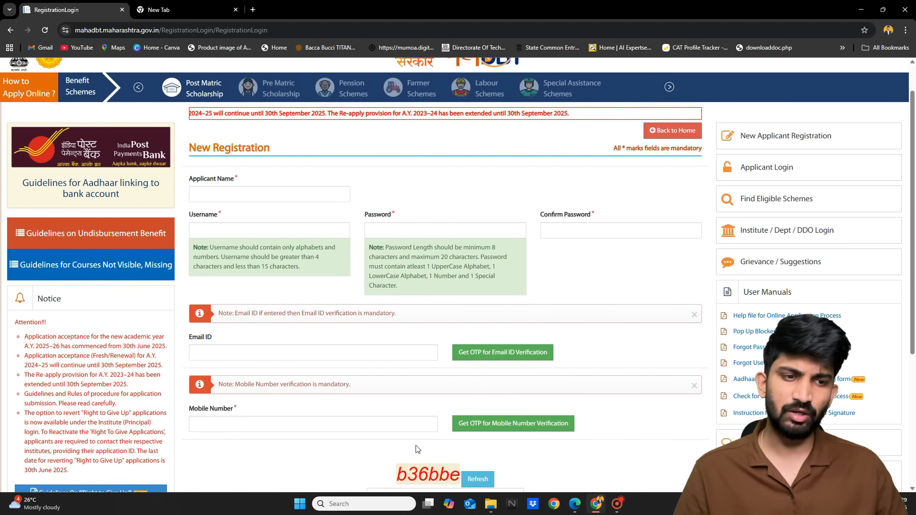
Sign in as an applicant with the account username, password and captcha text
{"action": "left_click", "coordinate": [776, 168]}
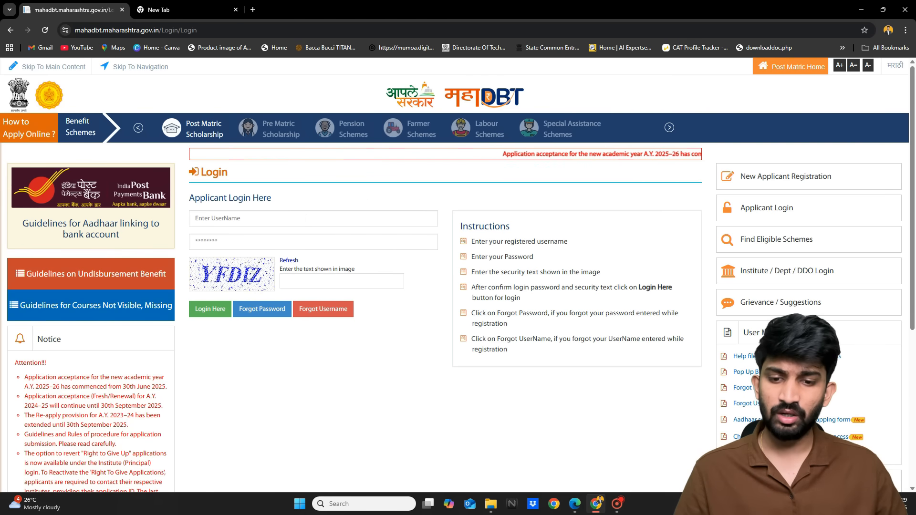
{"action": "key", "text": "ctrl+plus"}
{"action": "key", "text": "ctrl+plus"}
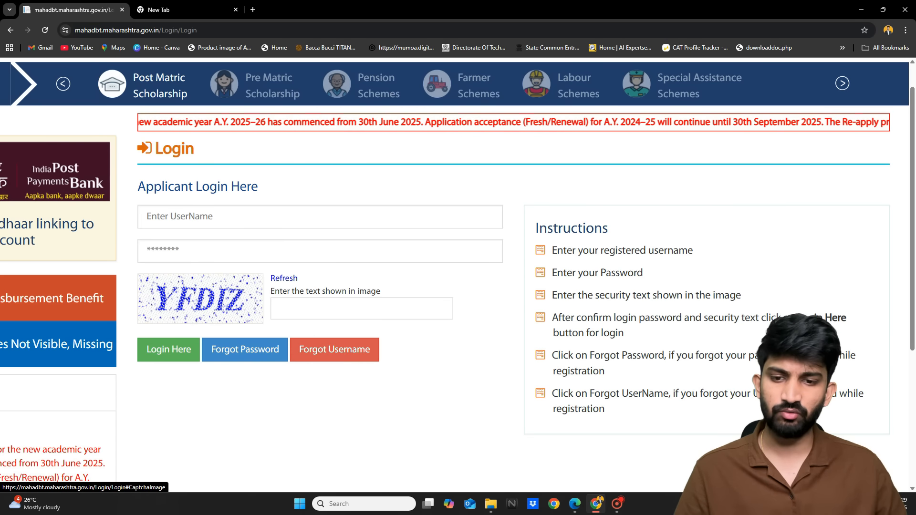
{"action": "key", "text": "ctrl+minus"}
{"action": "key", "text": "ctrl+minus"}
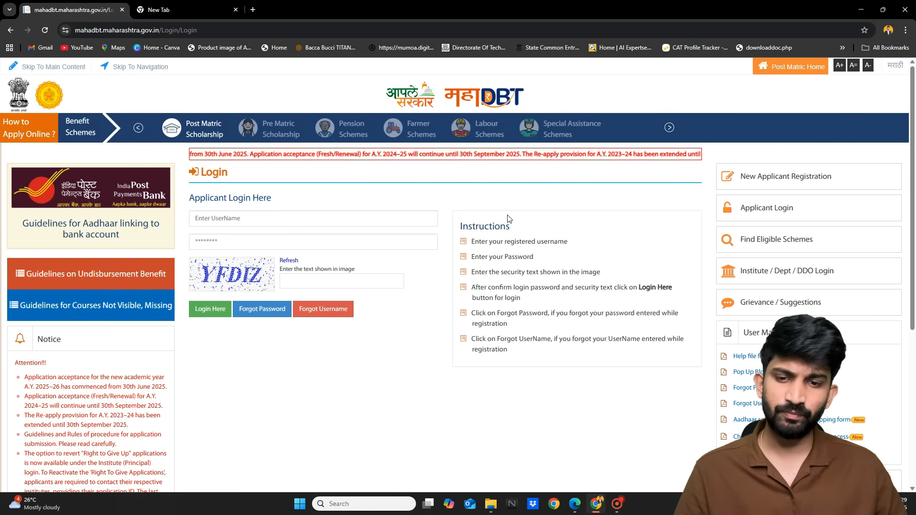
{"action": "left_click", "coordinate": [313, 219]}
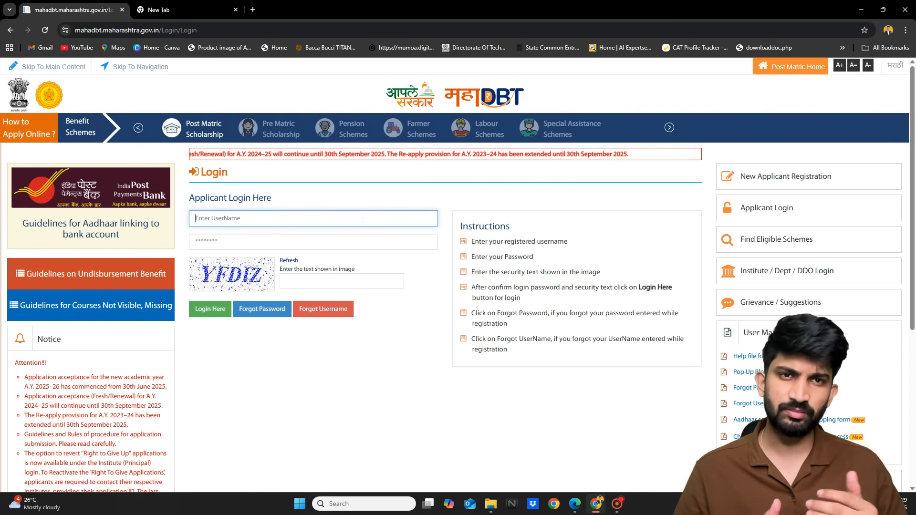
{"action": "scroll", "coordinate": [363, 220], "scroll_direction": "up", "scroll_amount": 4}
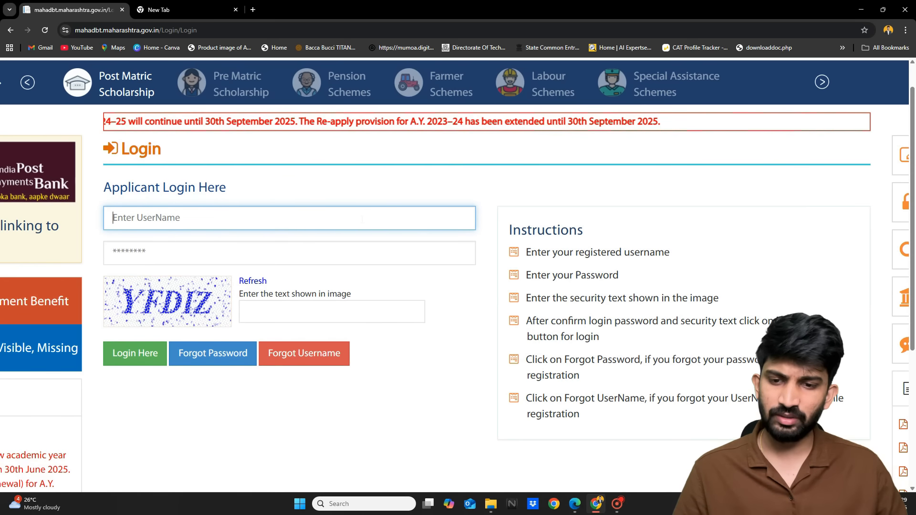
{"action": "left_click", "coordinate": [188, 251]}
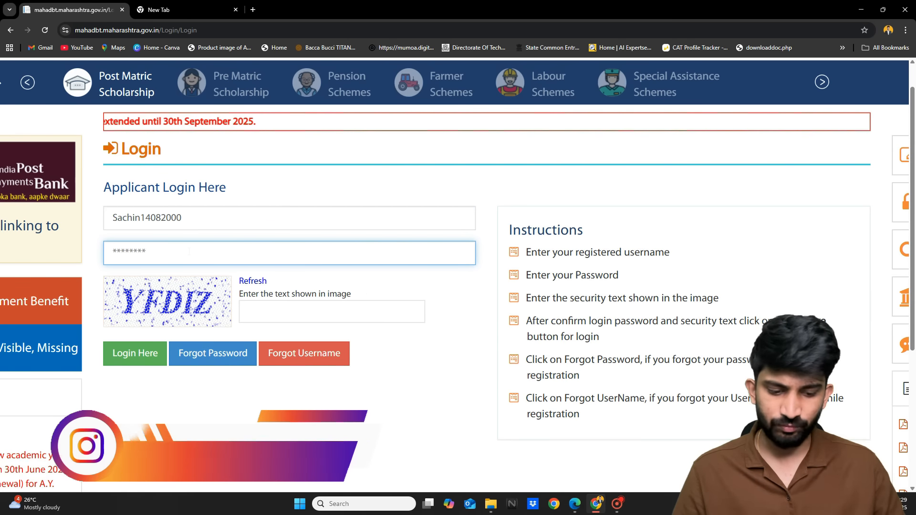
{"action": "type", "text": "*******"}
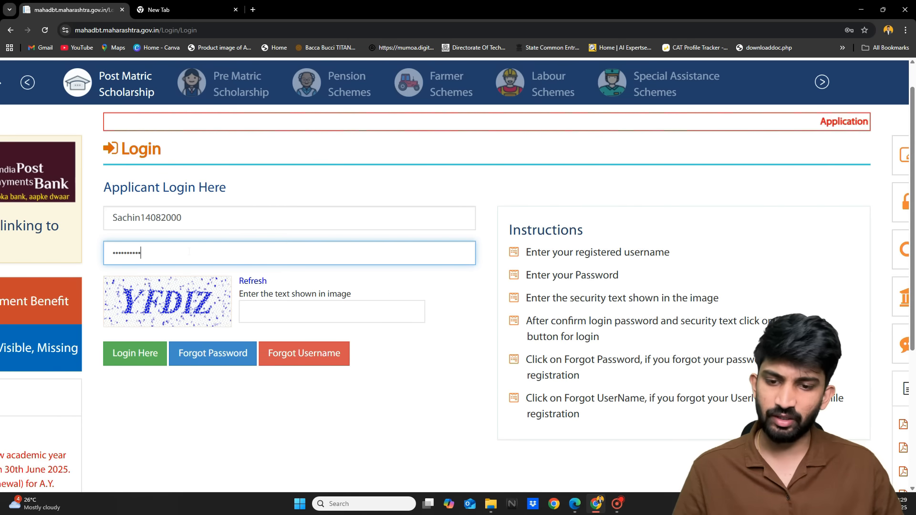
{"action": "left_click", "coordinate": [271, 315]}
{"action": "type", "text": "YFDIZ"}
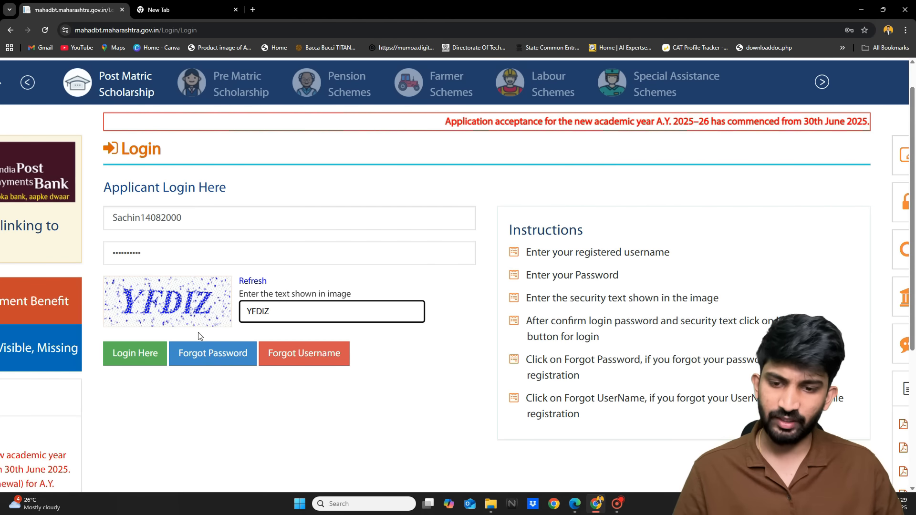
{"action": "left_click", "coordinate": [146, 357]}
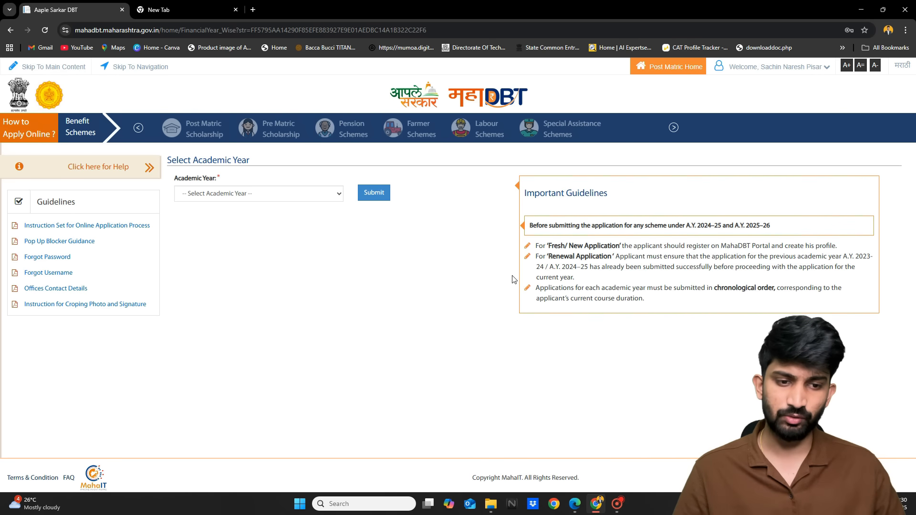
Select academic year 2025-2026 and submit it to load the profile status page
{"action": "scroll", "coordinate": [619, 246], "scroll_direction": "up", "scroll_amount": 3}
{"action": "scroll", "coordinate": [620, 246], "scroll_direction": "right", "scroll_amount": 2}
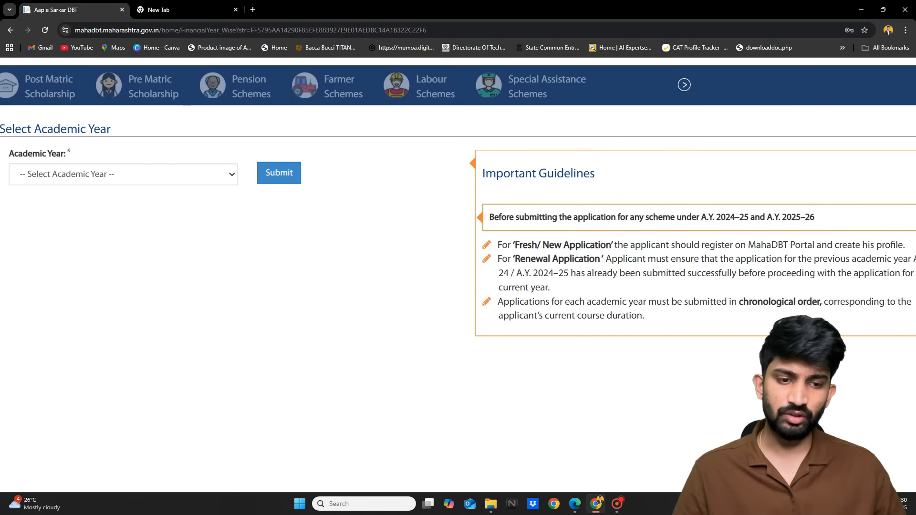
{"action": "scroll", "coordinate": [619, 246], "scroll_direction": "right", "scroll_amount": 1}
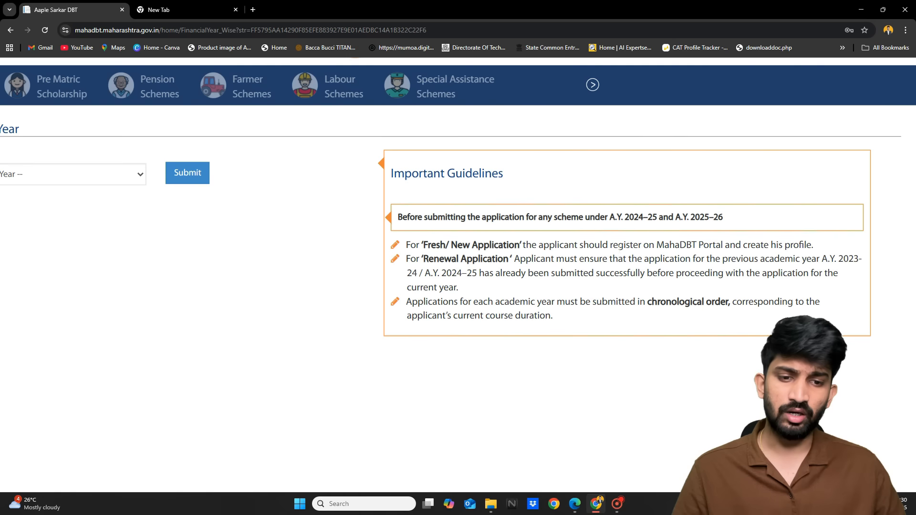
{"action": "scroll", "coordinate": [620, 246], "scroll_direction": "right", "scroll_amount": 1}
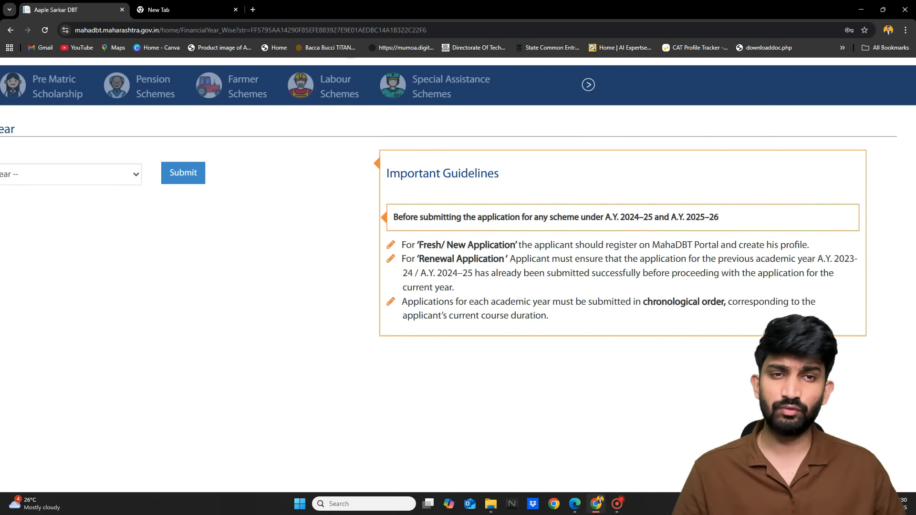
{"action": "scroll", "coordinate": [619, 247], "scroll_direction": "up", "scroll_amount": 2}
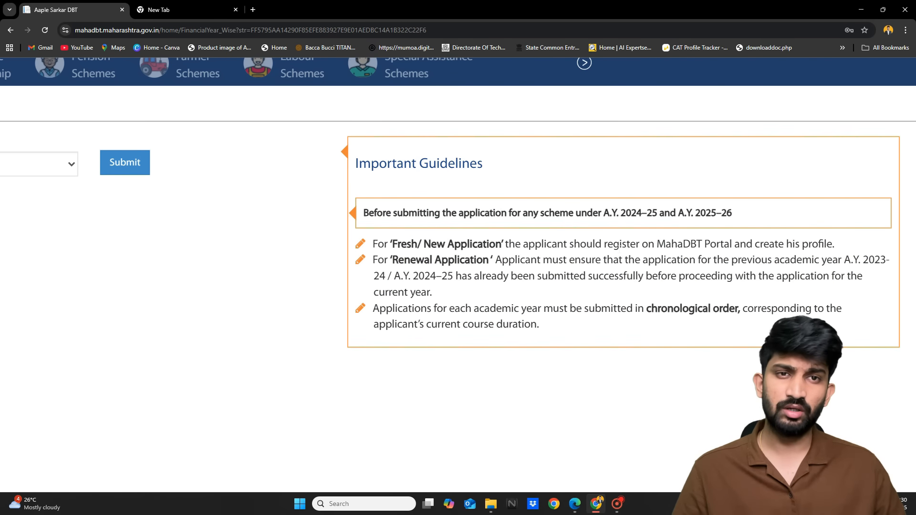
{"action": "scroll", "coordinate": [615, 247], "scroll_direction": "down", "scroll_amount": 2}
{"action": "scroll", "coordinate": [615, 246], "scroll_direction": "down", "scroll_amount": 5}
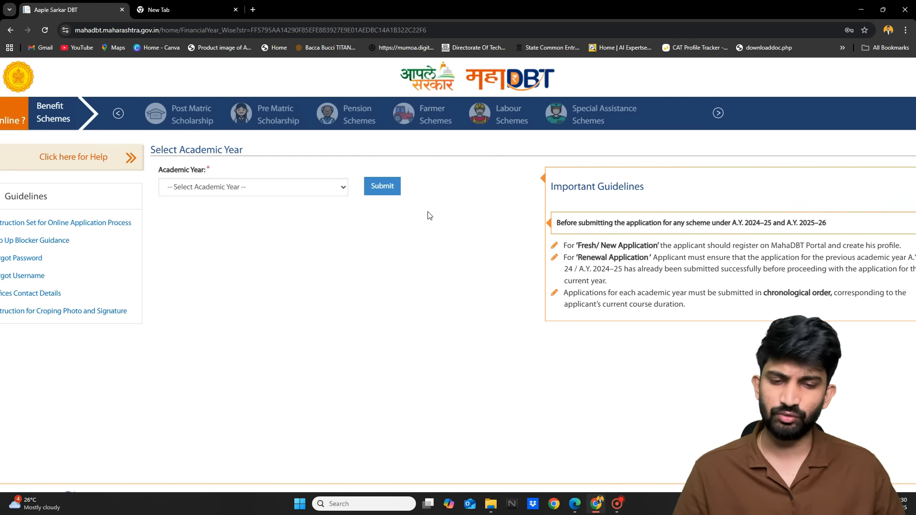
{"action": "scroll", "coordinate": [292, 196], "scroll_direction": "up", "scroll_amount": 3}
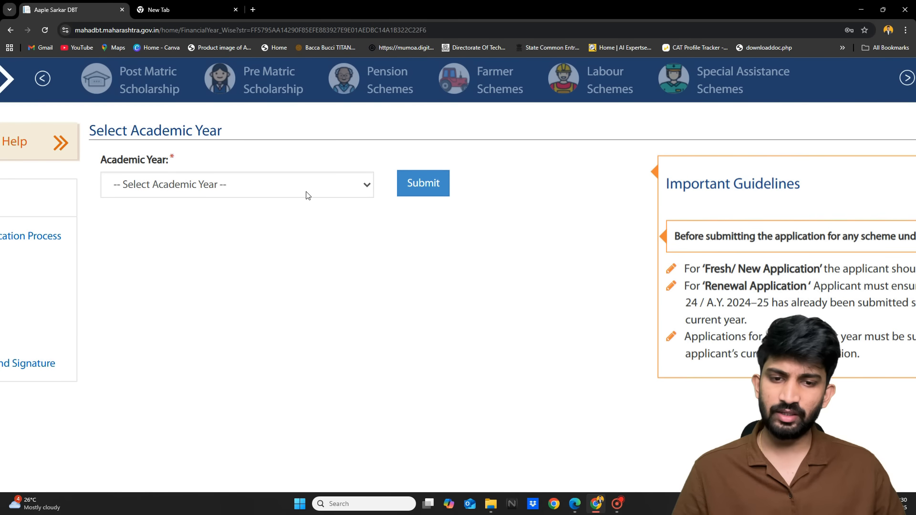
{"action": "left_click", "coordinate": [306, 194]}
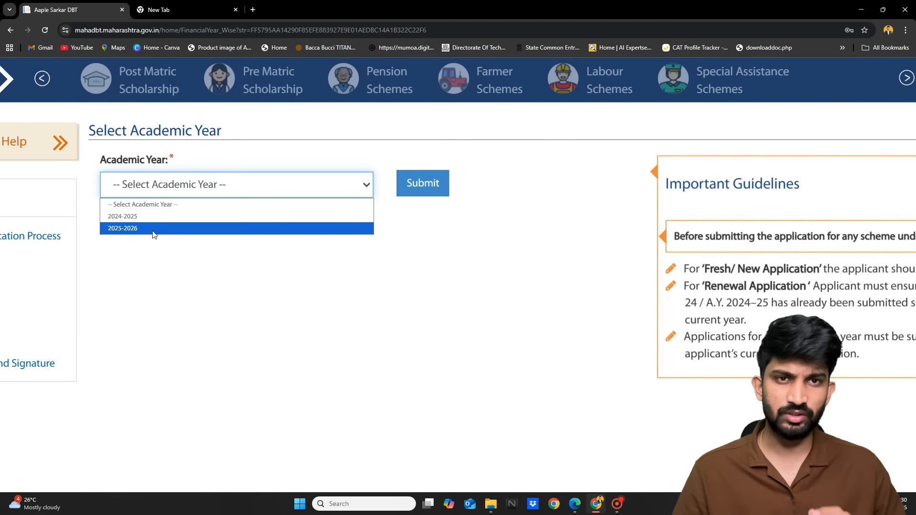
{"action": "left_click", "coordinate": [128, 228]}
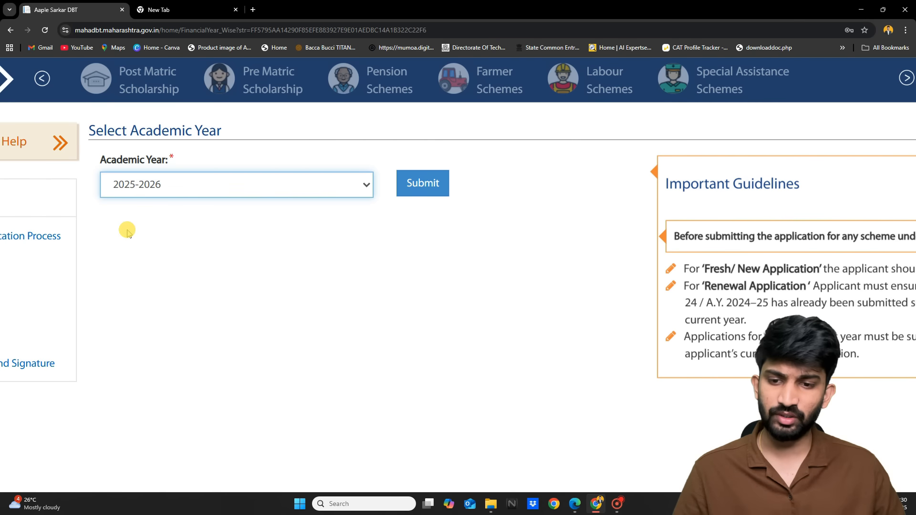
{"action": "left_click", "coordinate": [420, 192]}
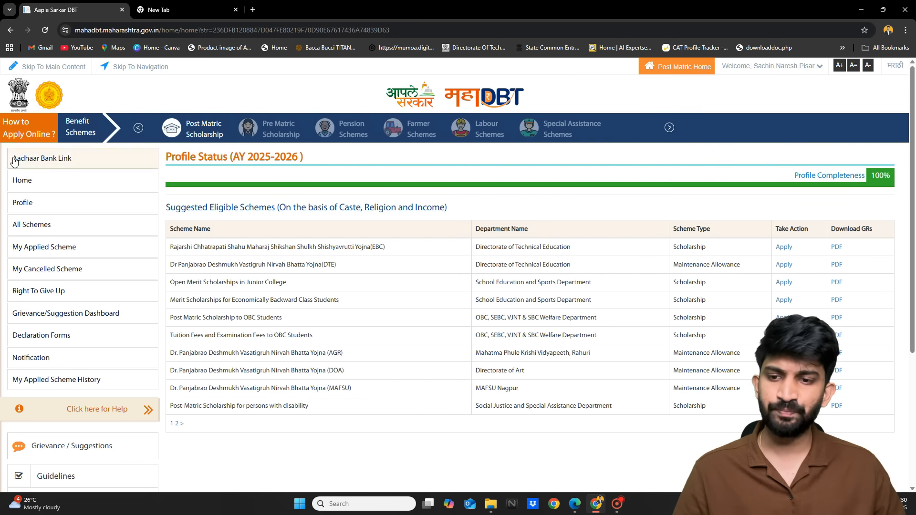
Check Aadhaar Bank Link, dismiss the maintenance notice, and open the Bank Aadhaar Mapping status
{"action": "key", "text": "ctrl+plus"}
{"action": "key", "text": "ctrl+plus"}
{"action": "key", "text": "ctrl+plus"}
{"action": "key", "text": "ctrl+plus"}
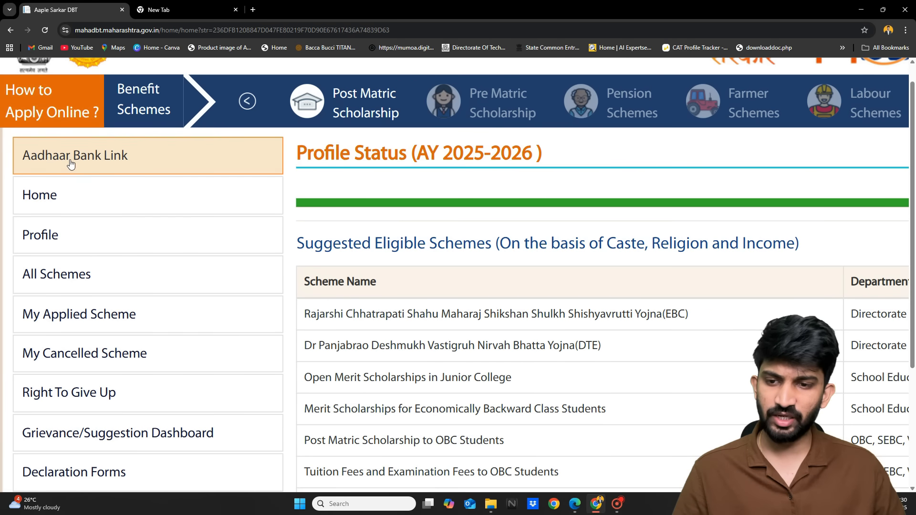
{"action": "left_click", "coordinate": [98, 158]}
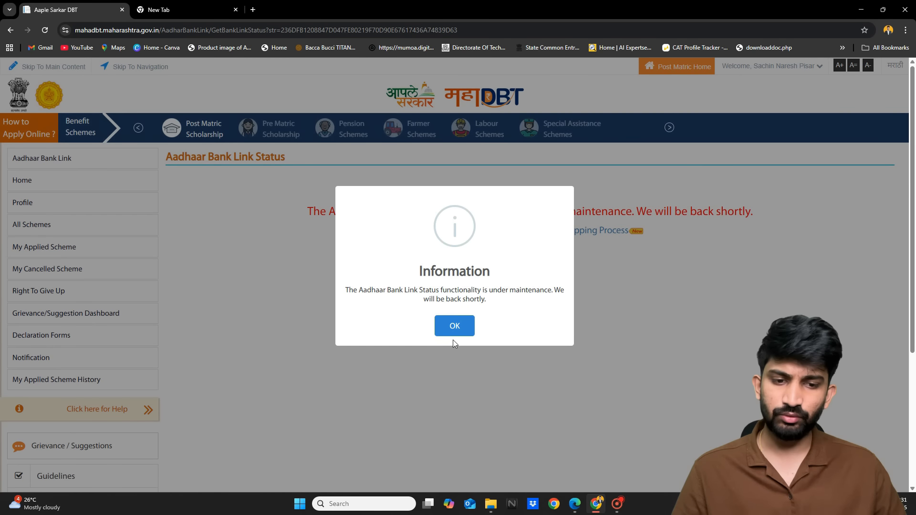
{"action": "left_click", "coordinate": [456, 329]}
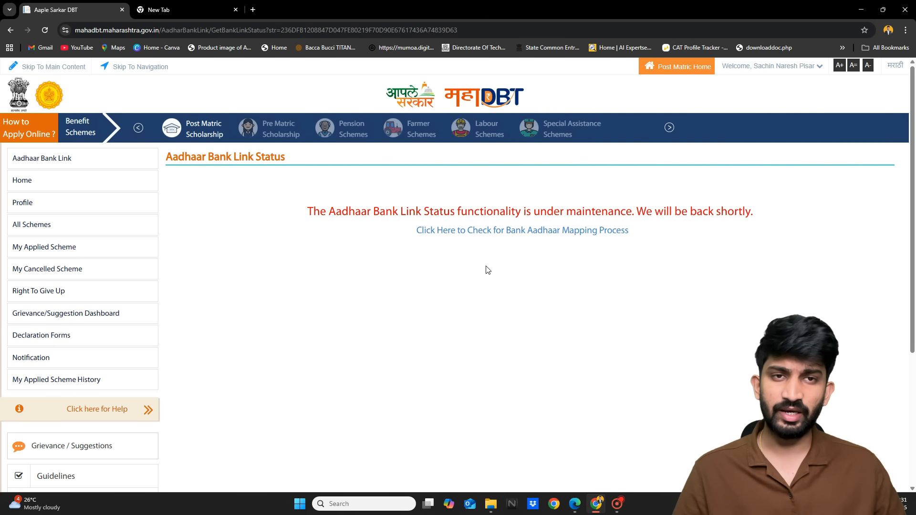
{"action": "left_click", "coordinate": [511, 232]}
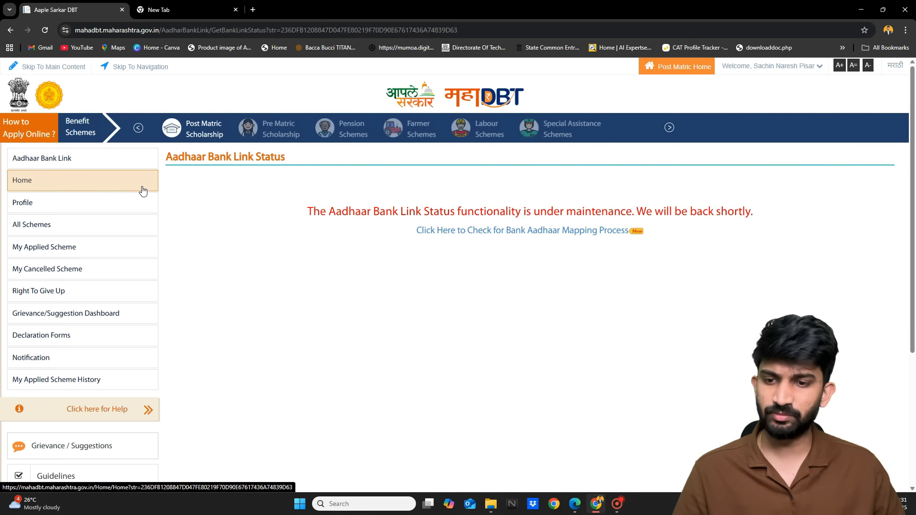
Return to Home and highlight the 100% profile completeness figure
{"action": "left_click", "coordinate": [98, 184]}
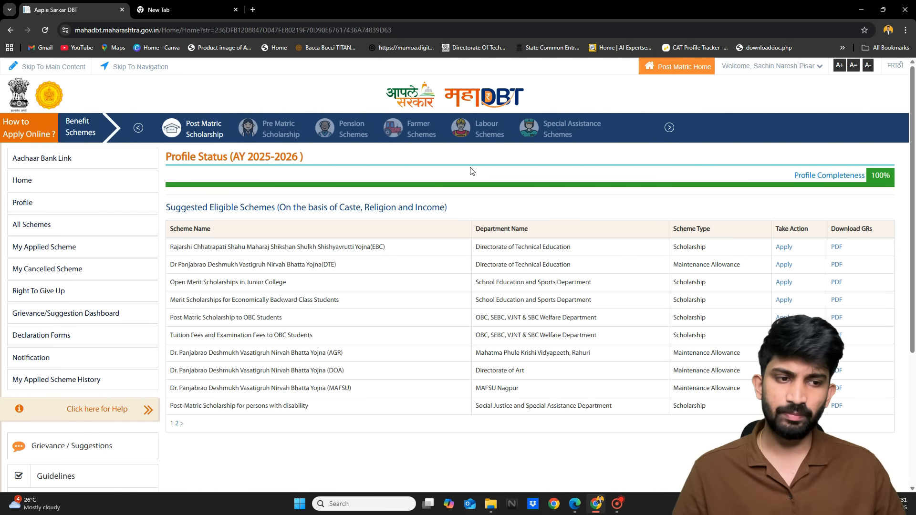
{"action": "scroll", "coordinate": [891, 183], "scroll_direction": "up", "scroll_amount": 3}
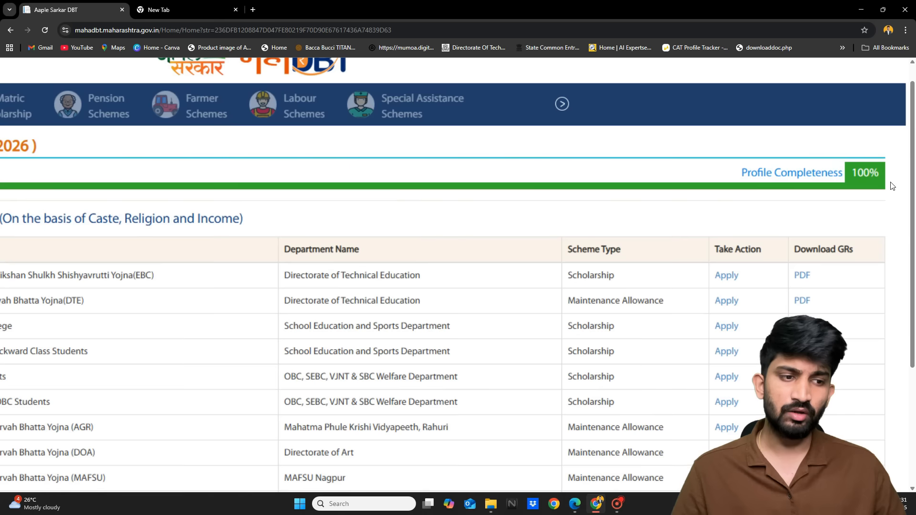
{"action": "scroll", "coordinate": [891, 185], "scroll_direction": "up", "scroll_amount": 3}
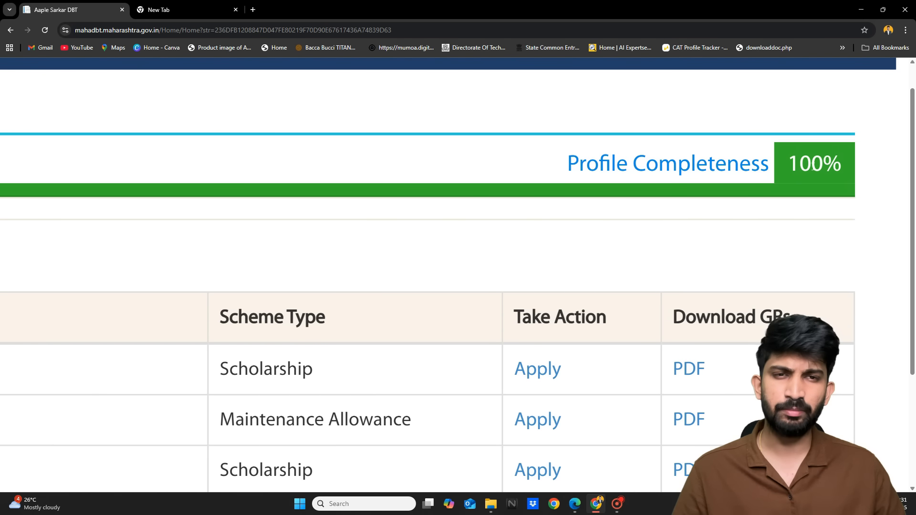
{"action": "left_click_drag", "start_coordinate": [795, 162], "coordinate": [811, 162]}
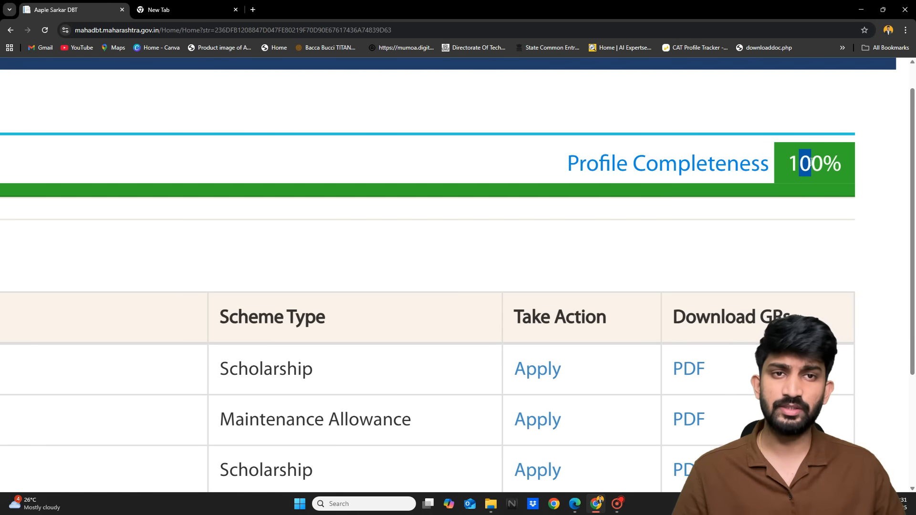
Review the suggested eligible schemes table, then open the Profile for updating
{"action": "scroll", "coordinate": [811, 162], "scroll_direction": "down", "scroll_amount": 5}
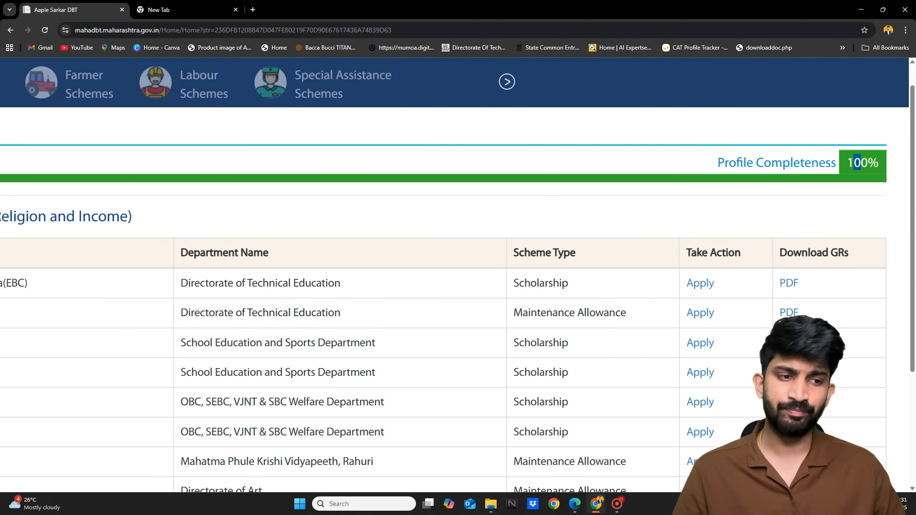
{"action": "scroll", "coordinate": [812, 162], "scroll_direction": "down", "scroll_amount": 2}
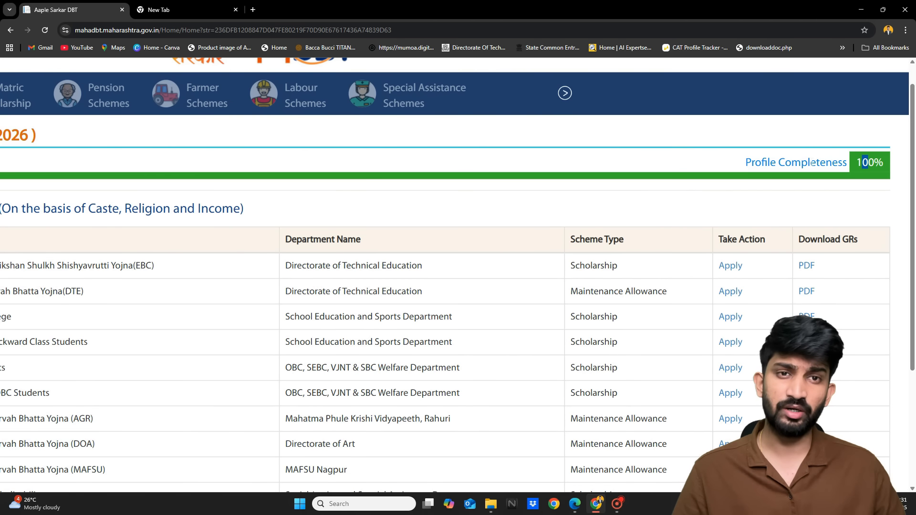
{"action": "scroll", "coordinate": [812, 163], "scroll_direction": "down", "scroll_amount": 2}
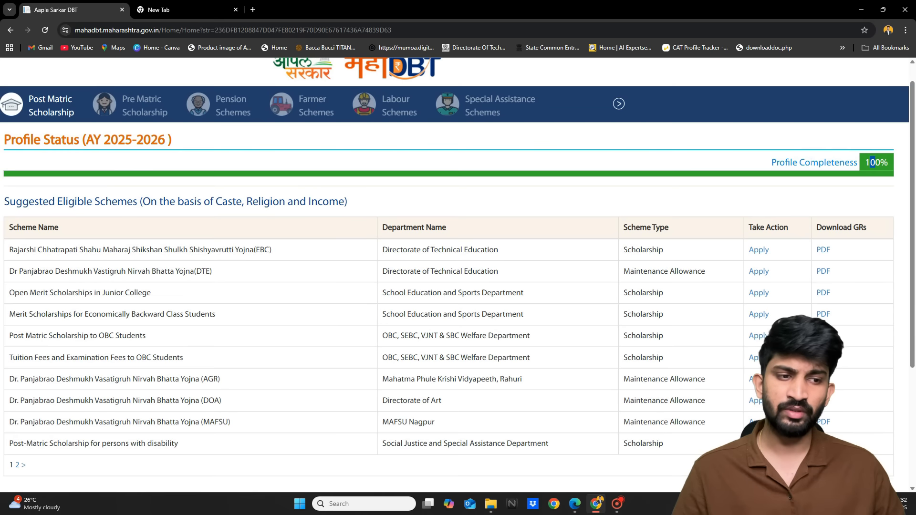
{"action": "scroll", "coordinate": [554, 162], "scroll_direction": "left", "scroll_amount": 4}
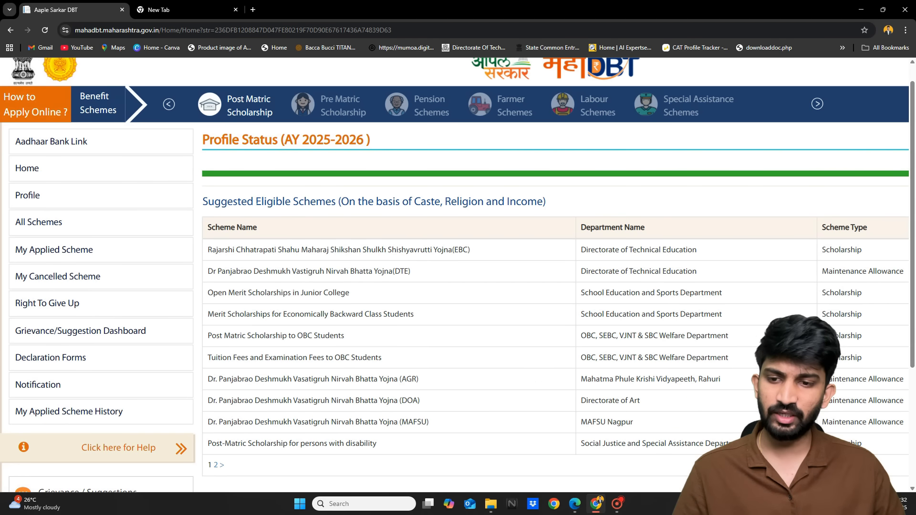
{"action": "scroll", "coordinate": [51, 203], "scroll_direction": "up", "scroll_amount": 3}
{"action": "scroll", "coordinate": [50, 203], "scroll_direction": "down", "scroll_amount": 3}
{"action": "left_click", "coordinate": [50, 201]}
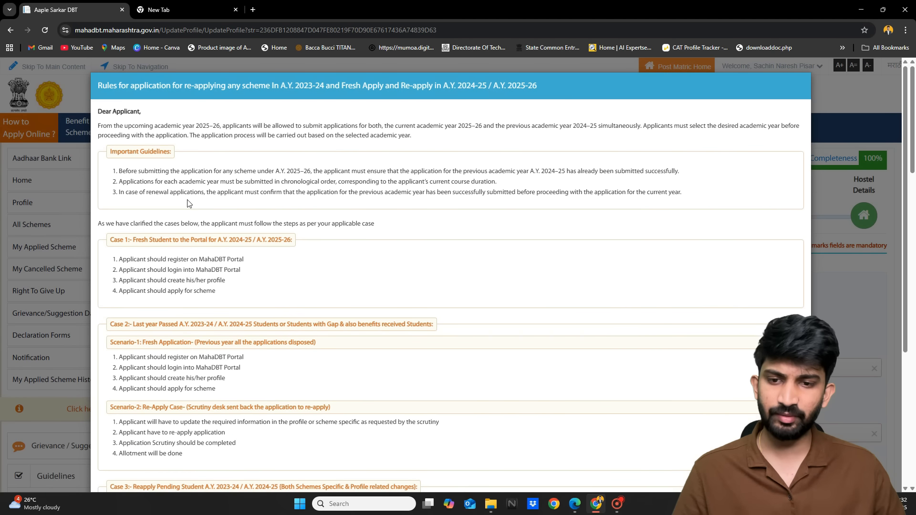
Read through the AY 2025-26 re-application rules notice and close it with OK
{"action": "scroll", "coordinate": [187, 199], "scroll_direction": "up", "scroll_amount": 1}
{"action": "scroll", "coordinate": [187, 199], "scroll_direction": "down", "scroll_amount": 5}
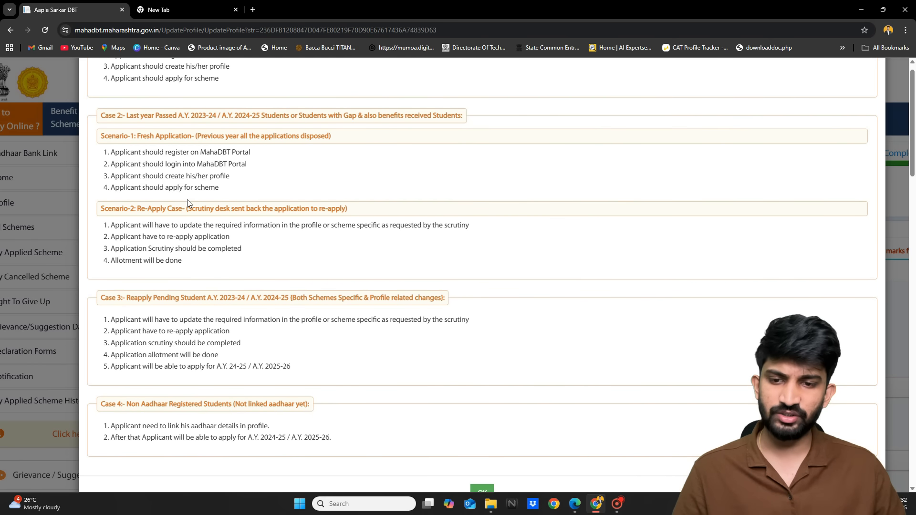
{"action": "scroll", "coordinate": [187, 203], "scroll_direction": "down", "scroll_amount": 2}
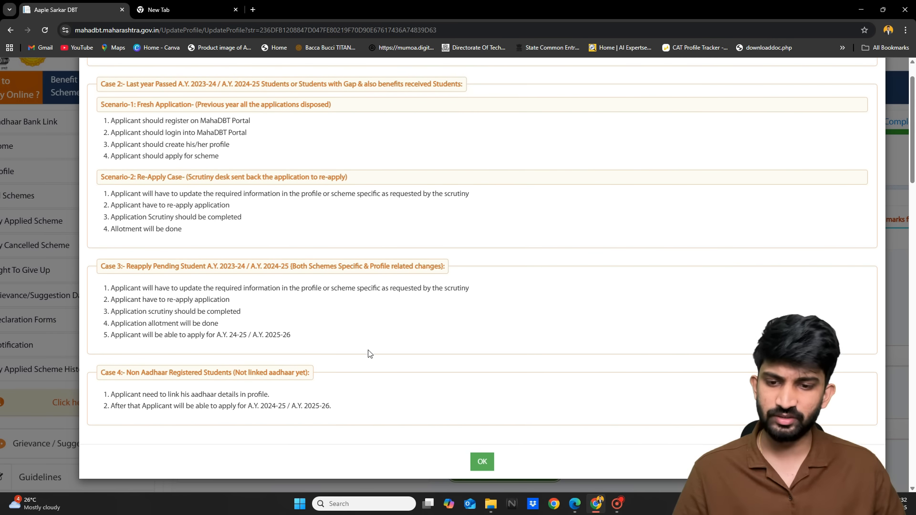
{"action": "left_click", "coordinate": [482, 460]}
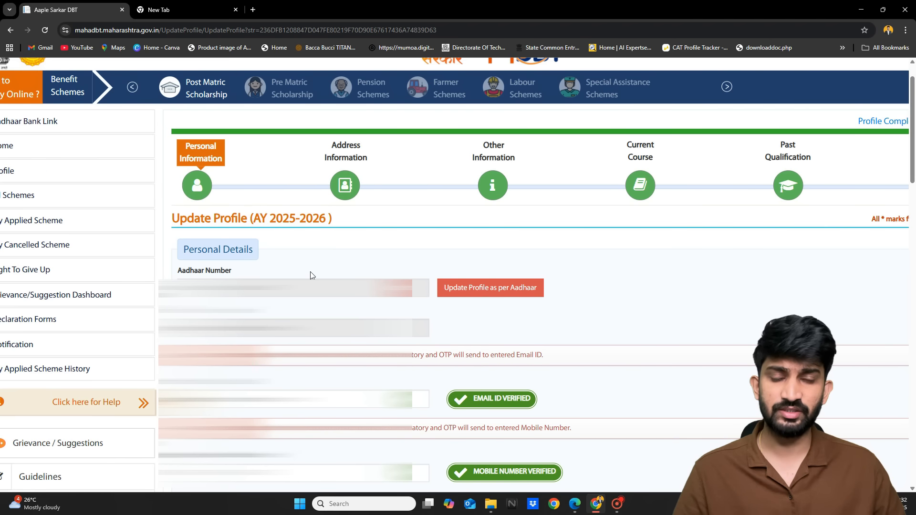
{"action": "scroll", "coordinate": [458, 275], "scroll_direction": "down", "scroll_amount": 1}
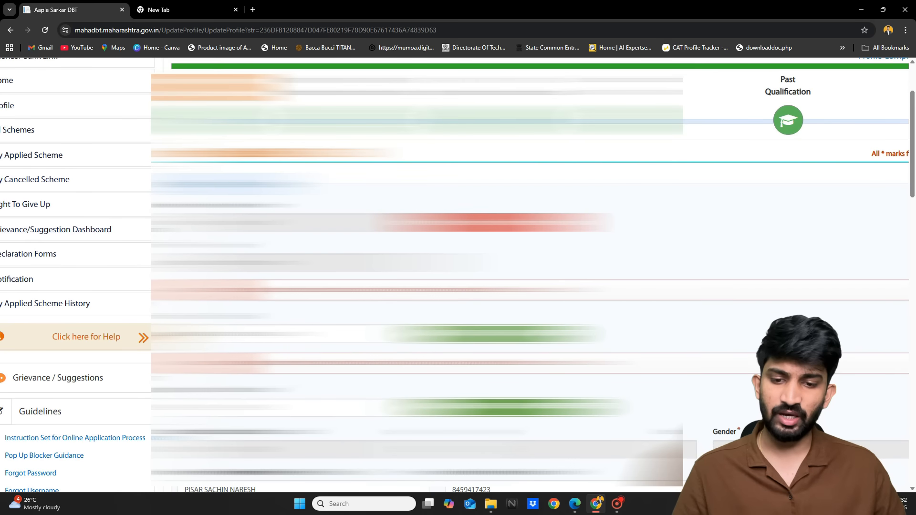
{"action": "scroll", "coordinate": [458, 275], "scroll_direction": "down", "scroll_amount": 2}
{"action": "scroll", "coordinate": [458, 274], "scroll_direction": "down", "scroll_amount": 4}
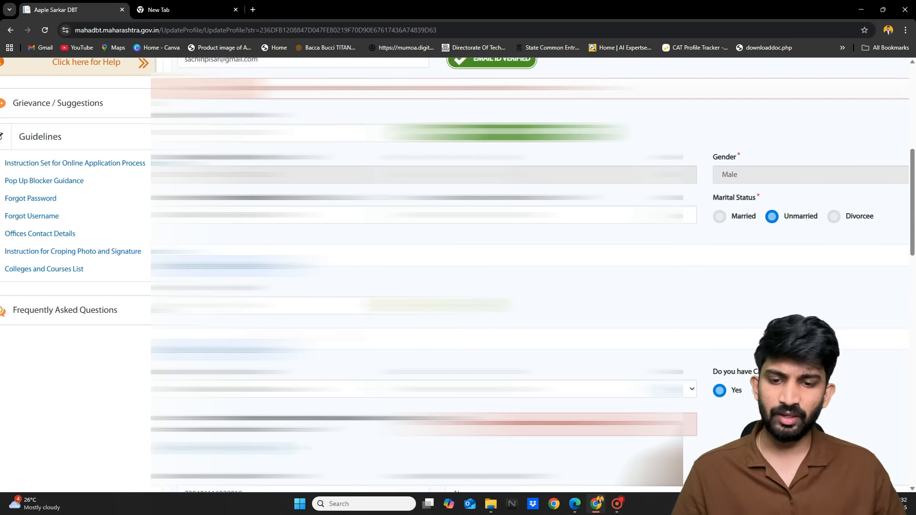
{"action": "scroll", "coordinate": [458, 274], "scroll_direction": "down", "scroll_amount": 1}
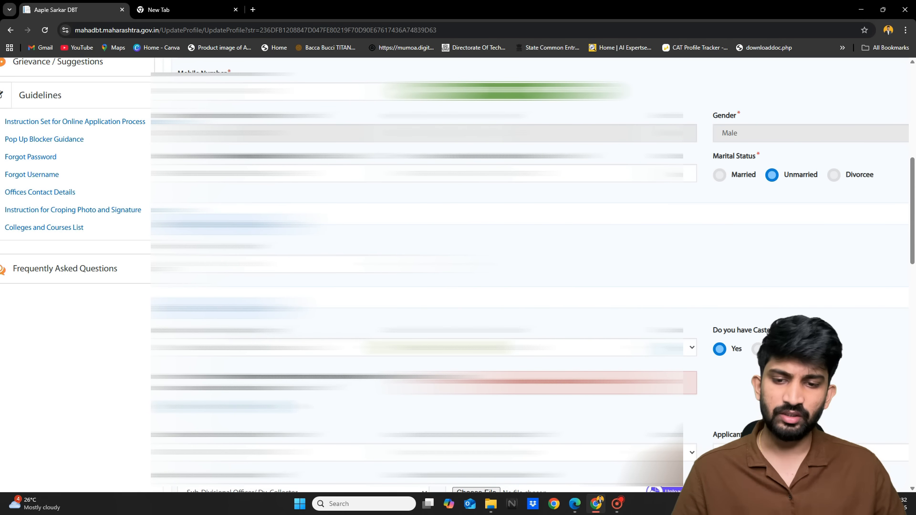
{"action": "scroll", "coordinate": [458, 274], "scroll_direction": "down", "scroll_amount": 1}
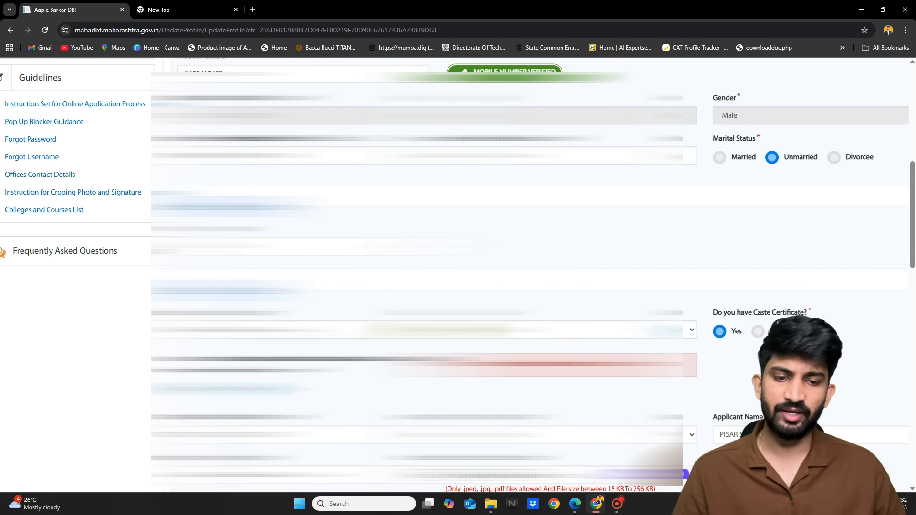
{"action": "scroll", "coordinate": [458, 274], "scroll_direction": "down", "scroll_amount": 1}
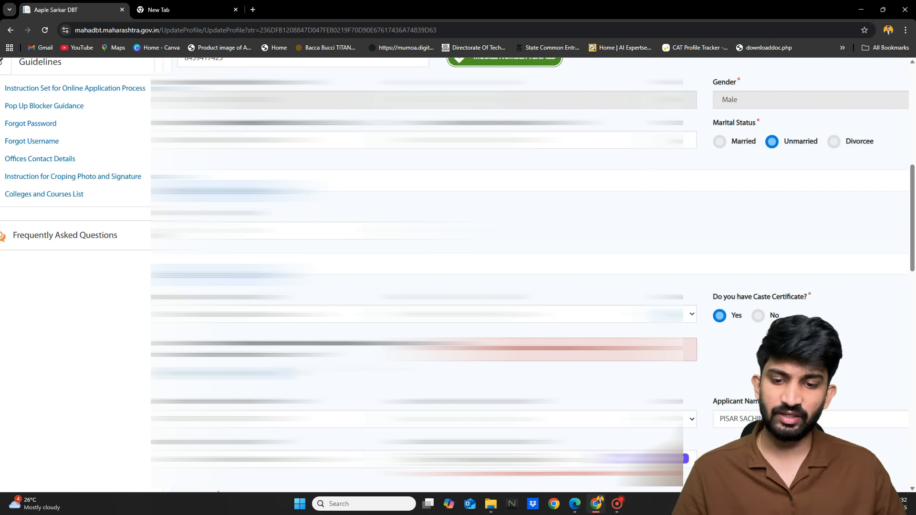
{"action": "scroll", "coordinate": [458, 275], "scroll_direction": "down", "scroll_amount": 1}
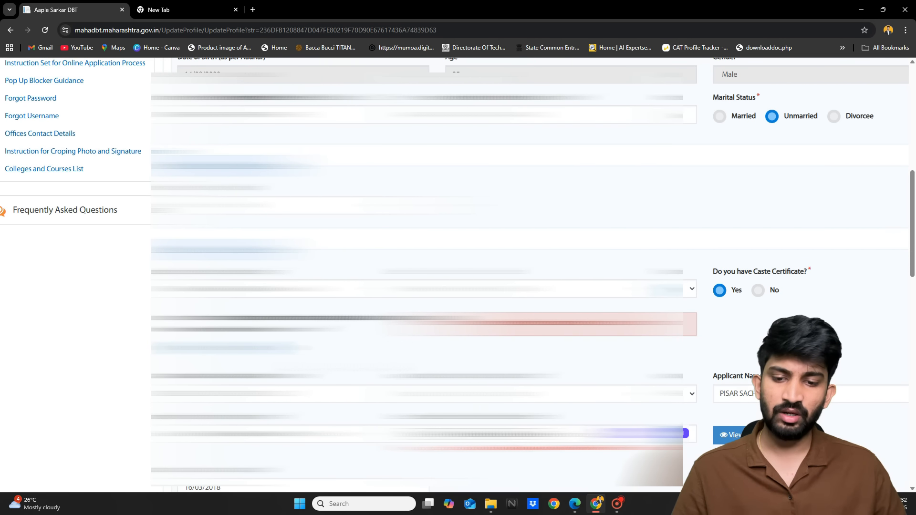
{"action": "scroll", "coordinate": [458, 275], "scroll_direction": "down", "scroll_amount": 1}
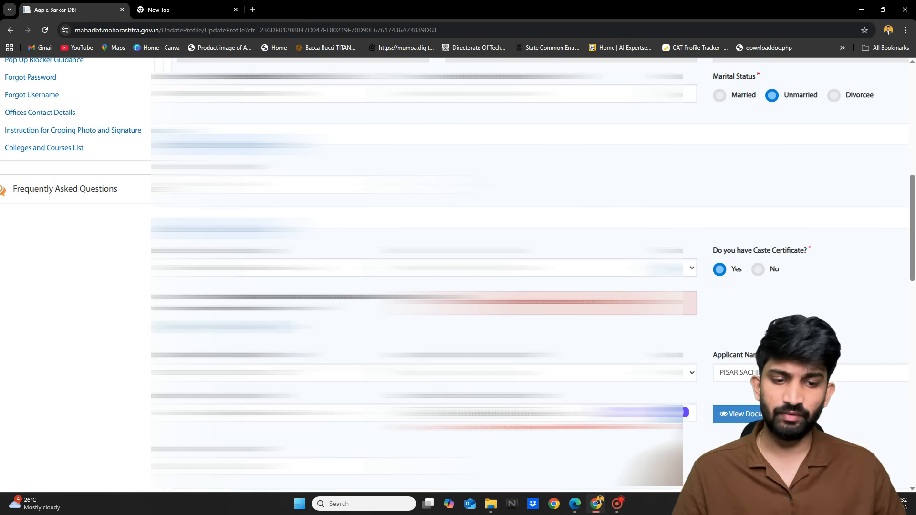
{"action": "scroll", "coordinate": [458, 274], "scroll_direction": "down", "scroll_amount": 1}
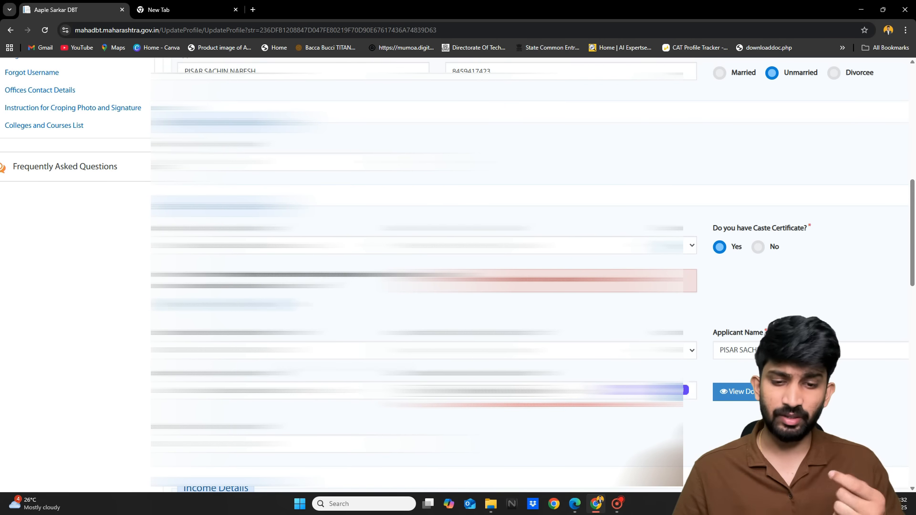
{"action": "scroll", "coordinate": [458, 275], "scroll_direction": "down", "scroll_amount": 1}
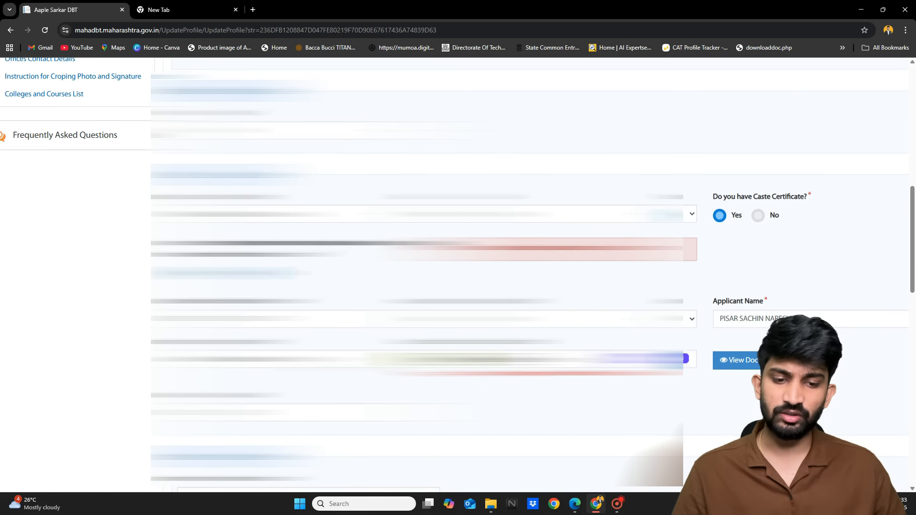
{"action": "scroll", "coordinate": [458, 274], "scroll_direction": "down", "scroll_amount": 1}
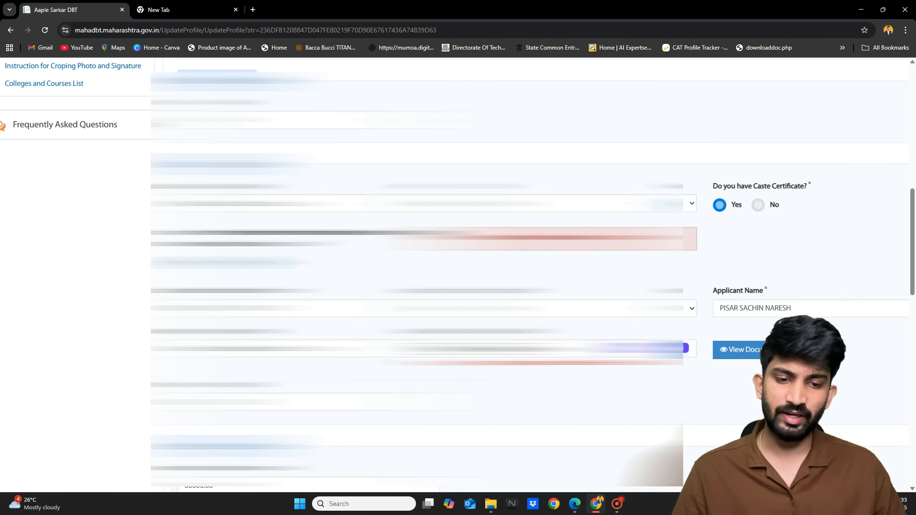
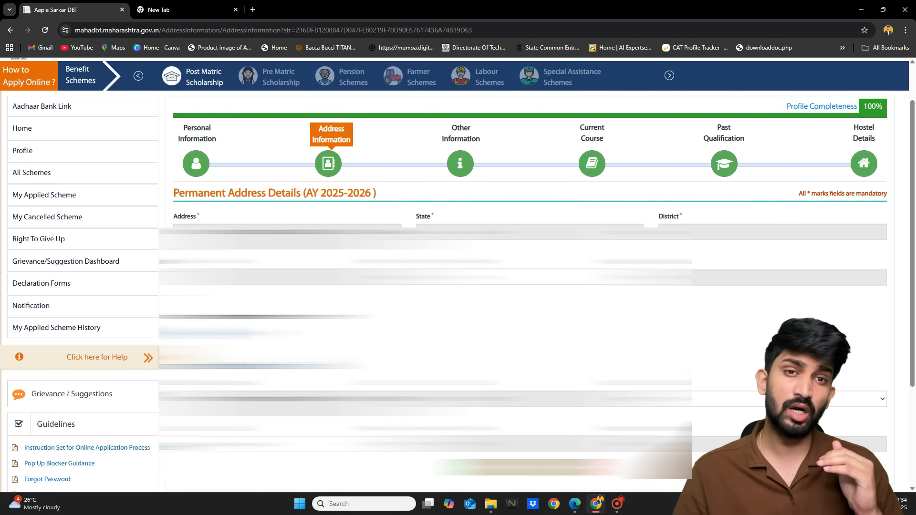
Save the Address Information section and acknowledge the success confirmation
{"action": "scroll", "coordinate": [527, 275], "scroll_direction": "down", "scroll_amount": 1}
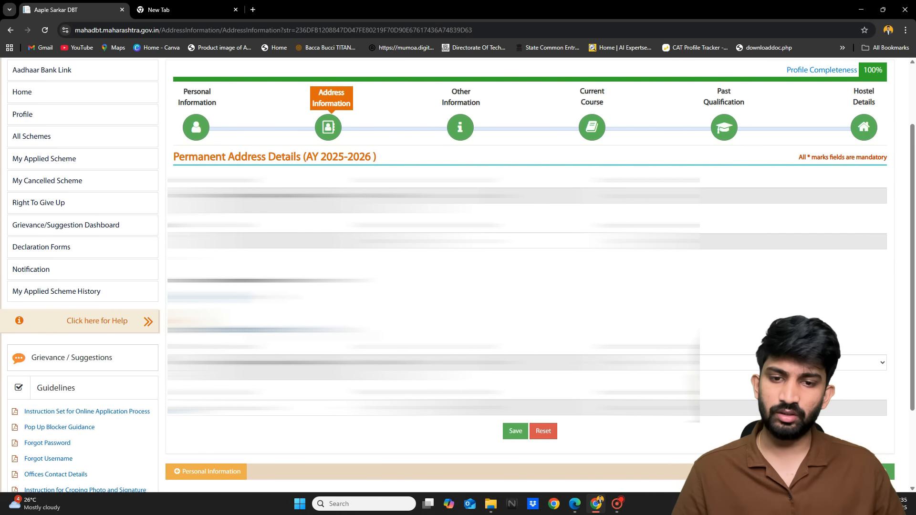
{"action": "scroll", "coordinate": [526, 274], "scroll_direction": "down", "scroll_amount": 1}
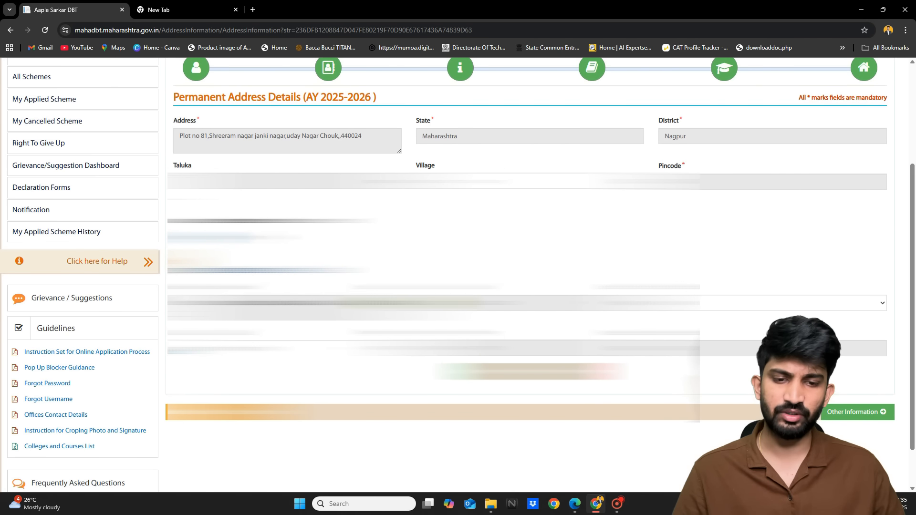
{"action": "scroll", "coordinate": [527, 275], "scroll_direction": "up", "scroll_amount": 1}
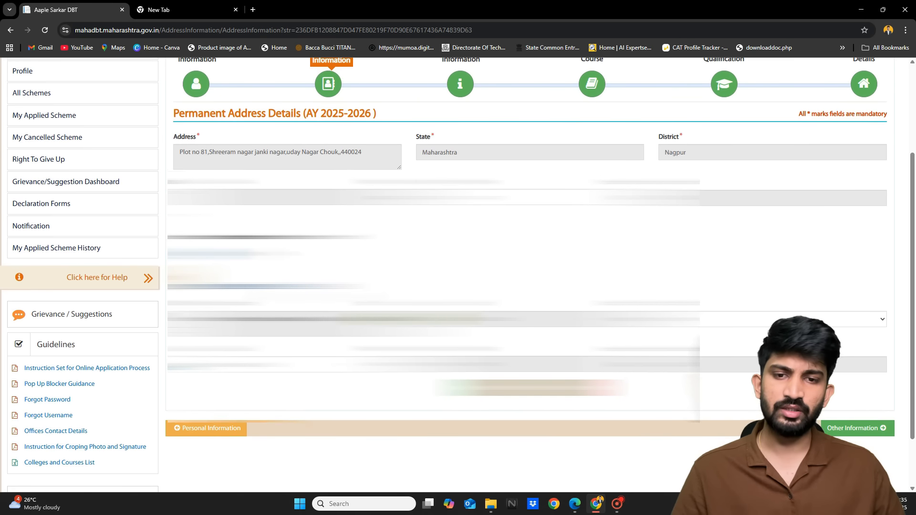
{"action": "scroll", "coordinate": [527, 274], "scroll_direction": "up", "scroll_amount": 1}
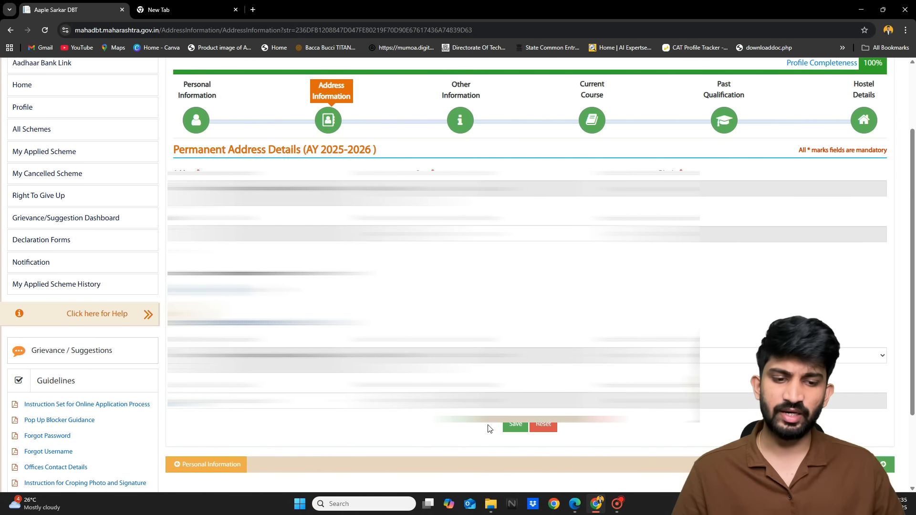
{"action": "left_click", "coordinate": [514, 431]}
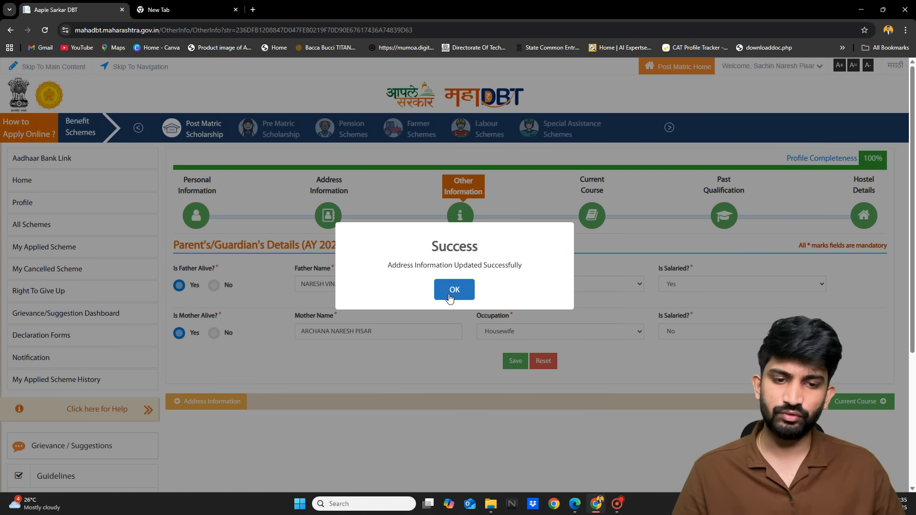
{"action": "left_click", "coordinate": [450, 297]}
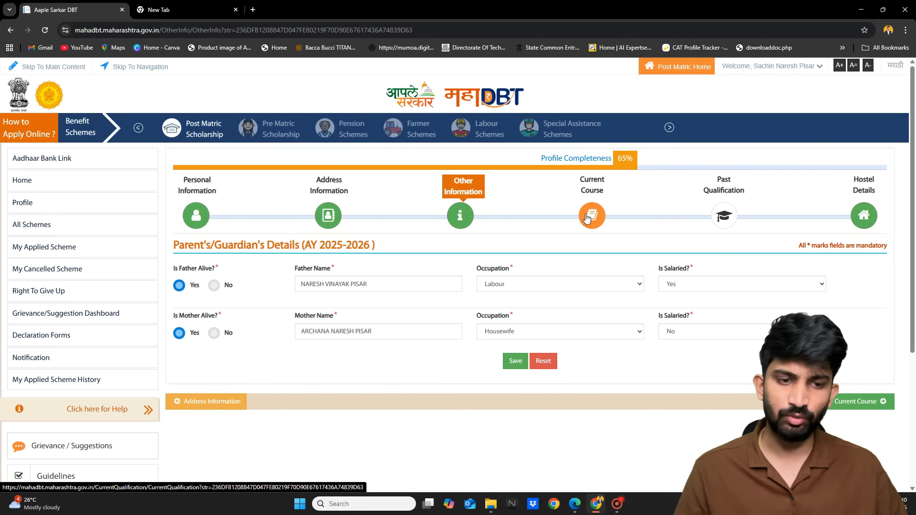
Save the father and mother details on Other Information, confirm success, then review the blank course form
{"action": "left_click", "coordinate": [516, 361]}
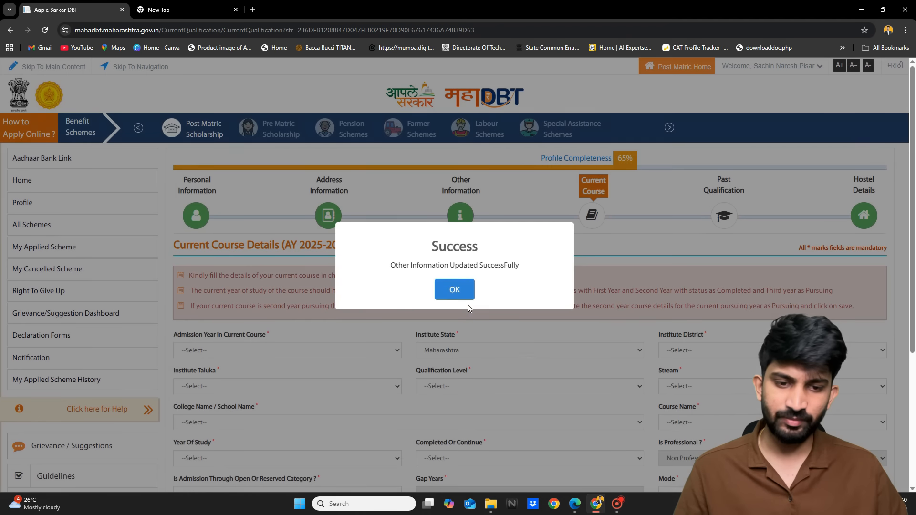
{"action": "left_click", "coordinate": [451, 286]}
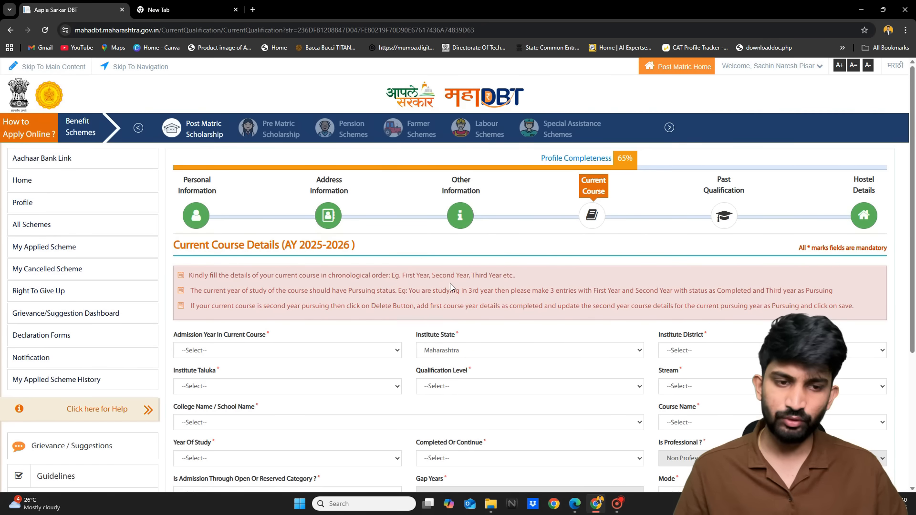
{"action": "scroll", "coordinate": [451, 284], "scroll_direction": "down", "scroll_amount": 2}
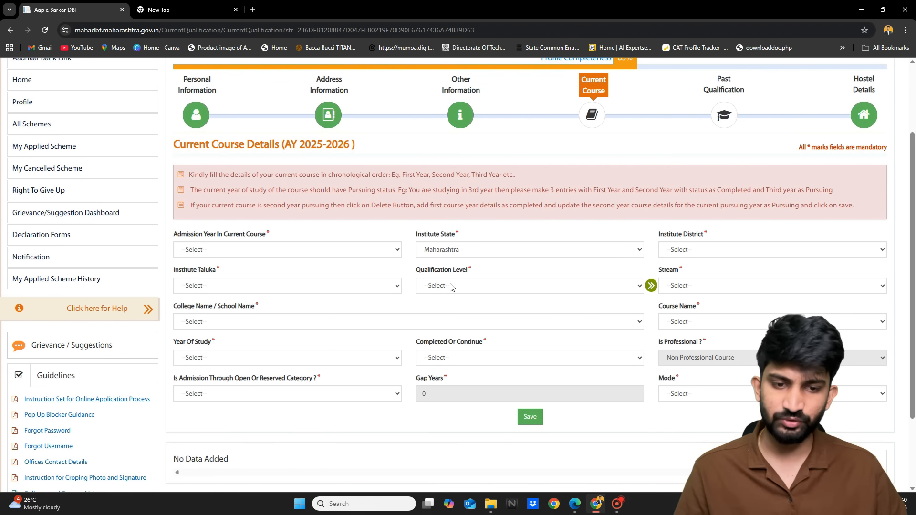
{"action": "scroll", "coordinate": [451, 286], "scroll_direction": "down", "scroll_amount": 1}
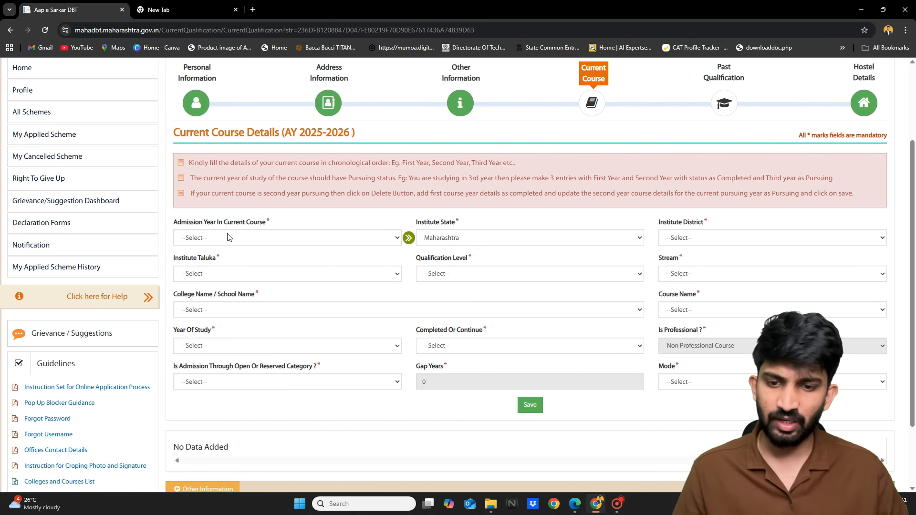
{"action": "scroll", "coordinate": [225, 234], "scroll_direction": "up", "scroll_amount": 3}
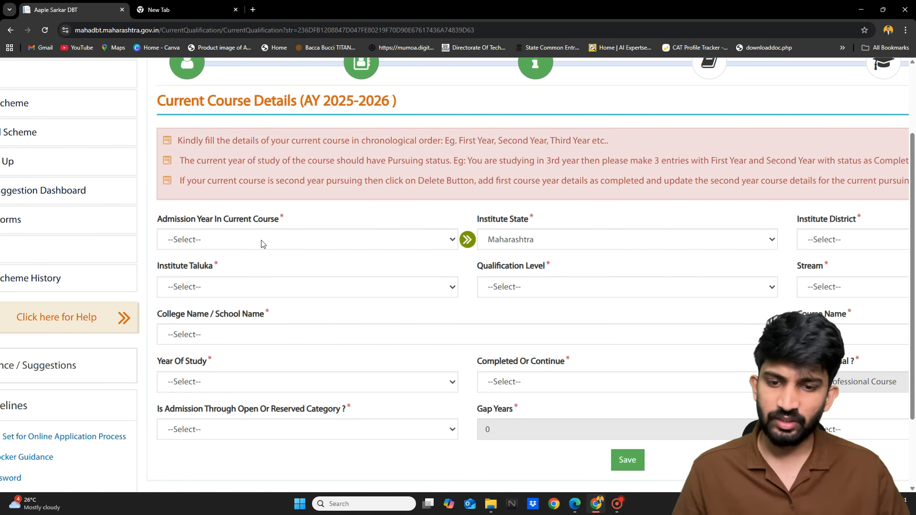
Choose 2025 as the current course's admission year
{"action": "left_click", "coordinate": [262, 244]}
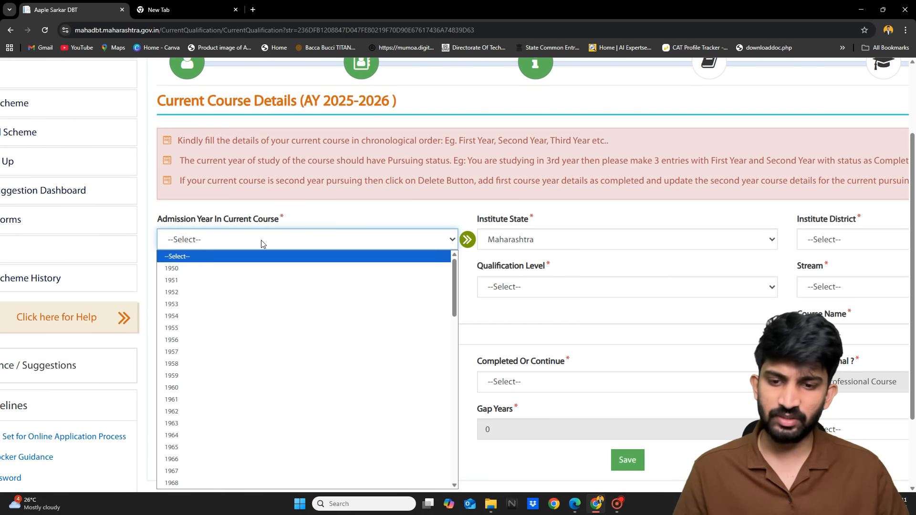
{"action": "scroll", "coordinate": [261, 243], "scroll_direction": "down", "scroll_amount": 2}
{"action": "left_click", "coordinate": [243, 164]}
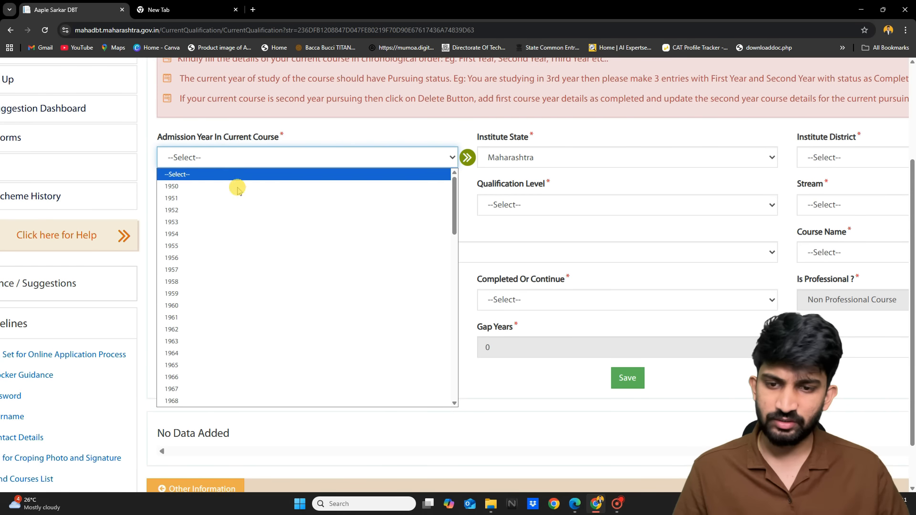
{"action": "scroll", "coordinate": [225, 316], "scroll_direction": "down", "scroll_amount": 10}
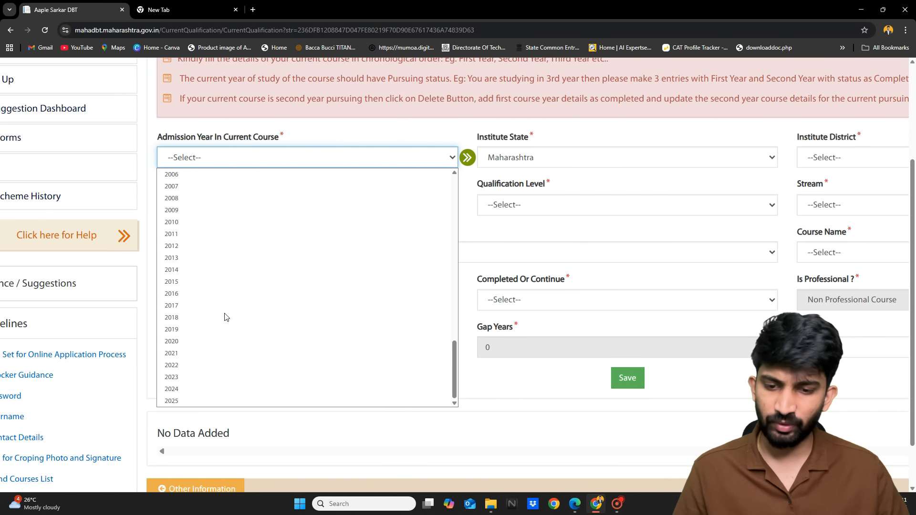
{"action": "left_click", "coordinate": [193, 401]}
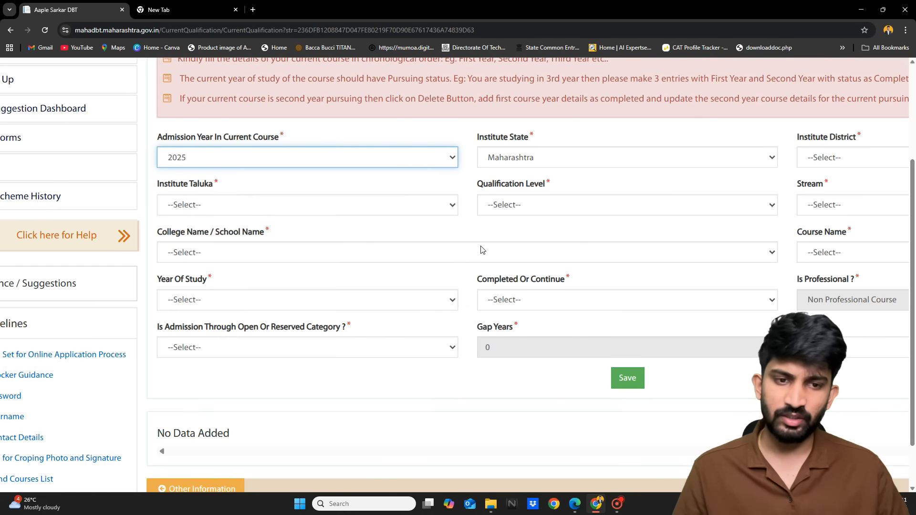
{"action": "scroll", "coordinate": [483, 251], "scroll_direction": "up", "scroll_amount": 1}
Set Institute District to Pune and Institute Taluka to Pune City
{"action": "scroll", "coordinate": [483, 251], "scroll_direction": "right", "scroll_amount": 1}
{"action": "scroll", "coordinate": [517, 221], "scroll_direction": "right", "scroll_amount": 1}
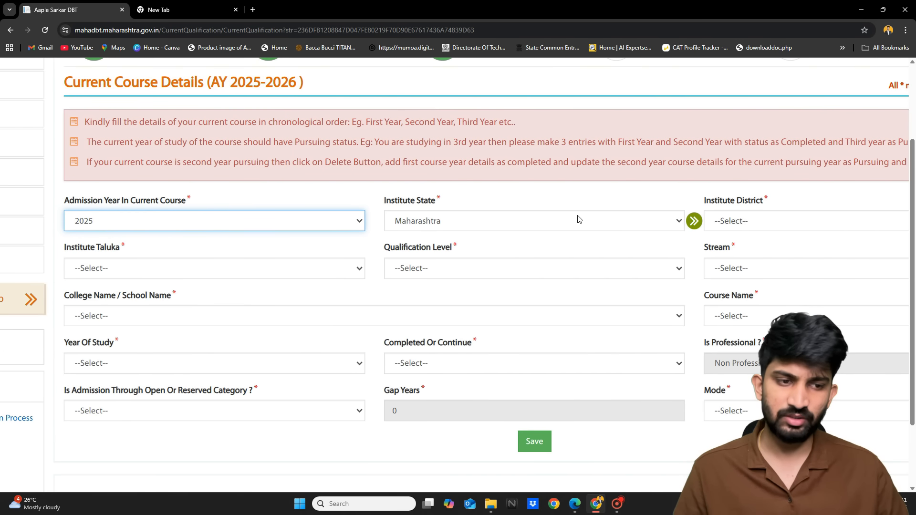
{"action": "scroll", "coordinate": [690, 229], "scroll_direction": "right", "scroll_amount": 2}
{"action": "left_click", "coordinate": [712, 221]}
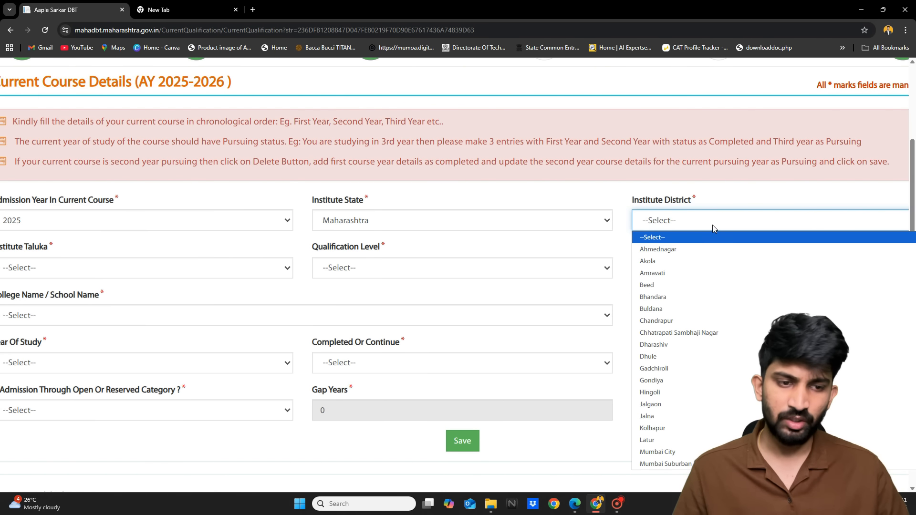
{"action": "scroll", "coordinate": [670, 413], "scroll_direction": "down", "scroll_amount": 2}
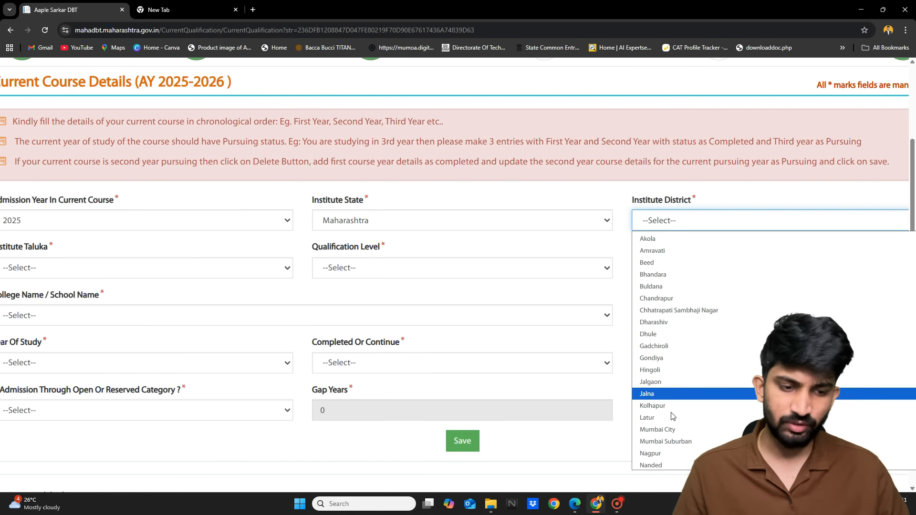
{"action": "scroll", "coordinate": [672, 416], "scroll_direction": "down", "scroll_amount": 3}
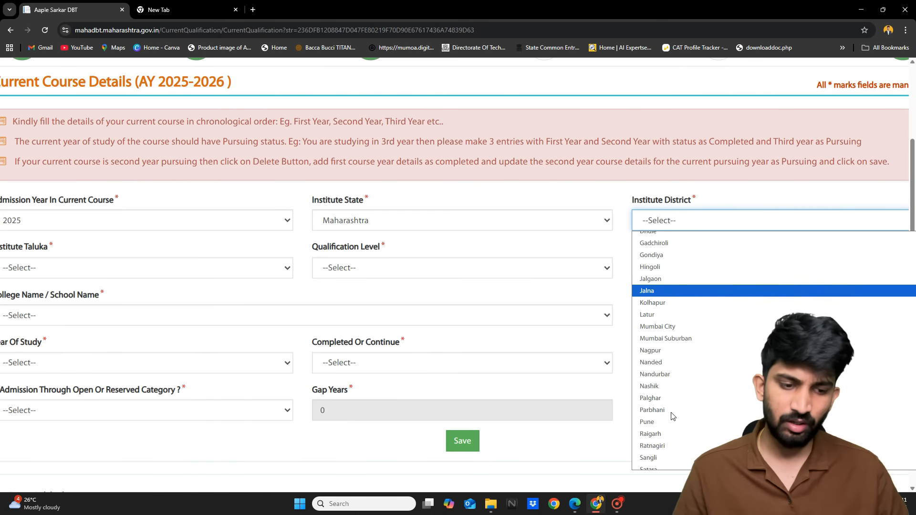
{"action": "left_click", "coordinate": [663, 426]}
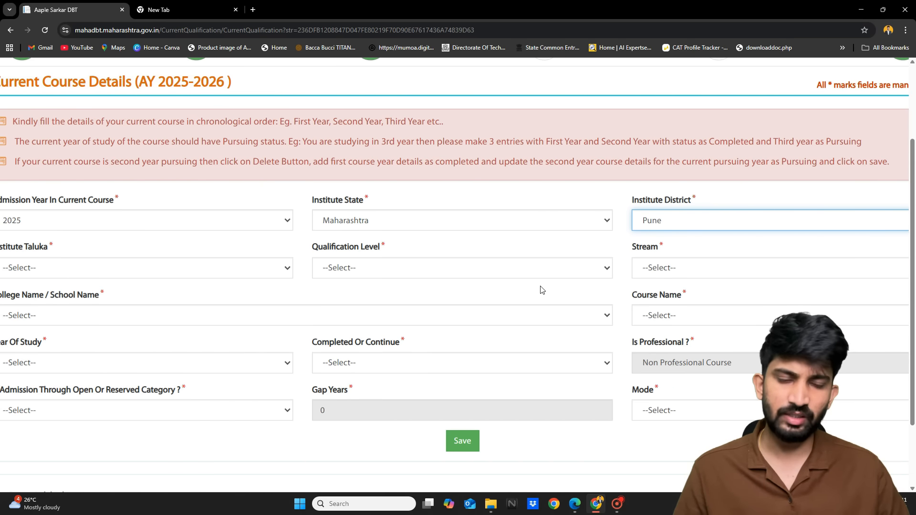
{"action": "left_click", "coordinate": [366, 267]}
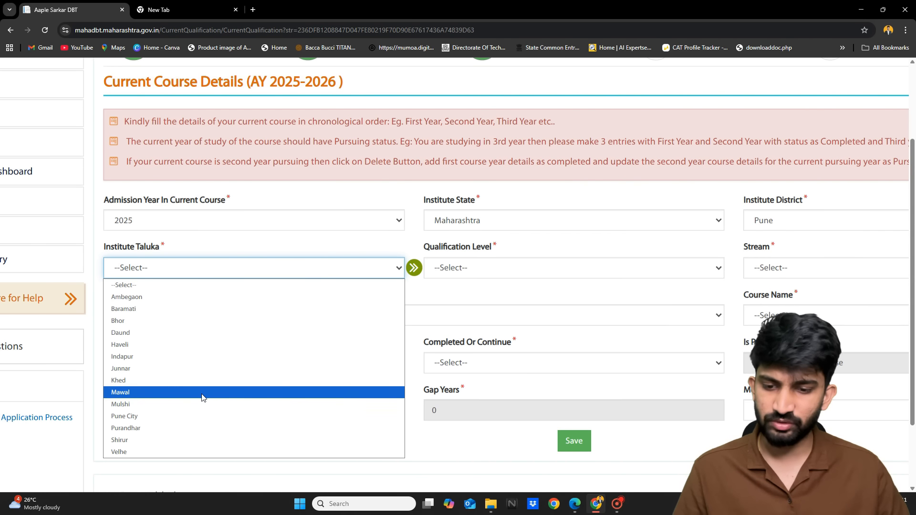
{"action": "left_click", "coordinate": [155, 416]}
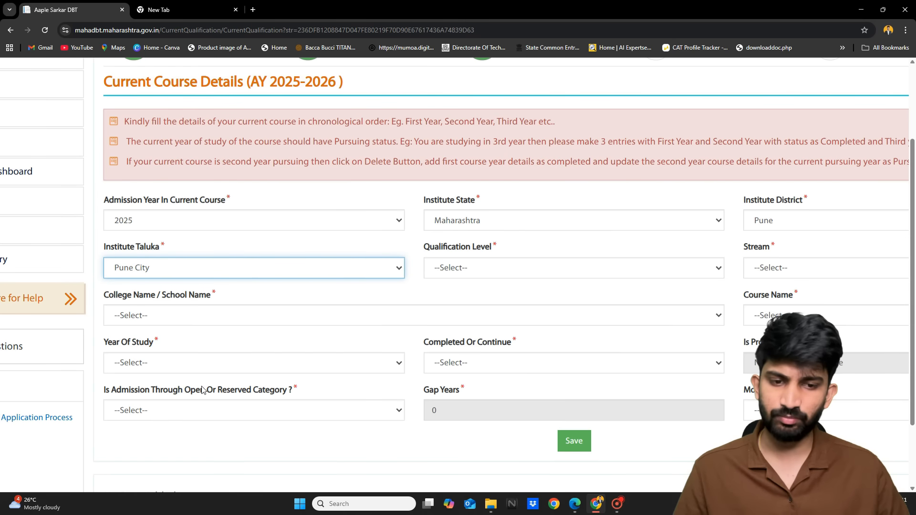
{"action": "left_click", "coordinate": [535, 267]}
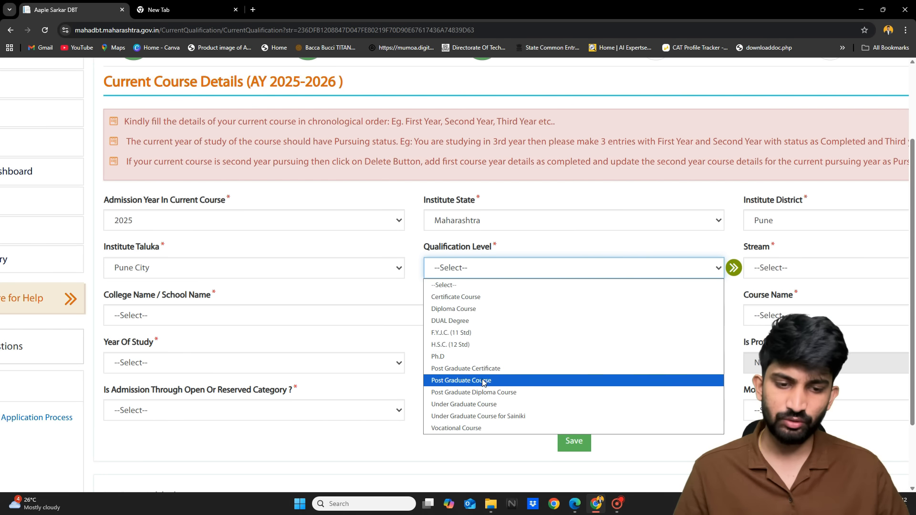
Select Under Graduate Course as qualification level and Engineering as stream, leaving College Name unset
{"action": "left_click", "coordinate": [481, 405]}
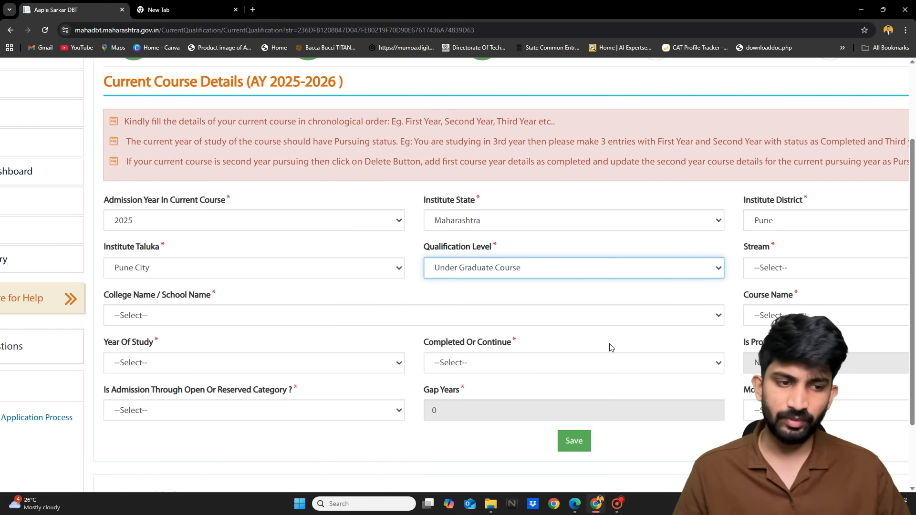
{"action": "scroll", "coordinate": [620, 333], "scroll_direction": "right", "scroll_amount": 3}
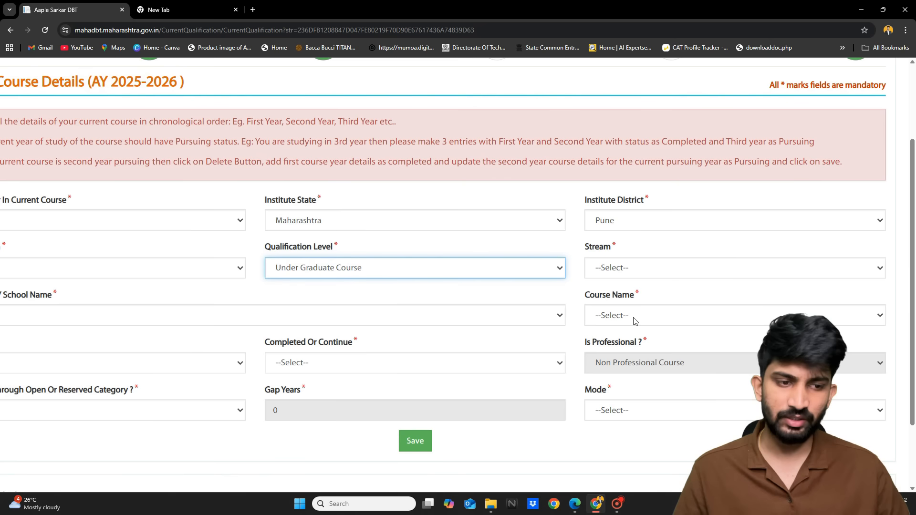
{"action": "left_click", "coordinate": [666, 272]}
{"action": "scroll", "coordinate": [641, 98], "scroll_direction": "down", "scroll_amount": 1}
{"action": "scroll", "coordinate": [641, 98], "scroll_direction": "up", "scroll_amount": 1}
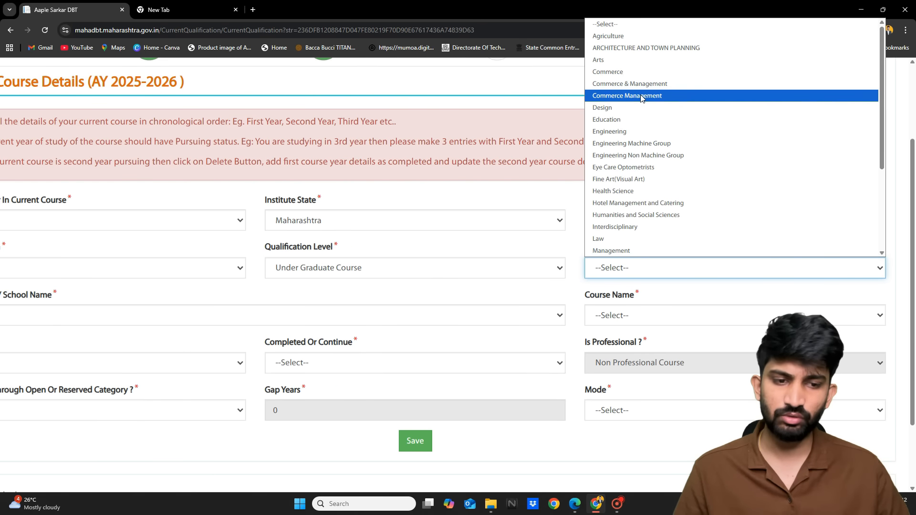
{"action": "scroll", "coordinate": [642, 98], "scroll_direction": "down", "scroll_amount": 2}
{"action": "scroll", "coordinate": [641, 98], "scroll_direction": "up", "scroll_amount": 2}
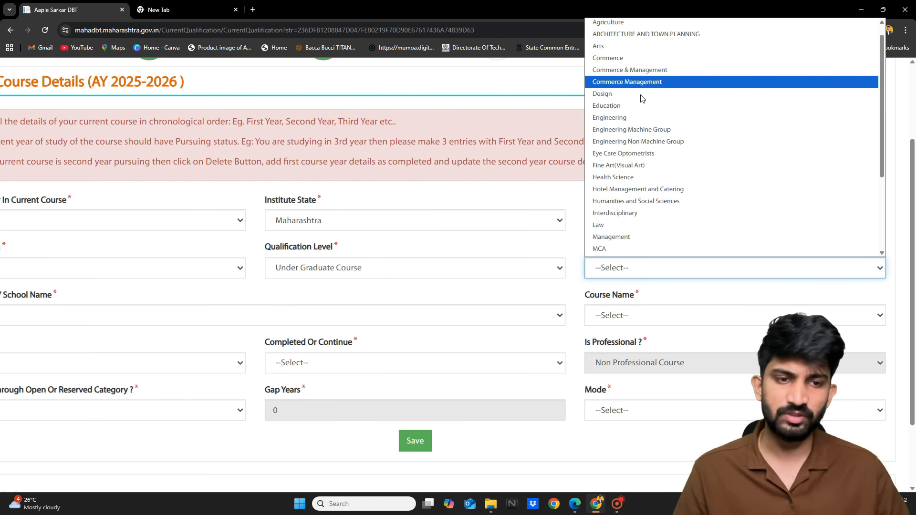
{"action": "left_click", "coordinate": [622, 119]}
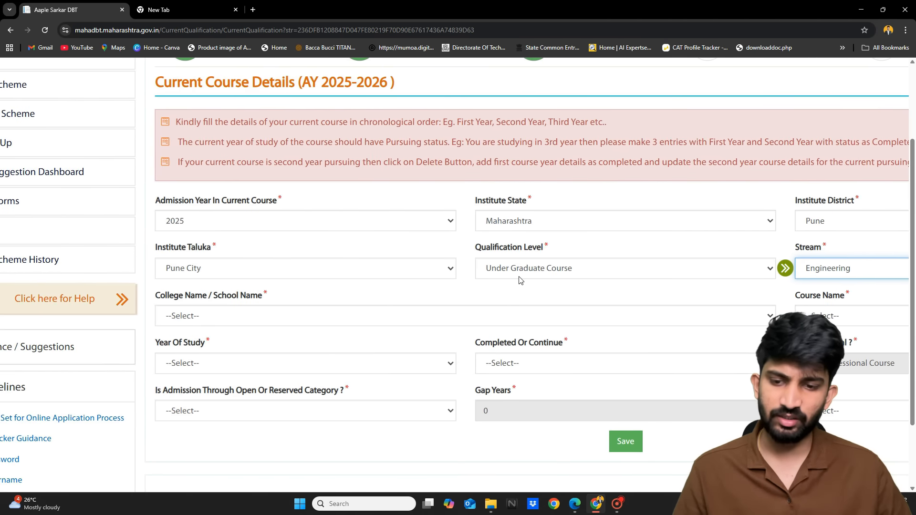
{"action": "left_click", "coordinate": [378, 315]}
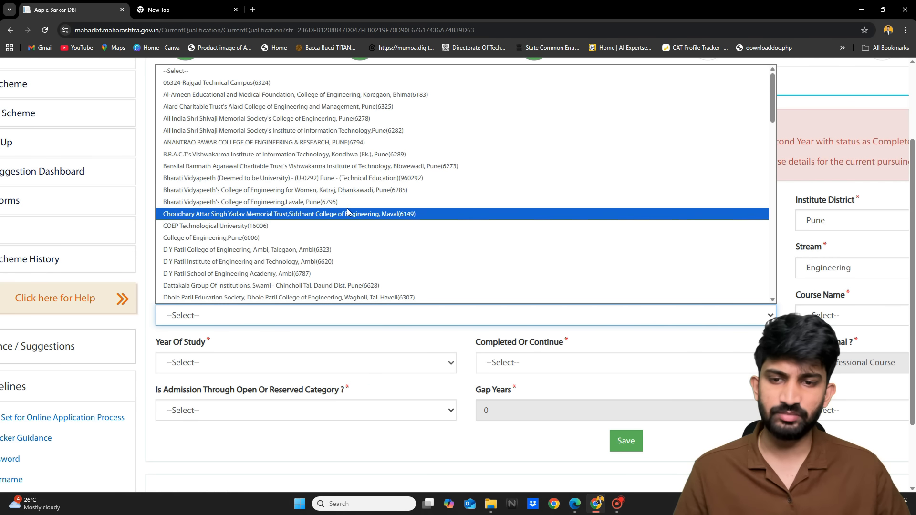
{"action": "scroll", "coordinate": [348, 208], "scroll_direction": "down", "scroll_amount": 1}
{"action": "left_click", "coordinate": [247, 339]}
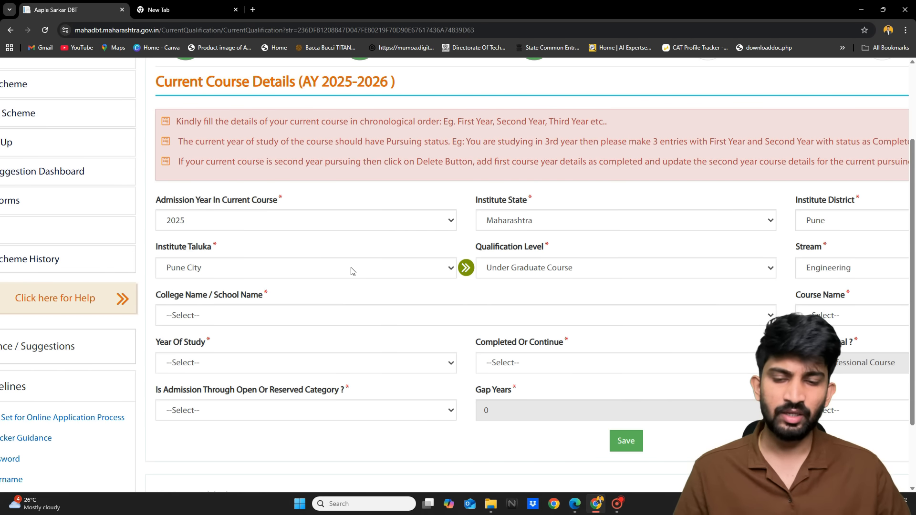
Choose COEP Technological University(16006) as the college
{"action": "left_click", "coordinate": [340, 314]}
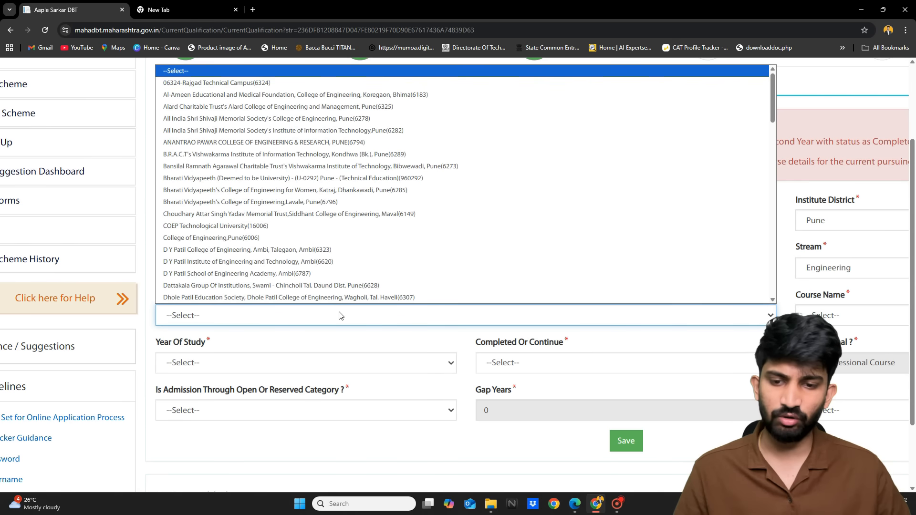
{"action": "scroll", "coordinate": [305, 222], "scroll_direction": "down", "scroll_amount": 1}
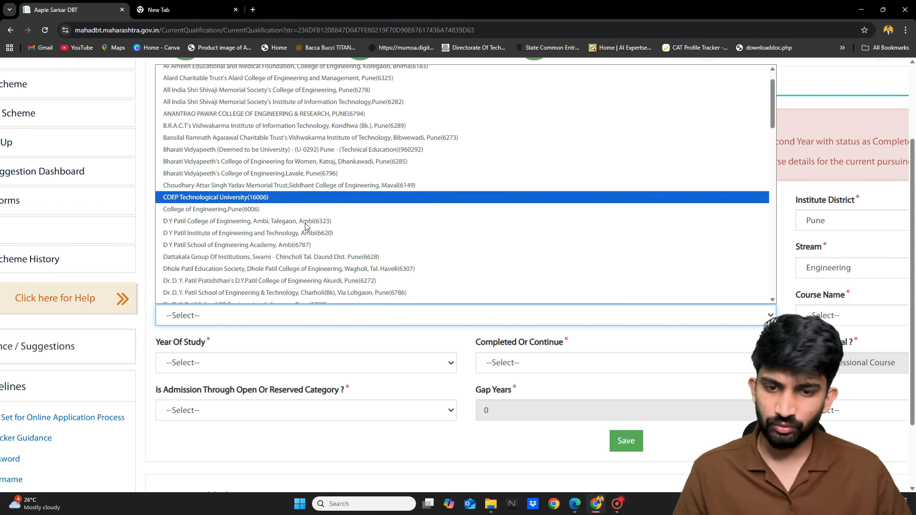
{"action": "left_click", "coordinate": [289, 197]}
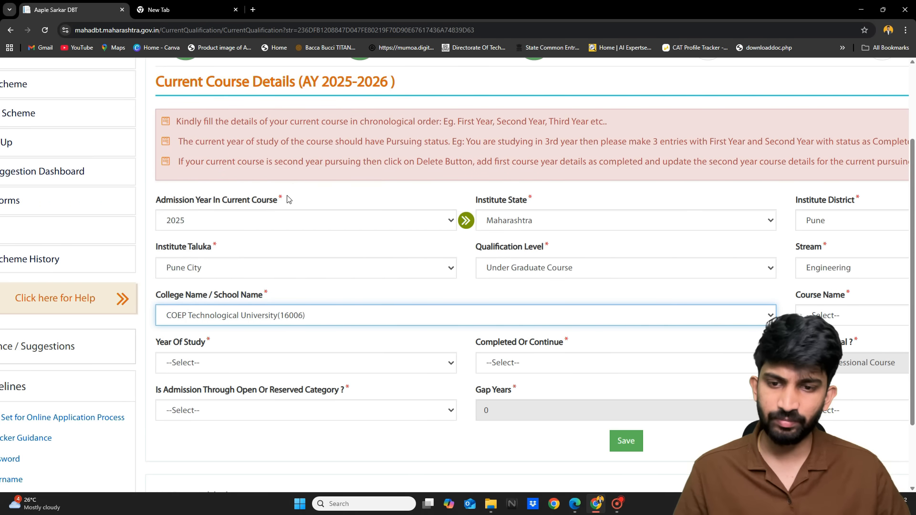
{"action": "scroll", "coordinate": [388, 306], "scroll_direction": "right", "scroll_amount": 1}
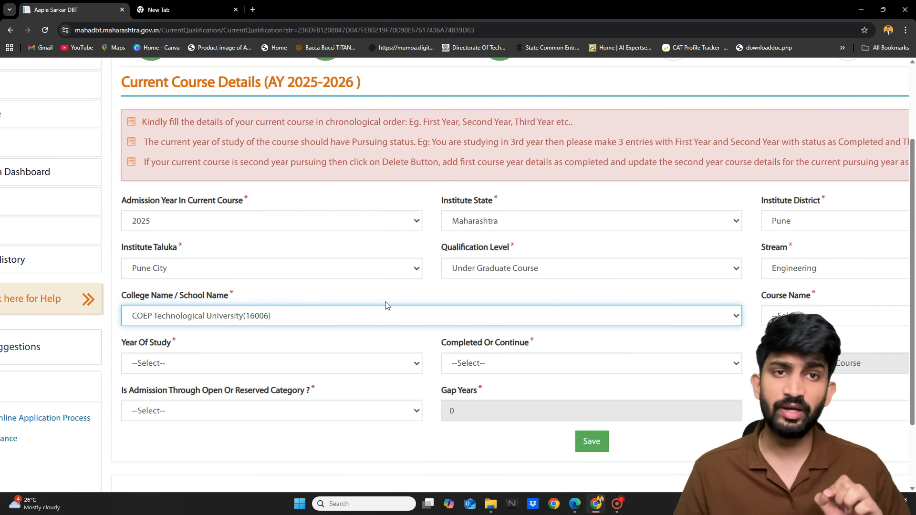
{"action": "scroll", "coordinate": [387, 306], "scroll_direction": "right", "scroll_amount": 2}
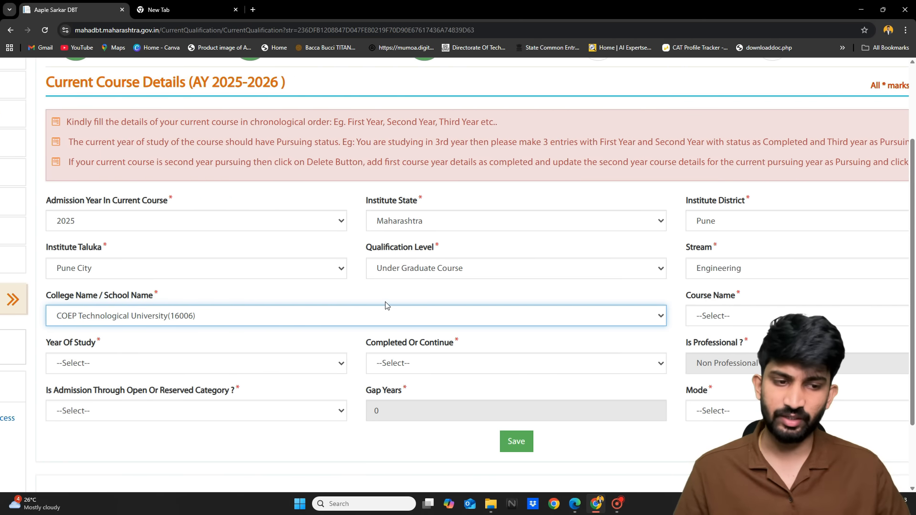
{"action": "scroll", "coordinate": [567, 334], "scroll_direction": "right", "scroll_amount": 3}
Choose B.Tech Computer Engineering (Aided) as the course name
{"action": "left_click", "coordinate": [628, 317]}
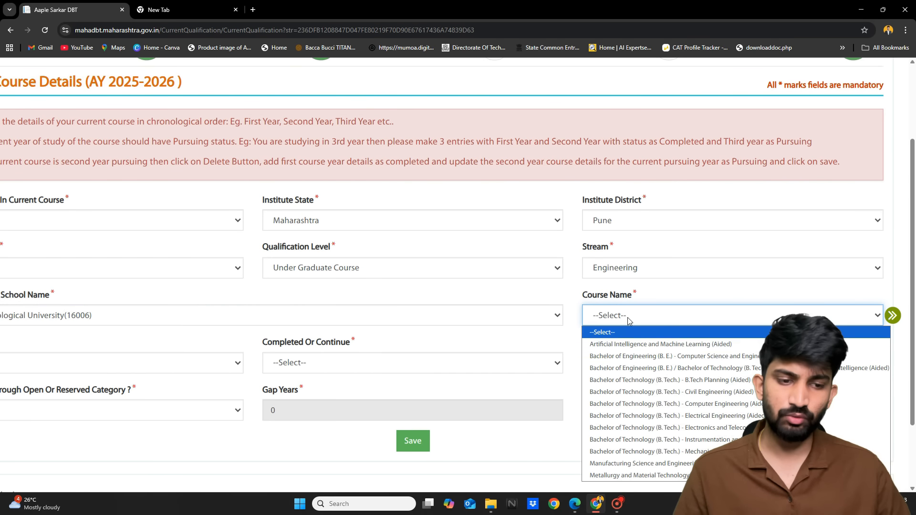
{"action": "scroll", "coordinate": [628, 317], "scroll_direction": "down", "scroll_amount": 1}
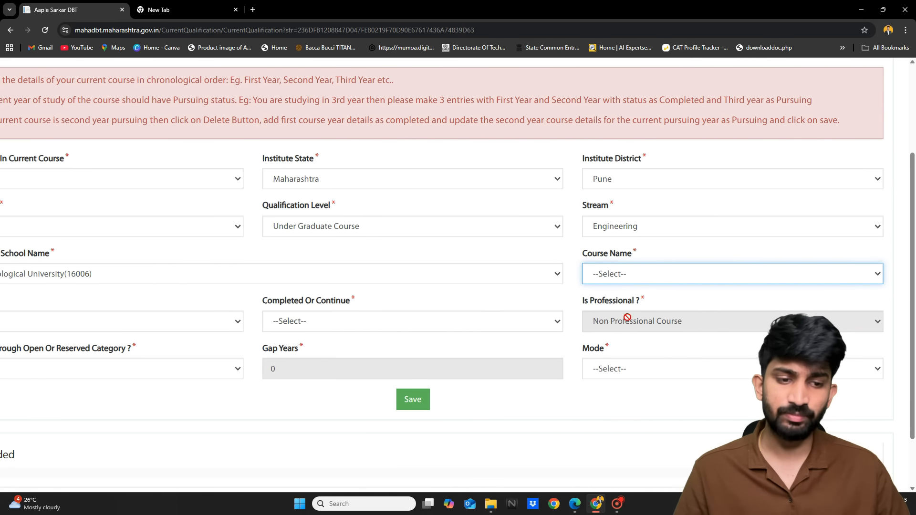
{"action": "left_click", "coordinate": [623, 278]}
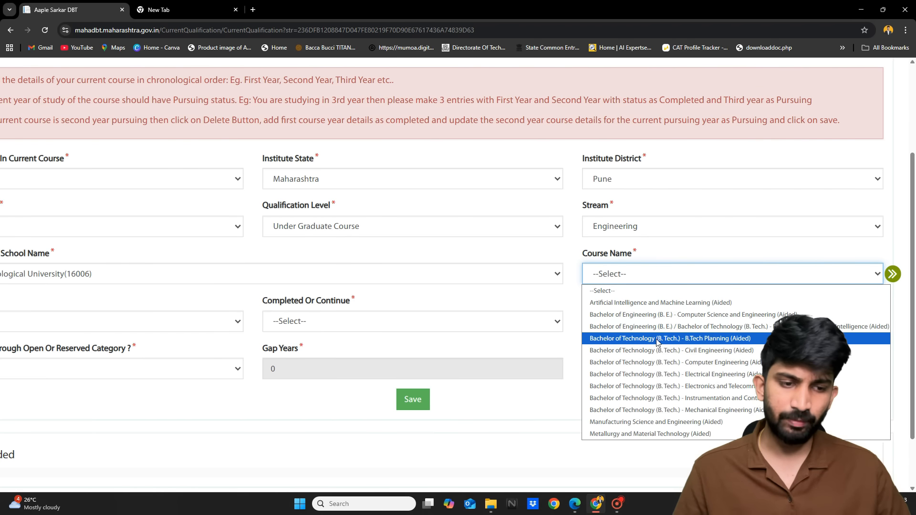
{"action": "left_click", "coordinate": [667, 362]}
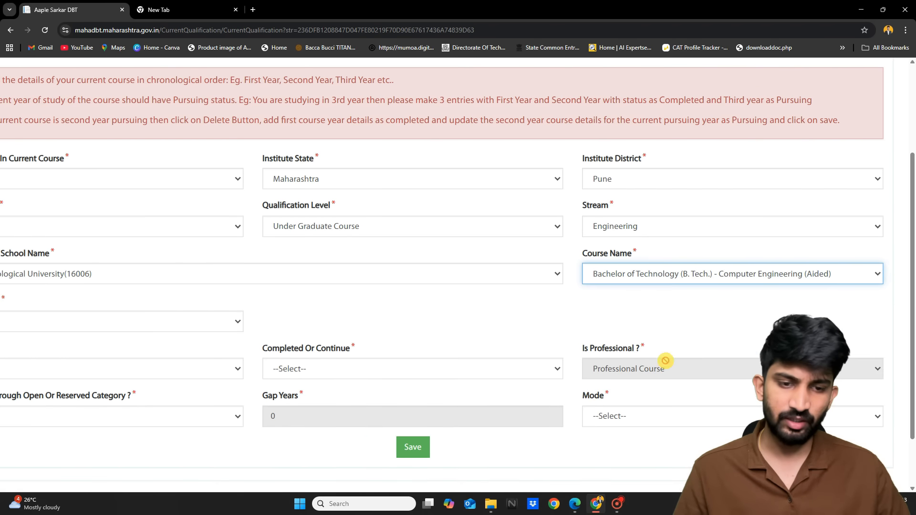
{"action": "scroll", "coordinate": [599, 326], "scroll_direction": "left", "scroll_amount": 2}
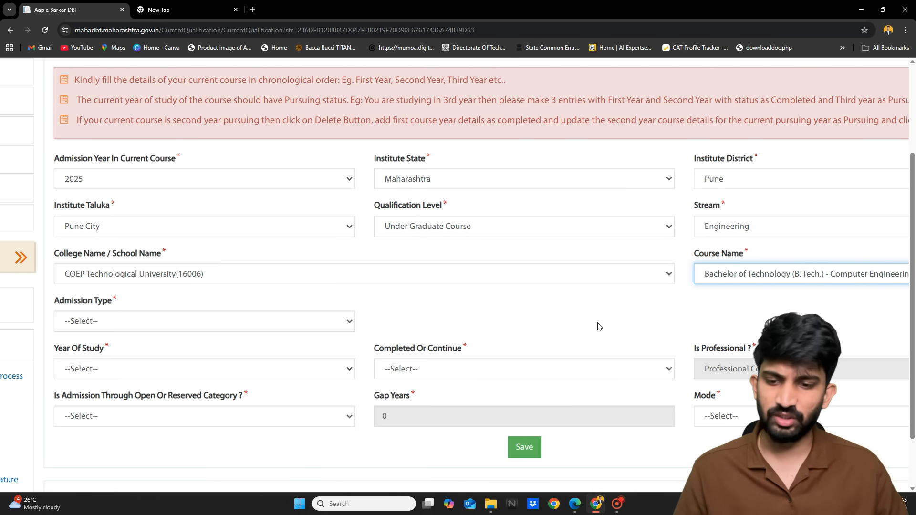
Set Admission Type to Through CAP/Govt. Quota
{"action": "scroll", "coordinate": [599, 327], "scroll_direction": "left", "scroll_amount": 1}
{"action": "scroll", "coordinate": [412, 333], "scroll_direction": "down", "scroll_amount": 1}
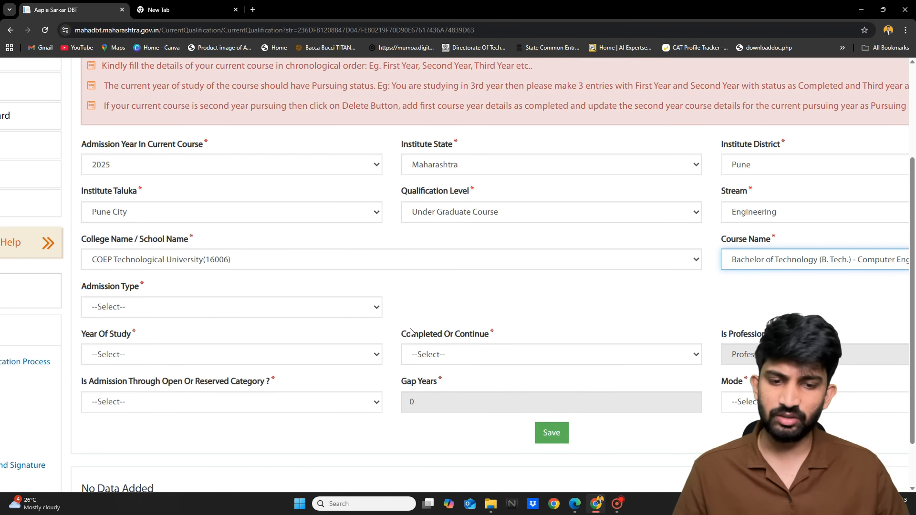
{"action": "left_click", "coordinate": [337, 310]}
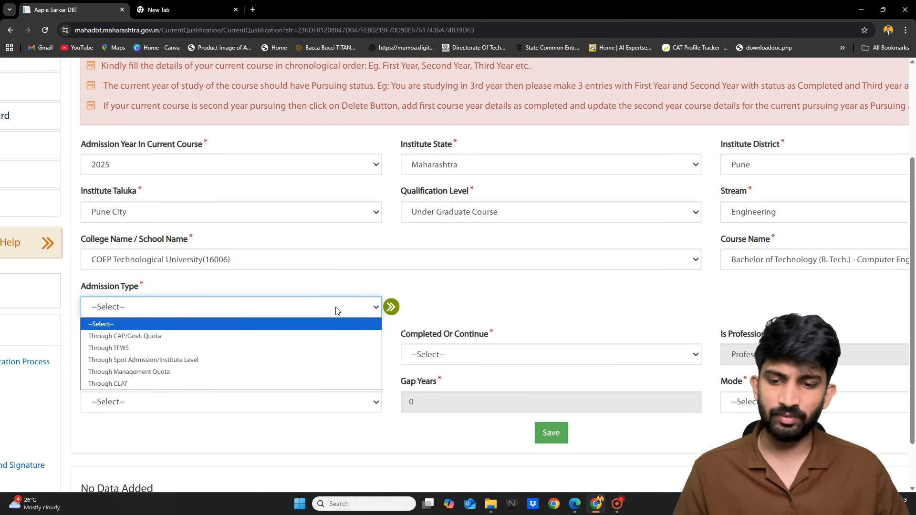
{"action": "scroll", "coordinate": [338, 310], "scroll_direction": "down", "scroll_amount": 1}
{"action": "left_click", "coordinate": [298, 292]}
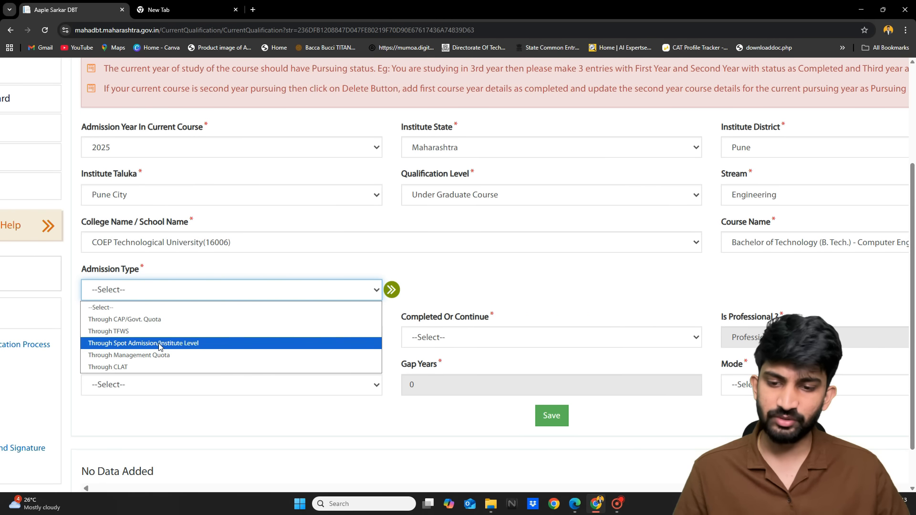
{"action": "left_click", "coordinate": [142, 324]}
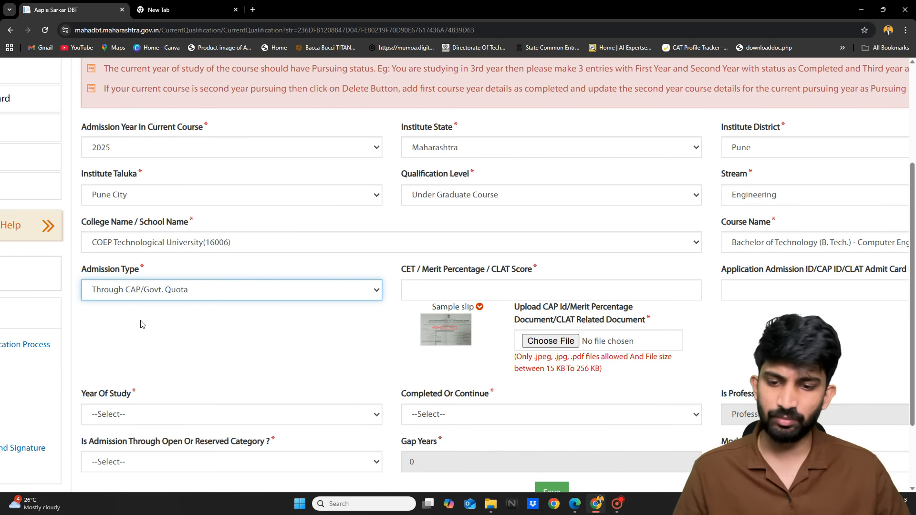
Enlarge the sample CAP allotment slip for reference
{"action": "scroll", "coordinate": [341, 344], "scroll_direction": "right", "scroll_amount": 1}
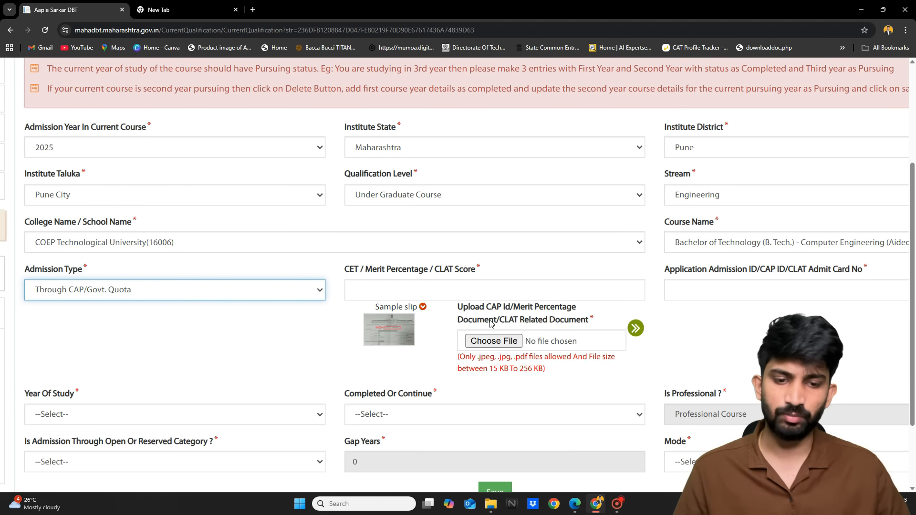
{"action": "scroll", "coordinate": [499, 337], "scroll_direction": "right", "scroll_amount": 1}
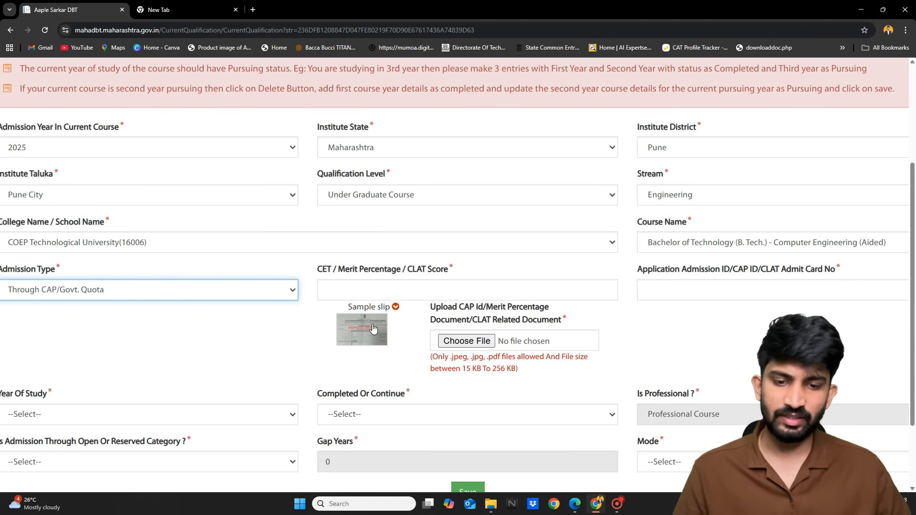
{"action": "left_click", "coordinate": [372, 325]}
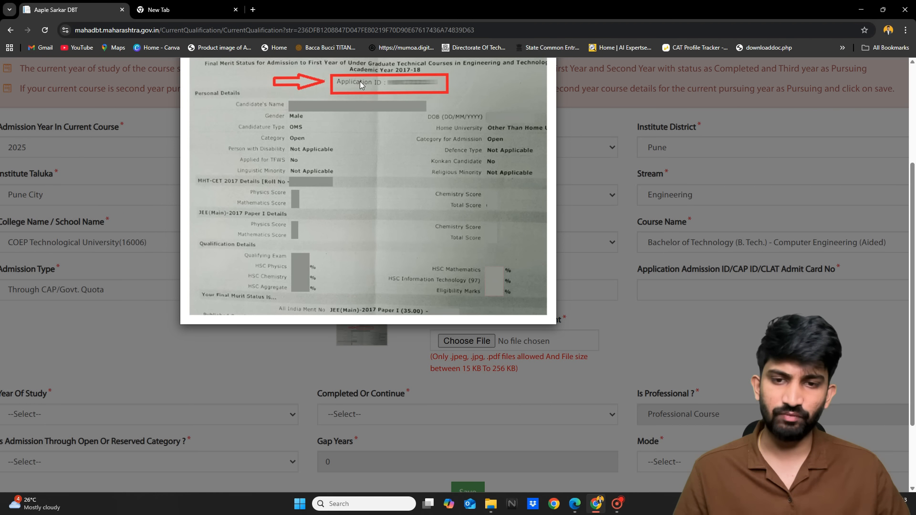
Close the sample slip and attach doc.pdf as the CAP Id/Merit Percentage document
{"action": "left_click", "coordinate": [615, 328]}
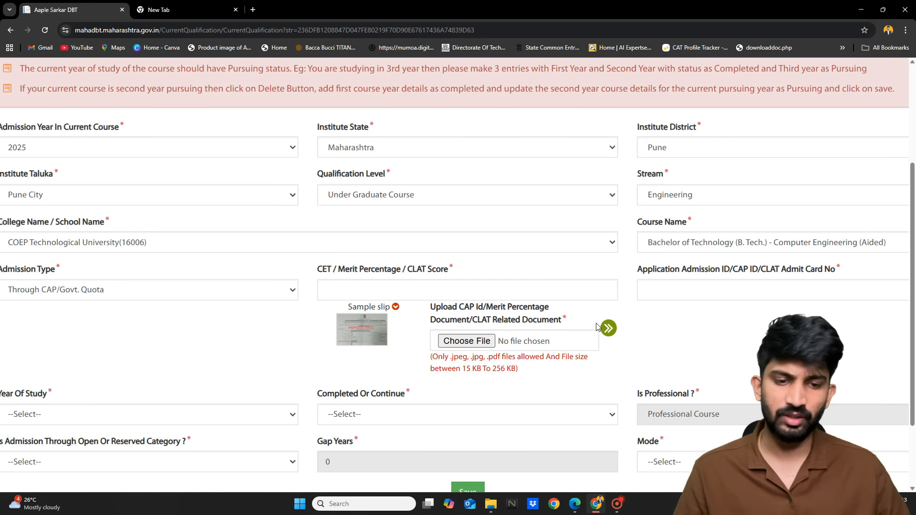
{"action": "scroll", "coordinate": [597, 327], "scroll_direction": "right", "scroll_amount": 1}
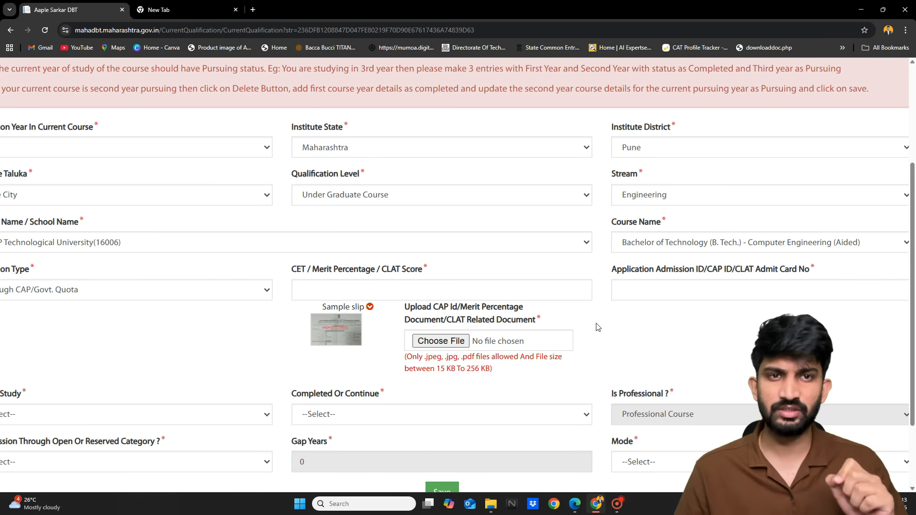
{"action": "scroll", "coordinate": [597, 327], "scroll_direction": "down", "scroll_amount": 1}
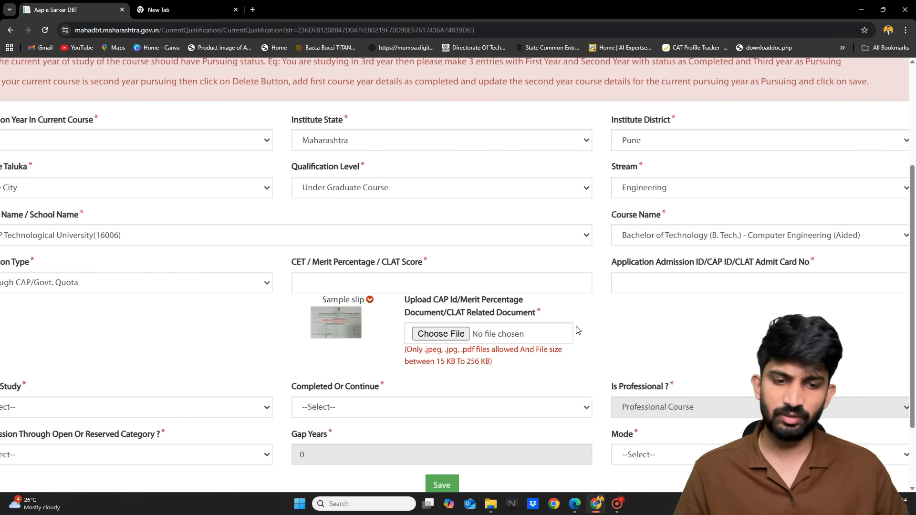
{"action": "left_click", "coordinate": [453, 334]}
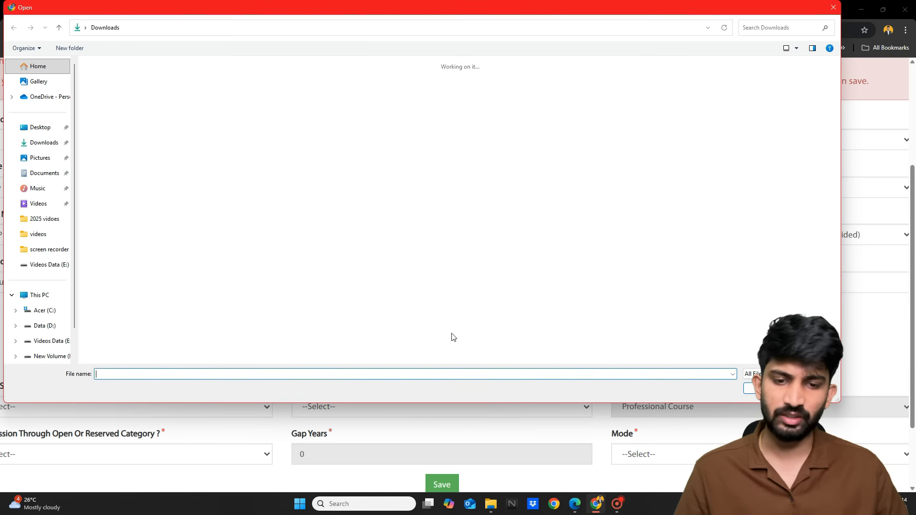
{"action": "double_click", "coordinate": [117, 123]}
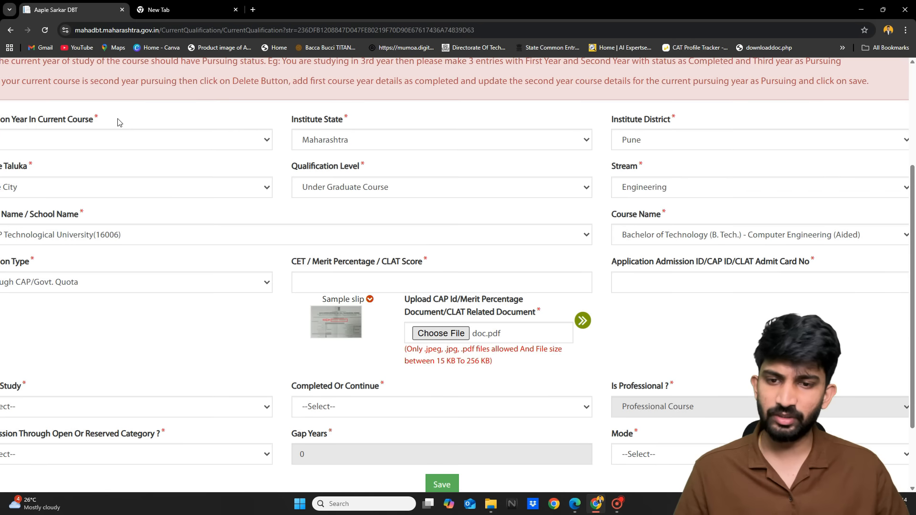
{"action": "scroll", "coordinate": [486, 312], "scroll_direction": "down", "scroll_amount": 2}
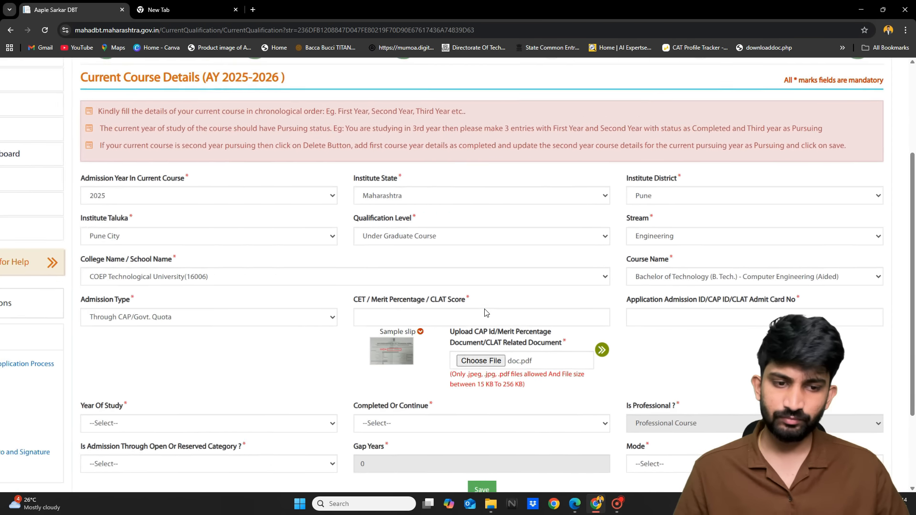
{"action": "scroll", "coordinate": [524, 365], "scroll_direction": "up", "scroll_amount": 5}
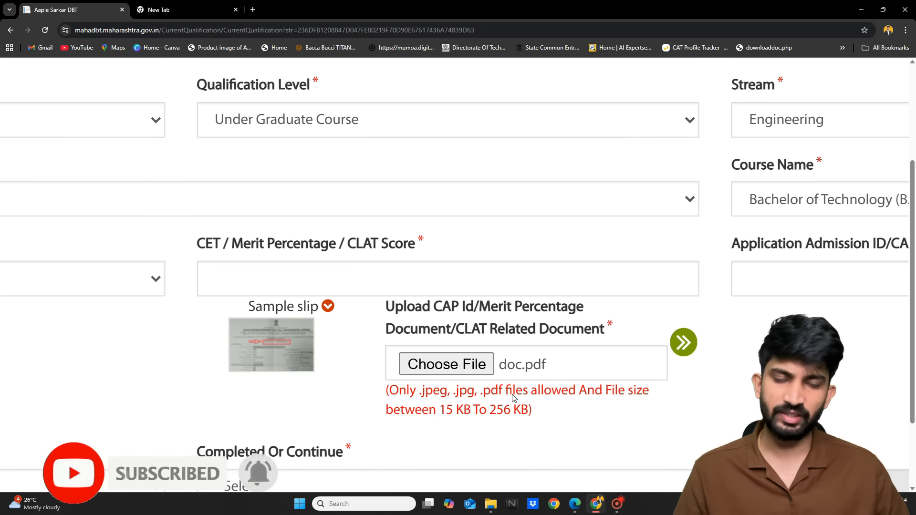
{"action": "key", "text": "ctrl+minus"}
{"action": "key", "text": "ctrl+minus"}
{"action": "key", "text": "ctrl+minus"}
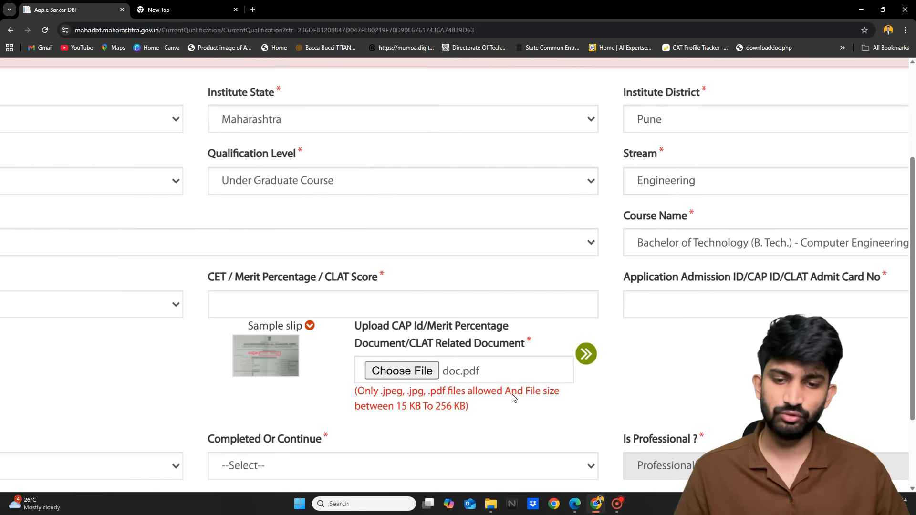
{"action": "scroll", "coordinate": [513, 397], "scroll_direction": "right", "scroll_amount": 3}
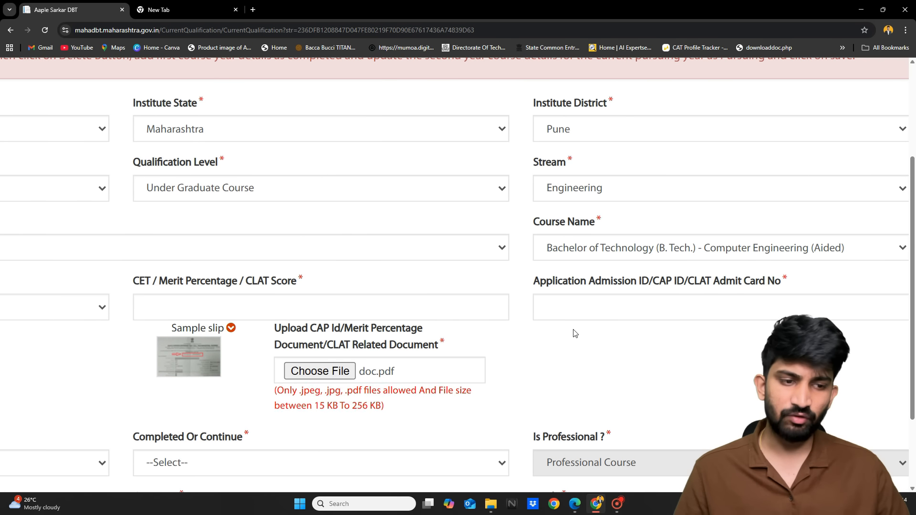
Enter the student's CAP ID in the Application Admission ID/CAP ID field
{"action": "left_click", "coordinate": [585, 309]}
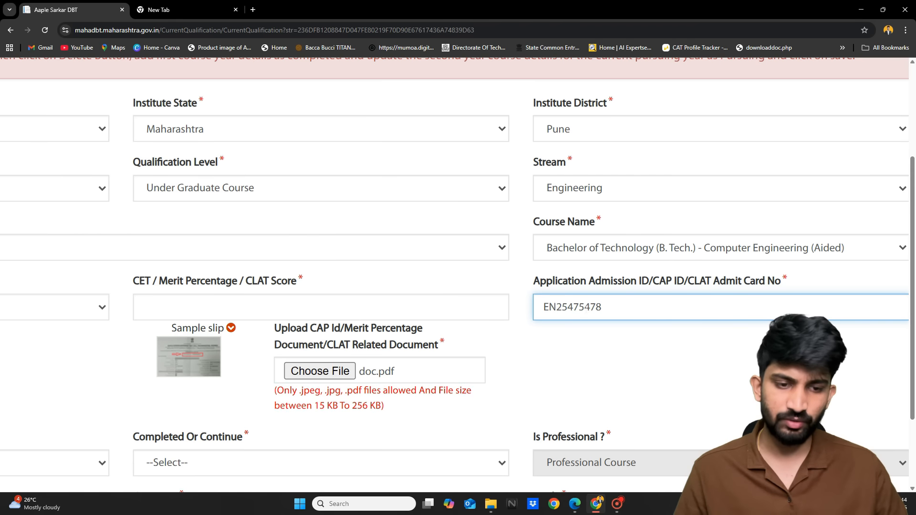
{"action": "scroll", "coordinate": [585, 310], "scroll_direction": "left", "scroll_amount": 1}
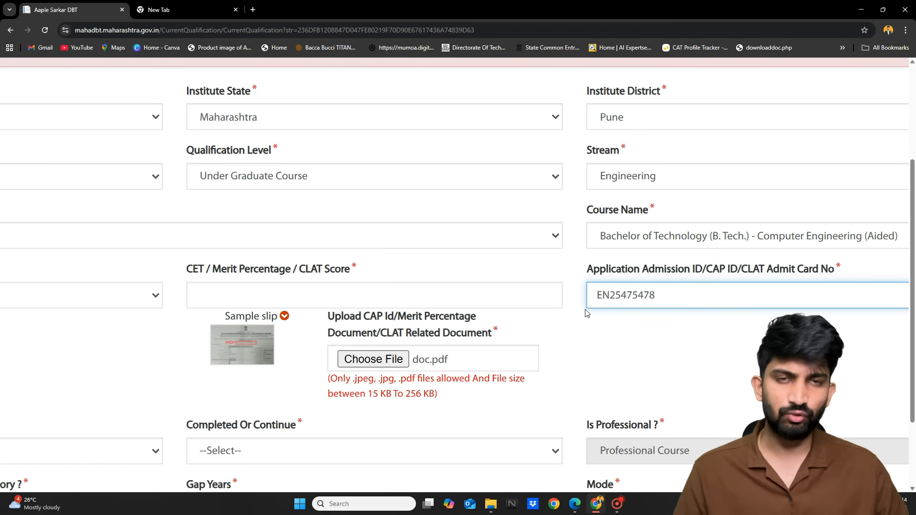
{"action": "scroll", "coordinate": [586, 313], "scroll_direction": "down", "scroll_amount": 5}
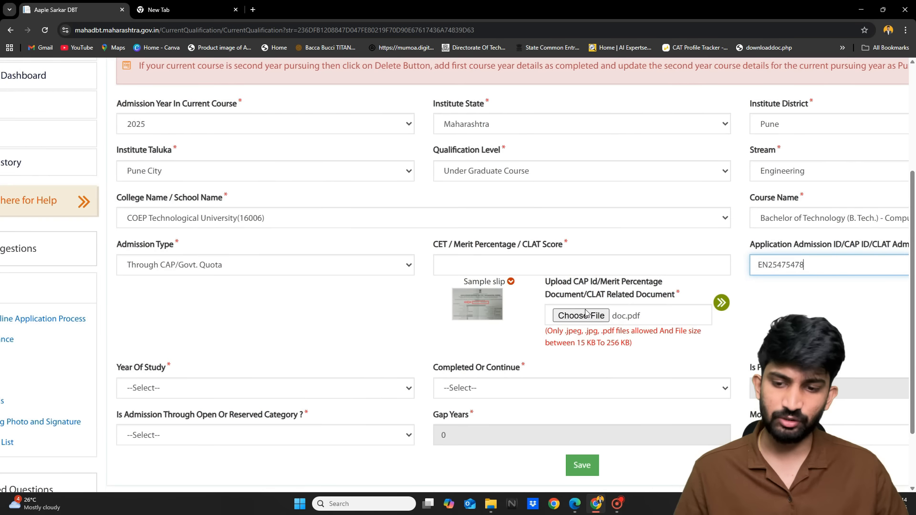
{"action": "scroll", "coordinate": [339, 333], "scroll_direction": "down", "scroll_amount": 1}
{"action": "scroll", "coordinate": [244, 335], "scroll_direction": "up", "scroll_amount": 1}
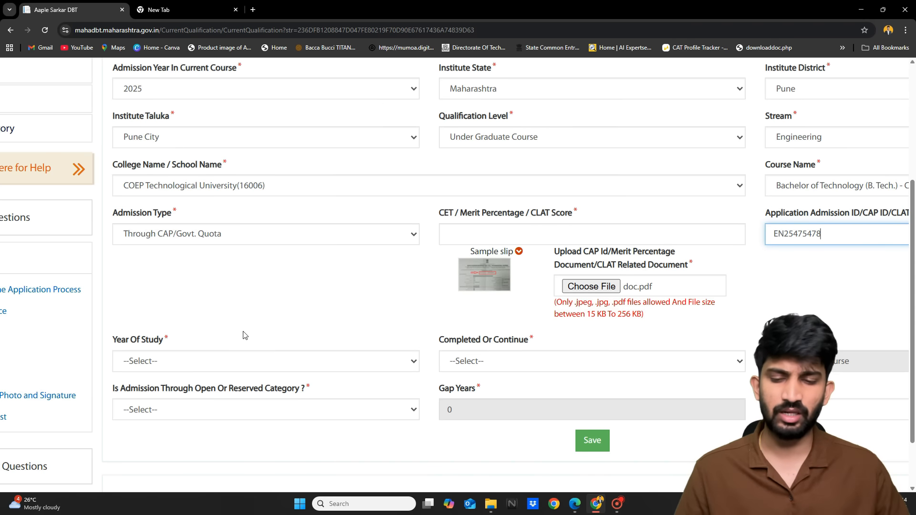
{"action": "scroll", "coordinate": [243, 334], "scroll_direction": "down", "scroll_amount": 1}
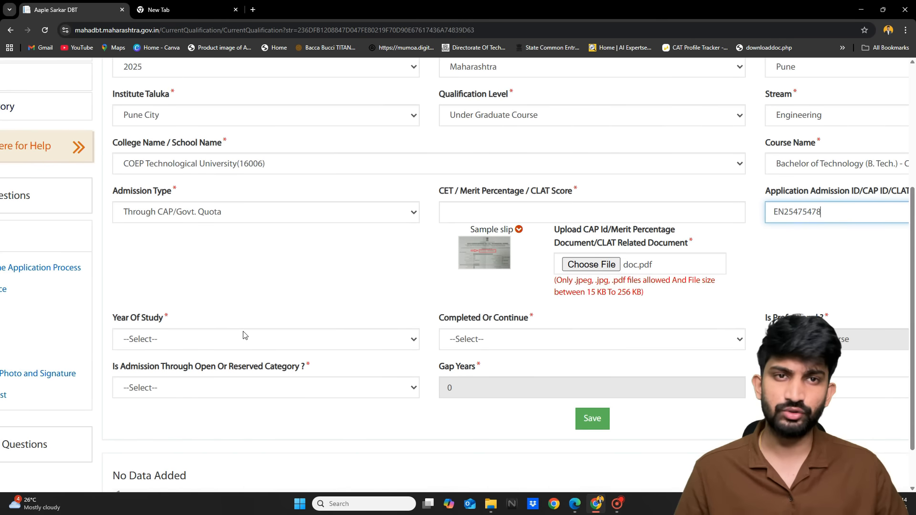
{"action": "left_click", "coordinate": [151, 336]}
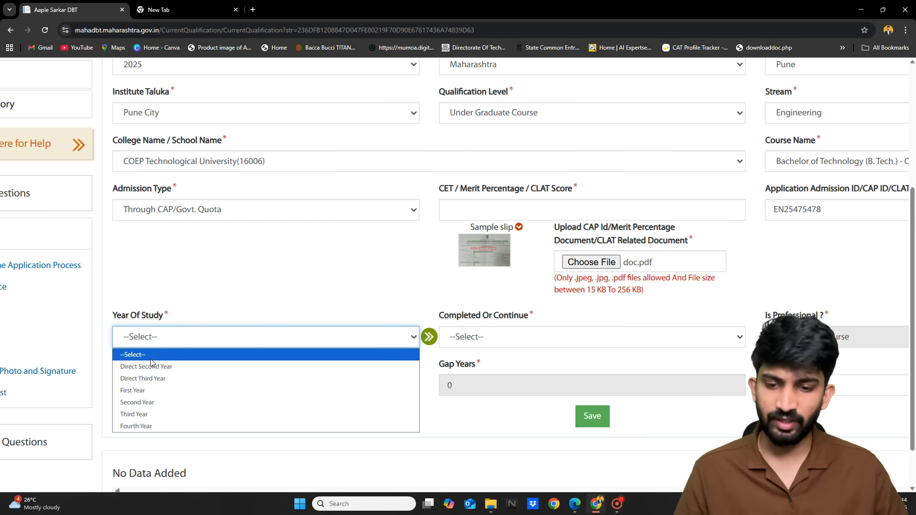
Set Year Of Study to First Year, briefly trying Direct Second Year
{"action": "left_click", "coordinate": [154, 390]}
{"action": "left_click", "coordinate": [184, 343]}
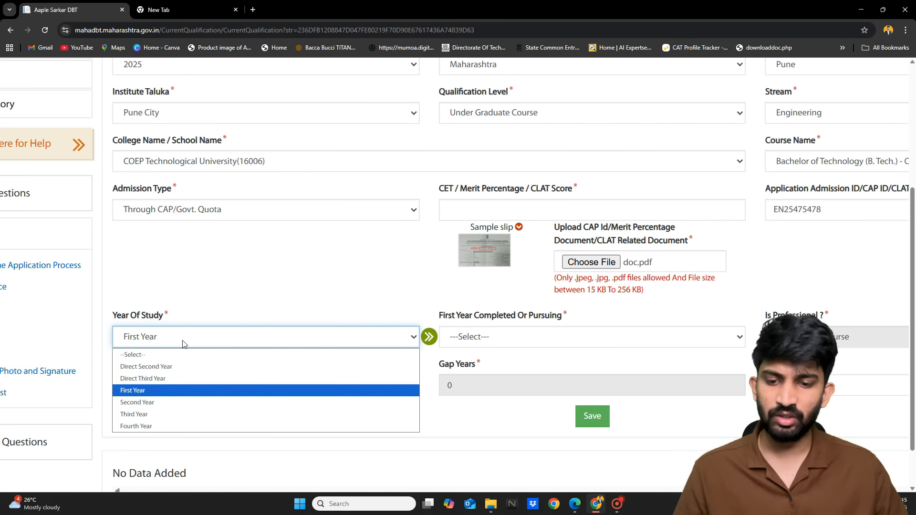
{"action": "left_click", "coordinate": [160, 366]}
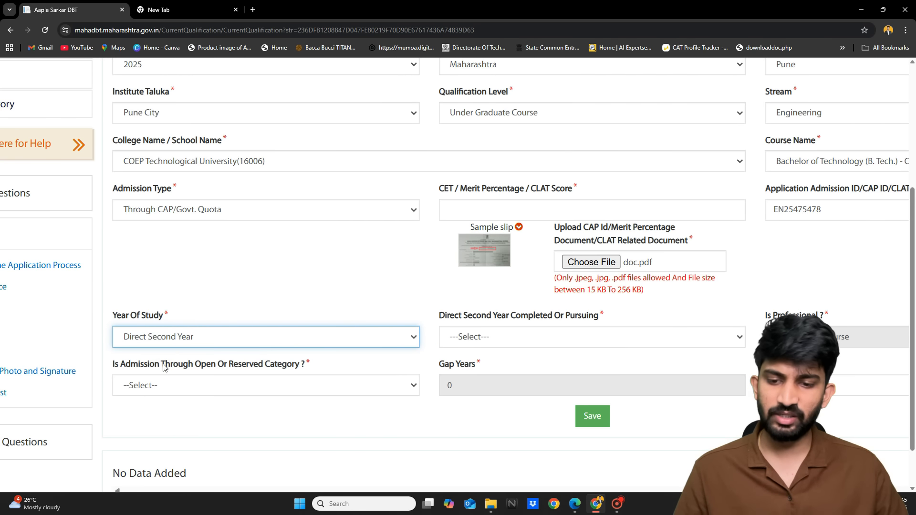
{"action": "left_click", "coordinate": [216, 335]}
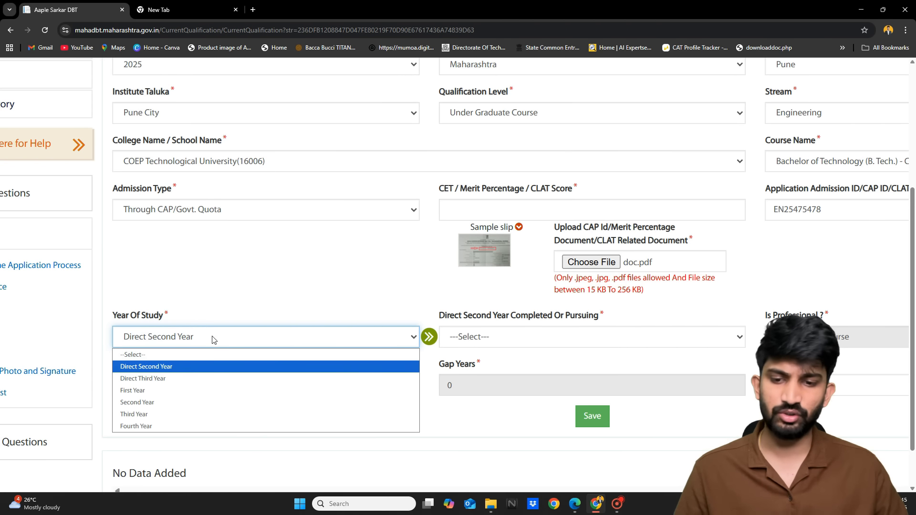
{"action": "left_click", "coordinate": [175, 390]}
{"action": "scroll", "coordinate": [308, 360], "scroll_direction": "right", "scroll_amount": 1}
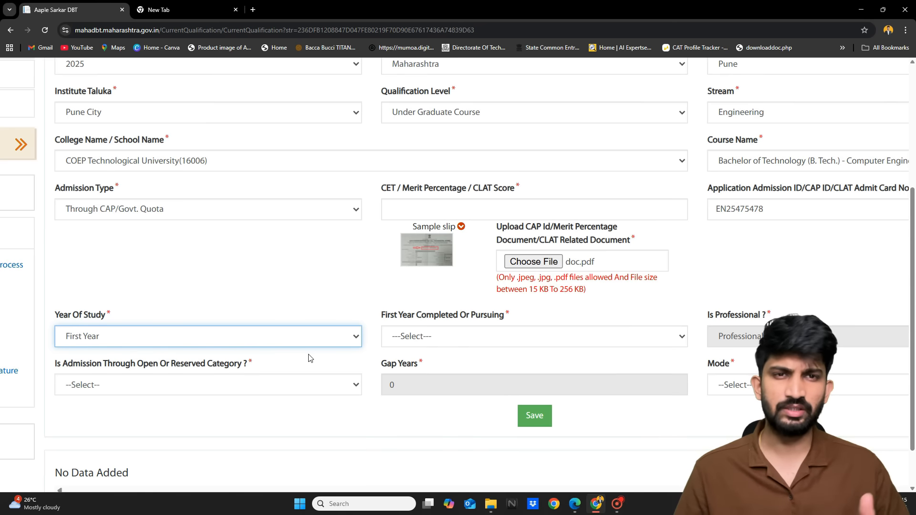
{"action": "scroll", "coordinate": [310, 358], "scroll_direction": "right", "scroll_amount": 1}
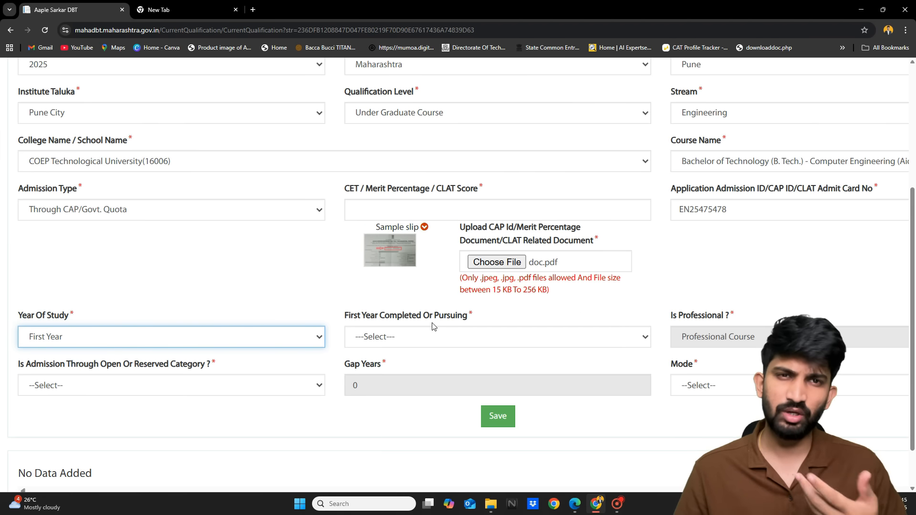
Mark the course status as First Year Pursuing
{"action": "left_click", "coordinate": [423, 342]}
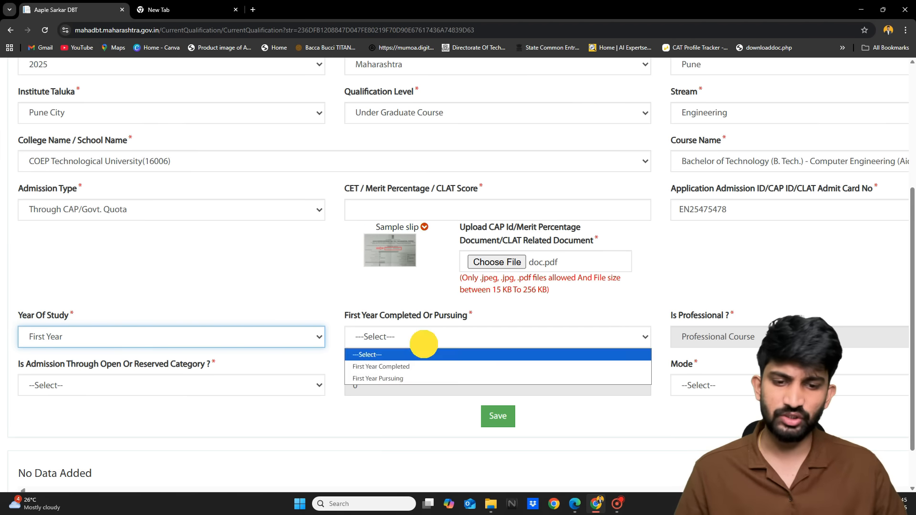
{"action": "left_click", "coordinate": [407, 380]}
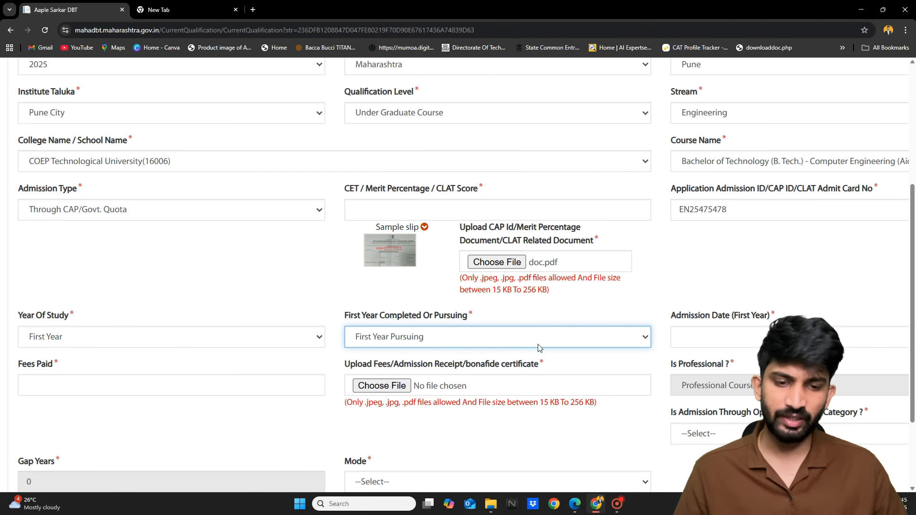
{"action": "scroll", "coordinate": [538, 348], "scroll_direction": "right", "scroll_amount": 2}
{"action": "left_click", "coordinate": [623, 336]}
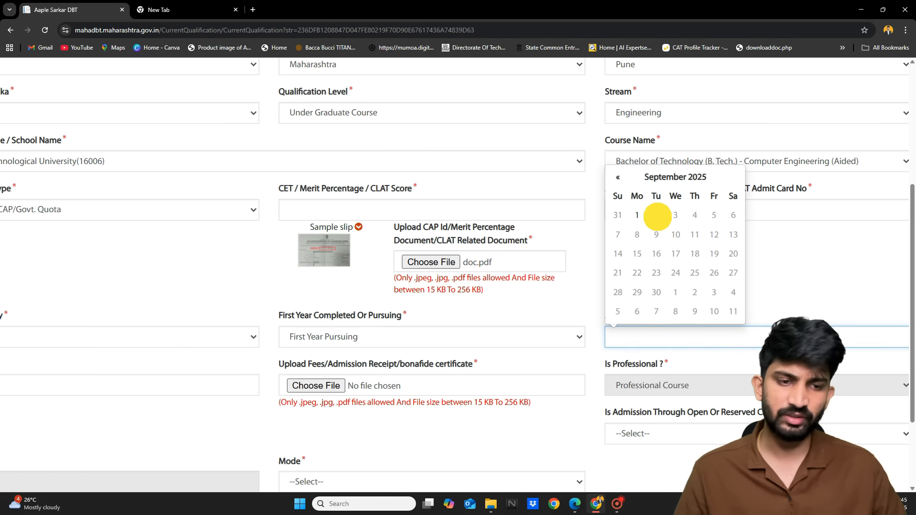
Set the first-year admission date to 02/09/2025 and enter 0 as fees paid
{"action": "left_click", "coordinate": [656, 214]}
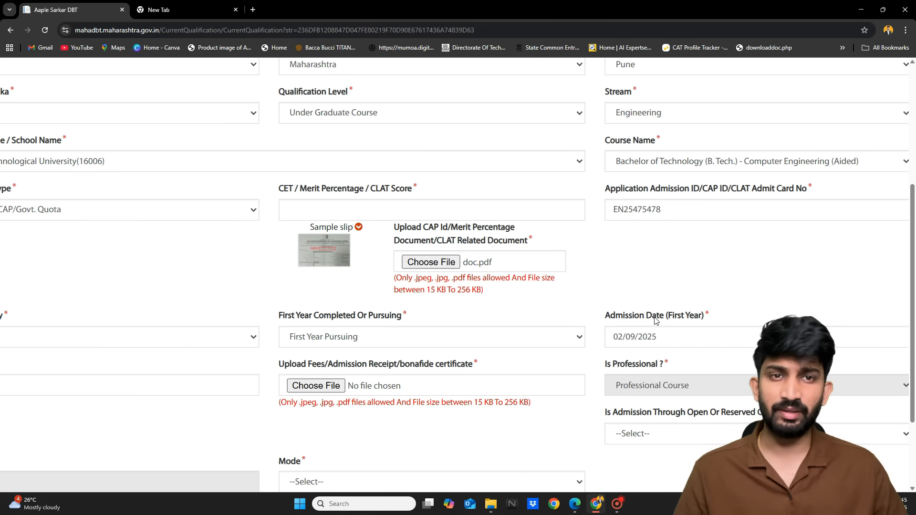
{"action": "scroll", "coordinate": [656, 321], "scroll_direction": "left", "scroll_amount": 2}
{"action": "scroll", "coordinate": [656, 320], "scroll_direction": "down", "scroll_amount": 1}
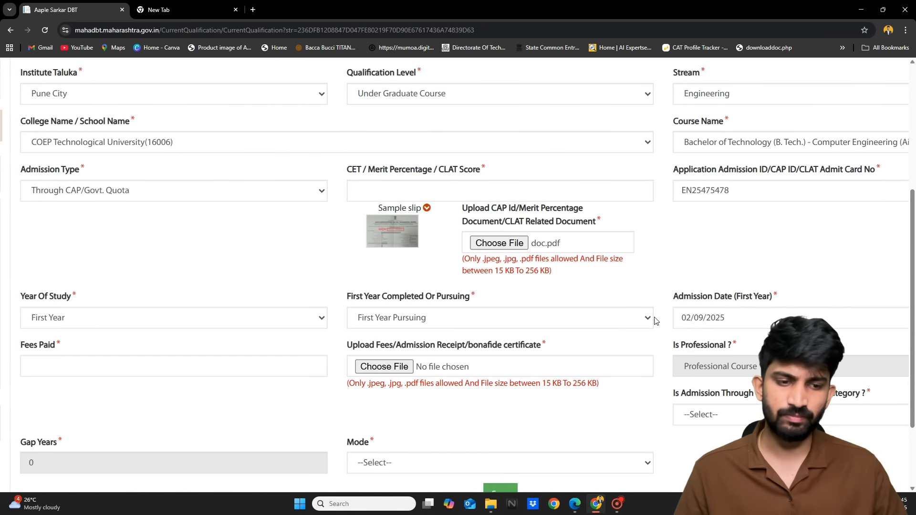
{"action": "scroll", "coordinate": [655, 320], "scroll_direction": "left", "scroll_amount": 3}
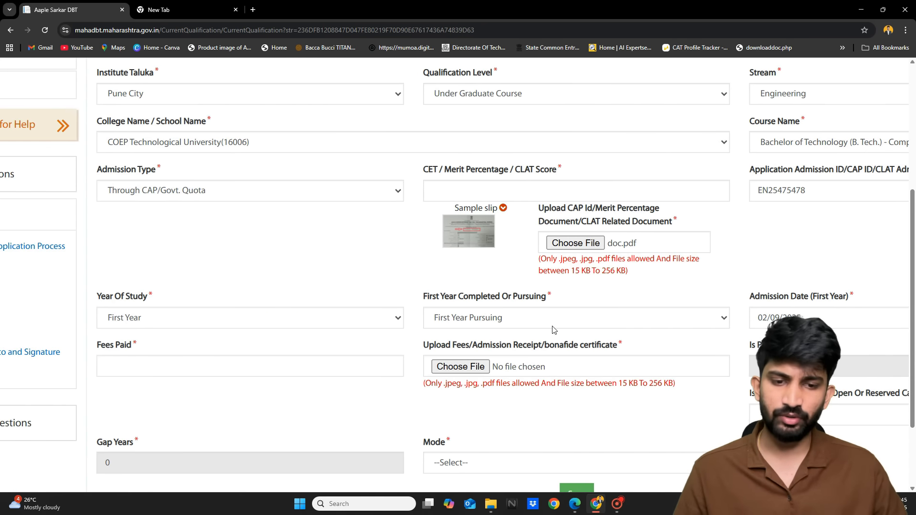
{"action": "left_click", "coordinate": [231, 365]}
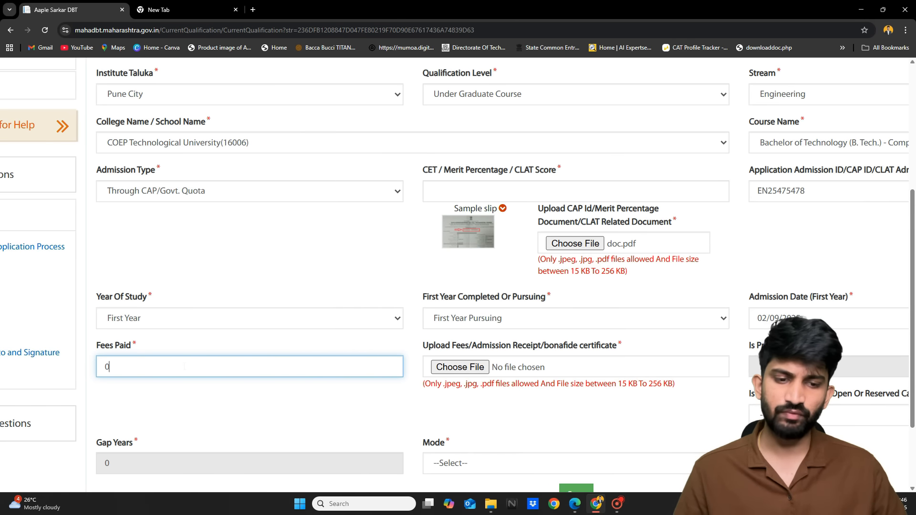
{"action": "scroll", "coordinate": [184, 366], "scroll_direction": "right", "scroll_amount": 3}
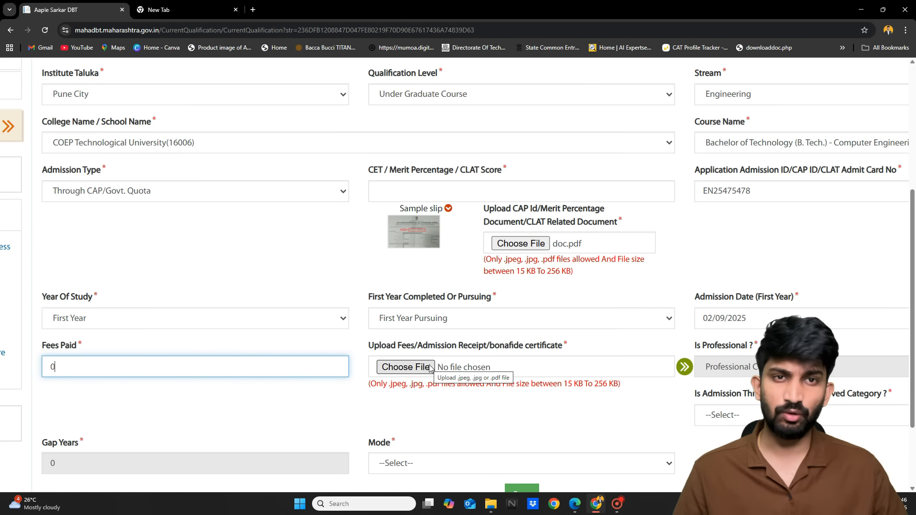
Upload doc.pdf under Fees/Admission Receipt for the current course
{"action": "left_click", "coordinate": [406, 367]}
{"action": "double_click", "coordinate": [115, 111]}
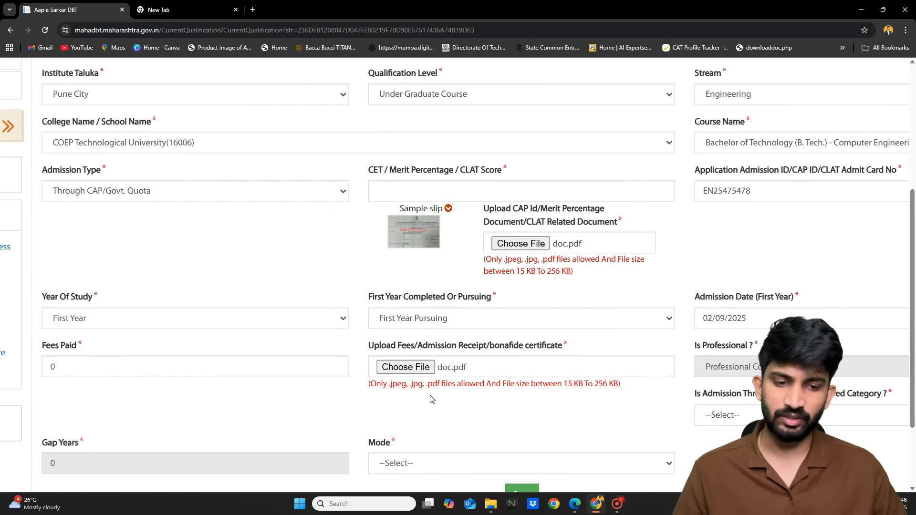
{"action": "scroll", "coordinate": [431, 399], "scroll_direction": "left", "scroll_amount": 3}
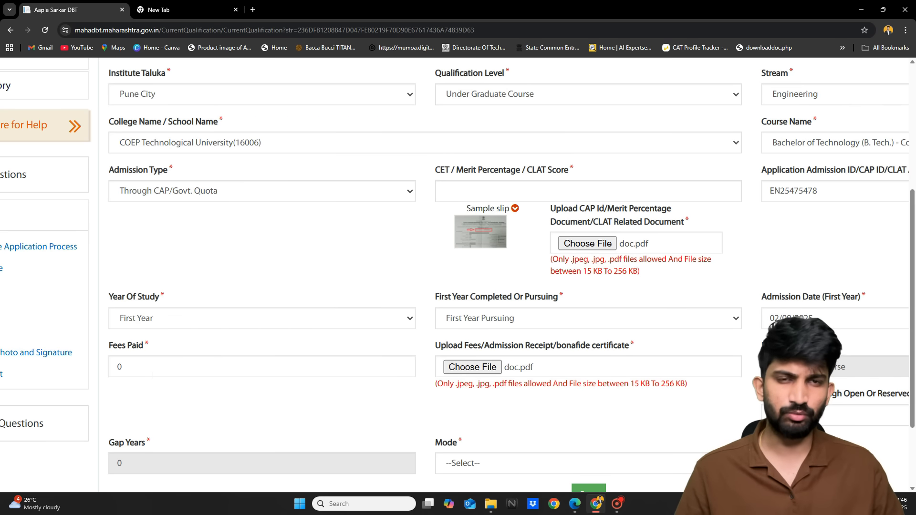
{"action": "scroll", "coordinate": [329, 361], "scroll_direction": "right", "scroll_amount": 8}
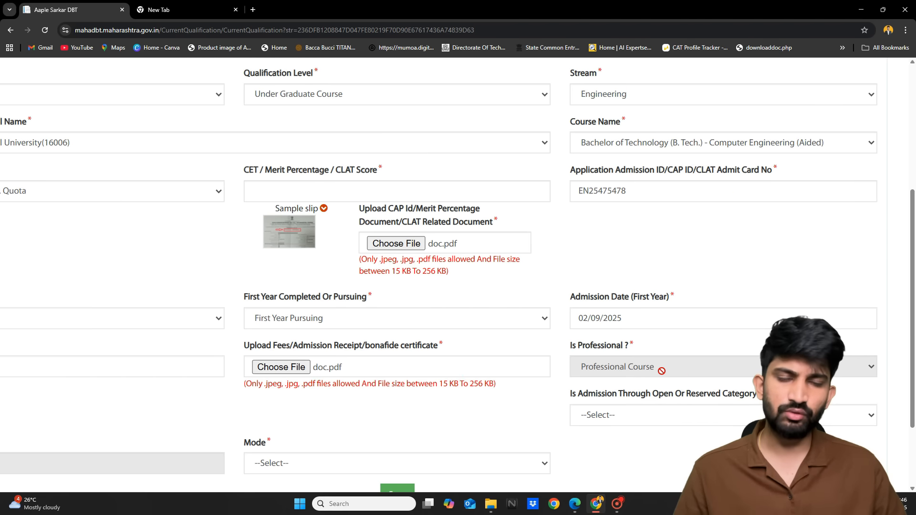
{"action": "scroll", "coordinate": [663, 374], "scroll_direction": "up", "scroll_amount": 3}
{"action": "scroll", "coordinate": [663, 375], "scroll_direction": "left", "scroll_amount": 2}
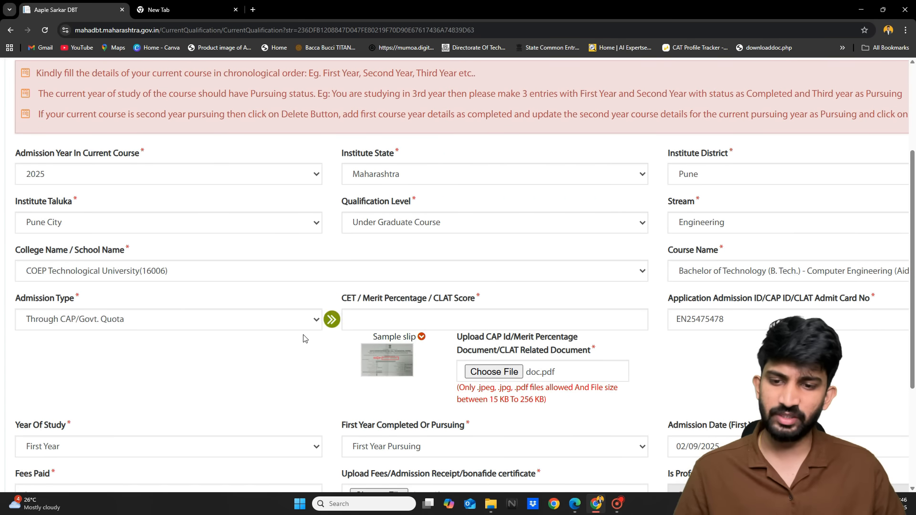
{"action": "scroll", "coordinate": [323, 354], "scroll_direction": "down", "scroll_amount": 6}
{"action": "scroll", "coordinate": [680, 288], "scroll_direction": "up", "scroll_amount": 1}
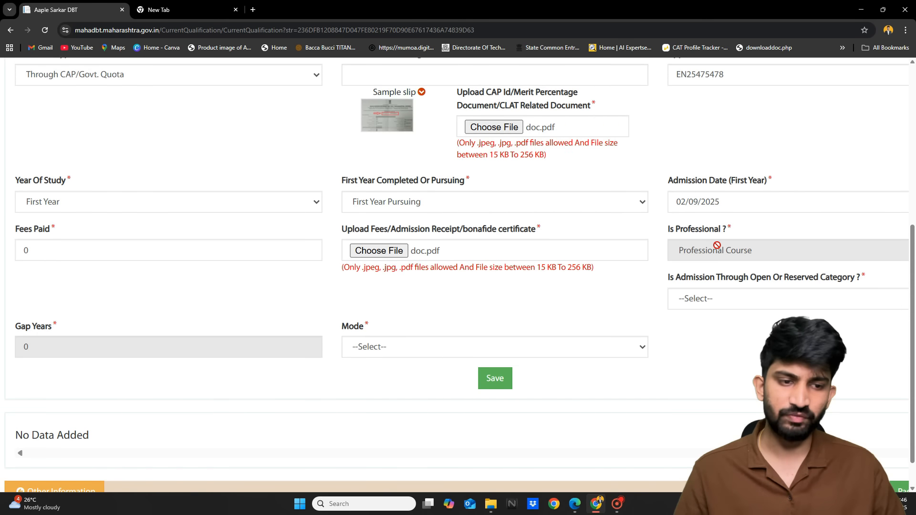
{"action": "scroll", "coordinate": [717, 245], "scroll_direction": "left", "scroll_amount": 4}
{"action": "scroll", "coordinate": [717, 245], "scroll_direction": "right", "scroll_amount": 6}
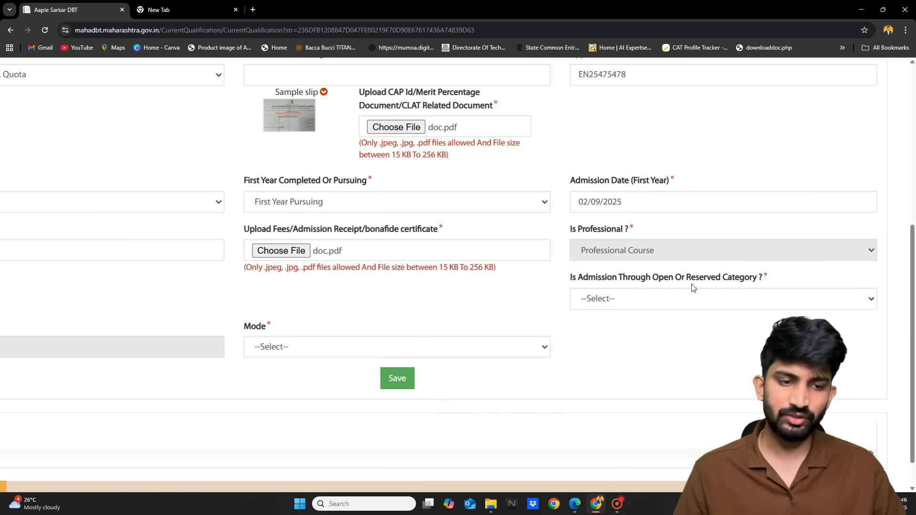
Set the Open Or Reserved admission category to (OBC) Other Backward Class
{"action": "left_click", "coordinate": [702, 298]}
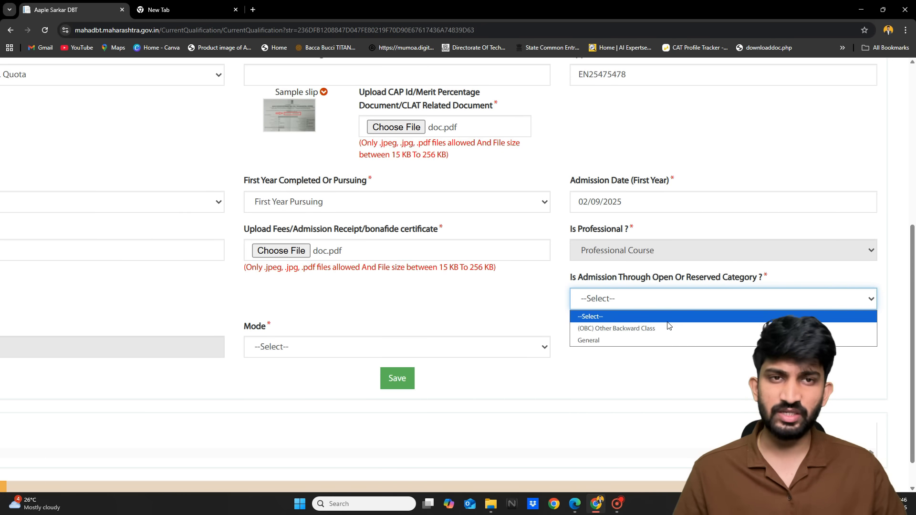
{"action": "left_click", "coordinate": [635, 332]}
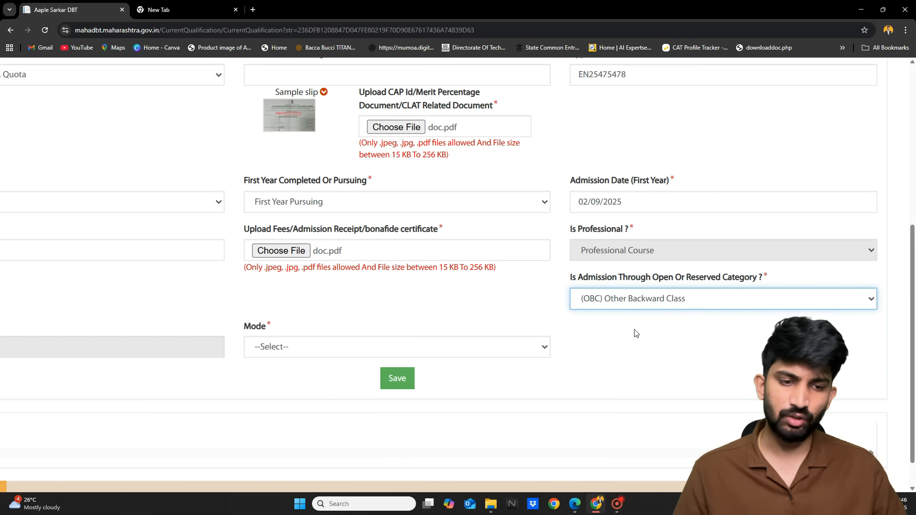
{"action": "scroll", "coordinate": [640, 307], "scroll_direction": "left", "scroll_amount": 5}
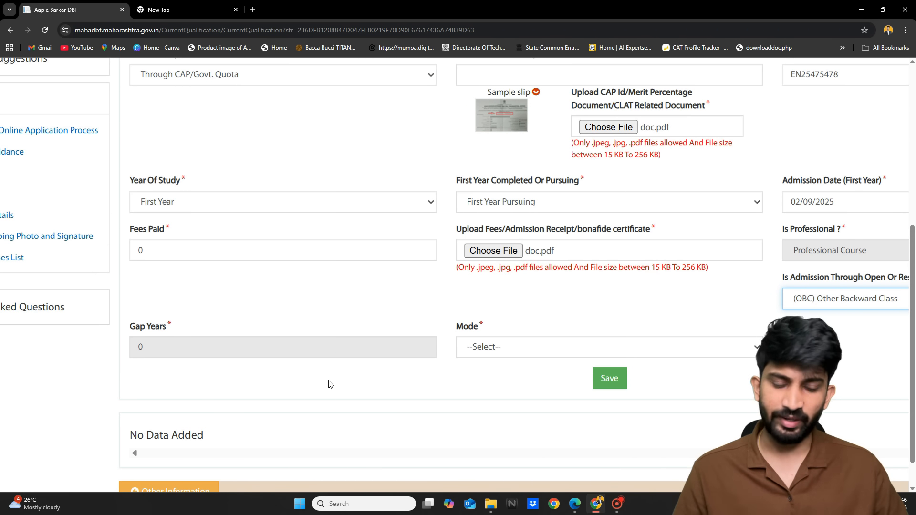
{"action": "scroll", "coordinate": [328, 384], "scroll_direction": "right", "scroll_amount": 3}
Choose Regular as the mode of study
{"action": "left_click", "coordinate": [420, 340]}
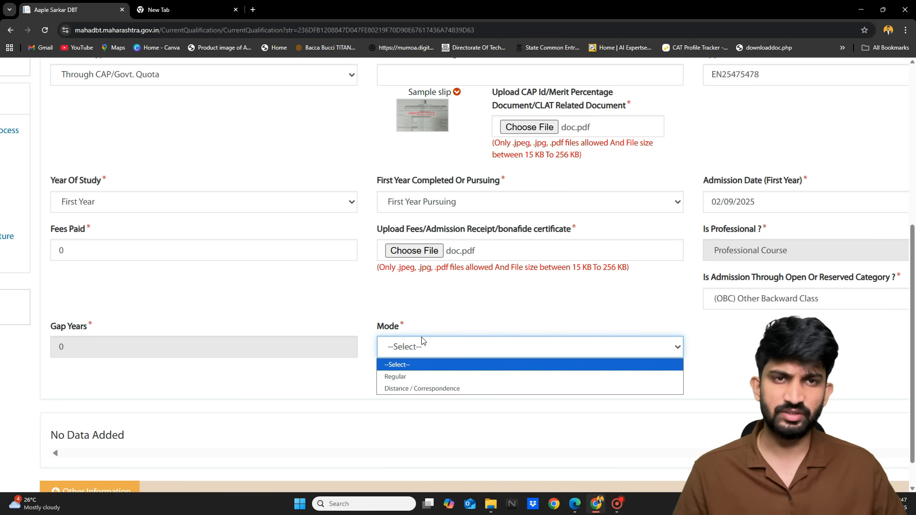
{"action": "left_click", "coordinate": [406, 376]}
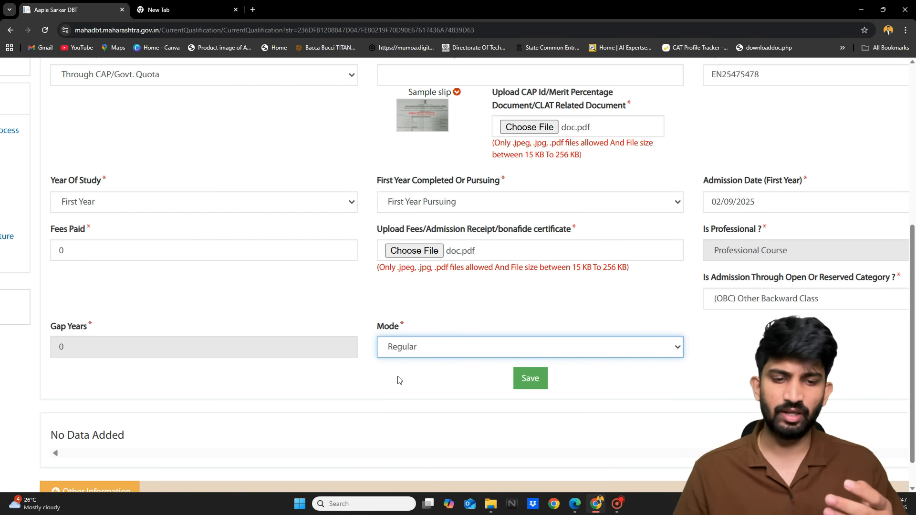
{"action": "scroll", "coordinate": [441, 358], "scroll_direction": "down", "scroll_amount": 2}
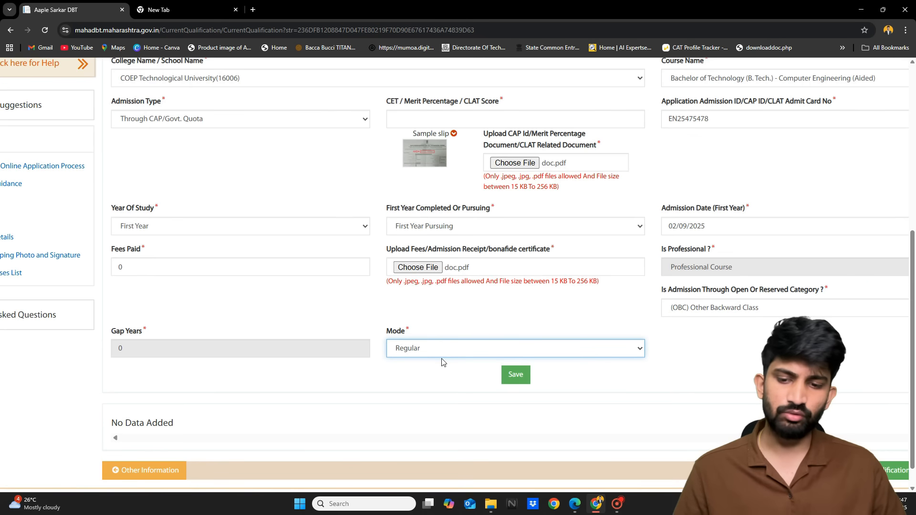
{"action": "scroll", "coordinate": [441, 359], "scroll_direction": "up", "scroll_amount": 1}
{"action": "scroll", "coordinate": [441, 359], "scroll_direction": "right", "scroll_amount": 1}
{"action": "scroll", "coordinate": [441, 363], "scroll_direction": "up", "scroll_amount": 1}
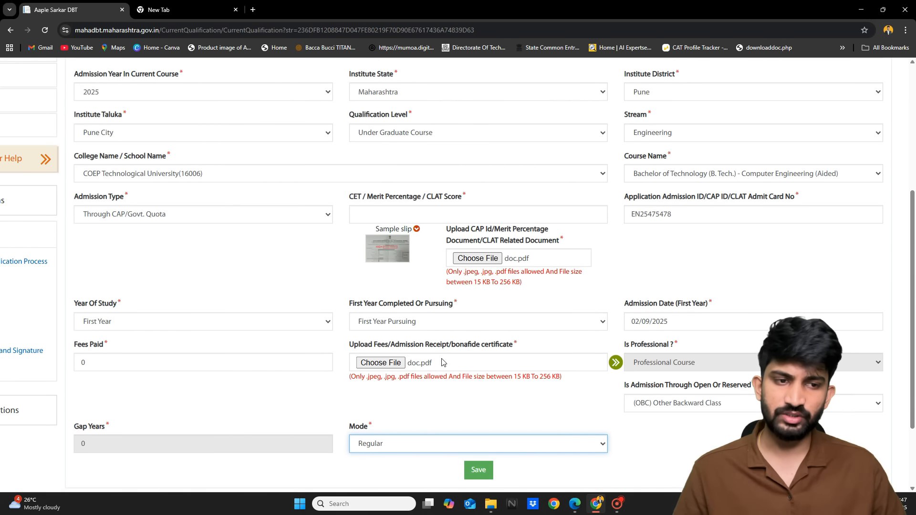
{"action": "scroll", "coordinate": [442, 362], "scroll_direction": "down", "scroll_amount": 3}
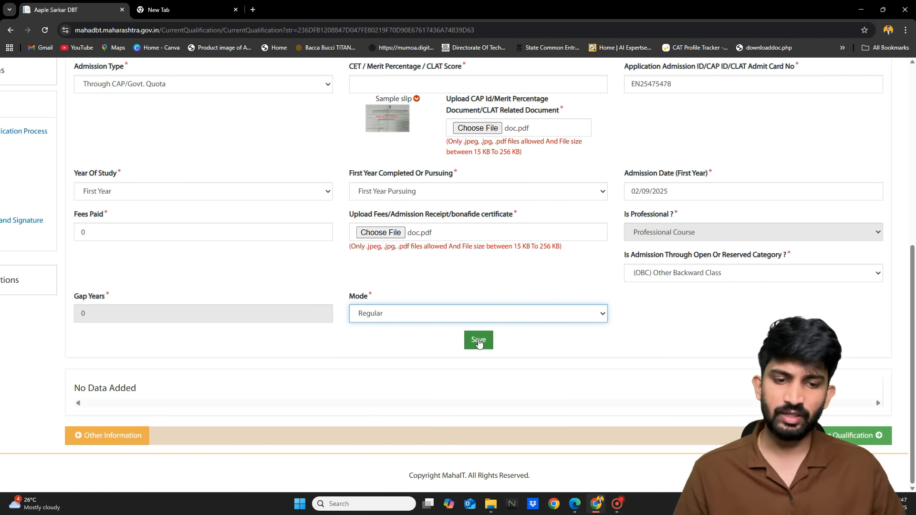
Add a CET/merit score of 85 and save the current course details
{"action": "left_click", "coordinate": [479, 342]}
{"action": "scroll", "coordinate": [479, 342], "scroll_direction": "up", "scroll_amount": 2}
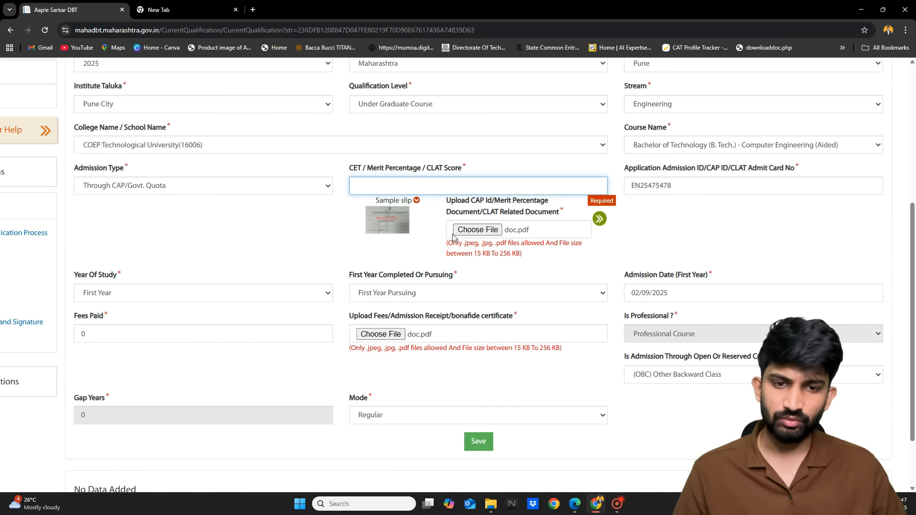
{"action": "type", "text": "85"}
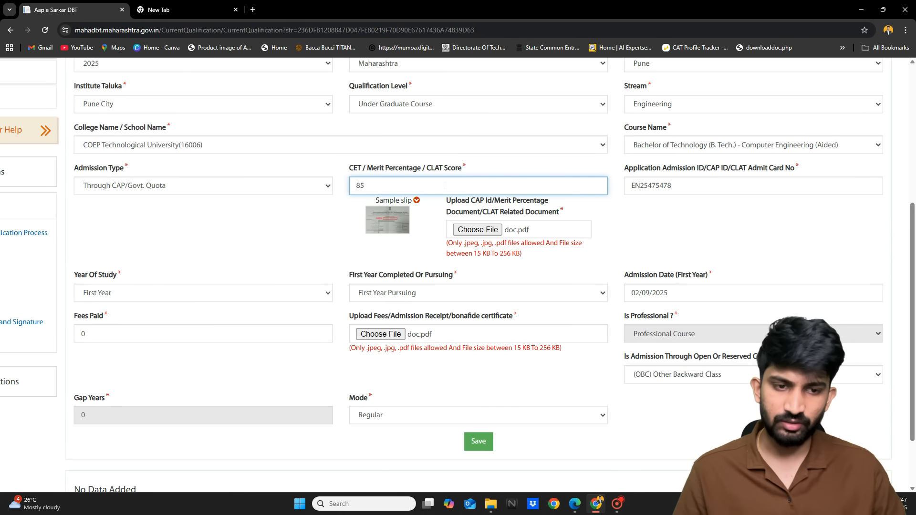
{"action": "scroll", "coordinate": [445, 186], "scroll_direction": "down", "scroll_amount": 1}
{"action": "left_click", "coordinate": [478, 376]}
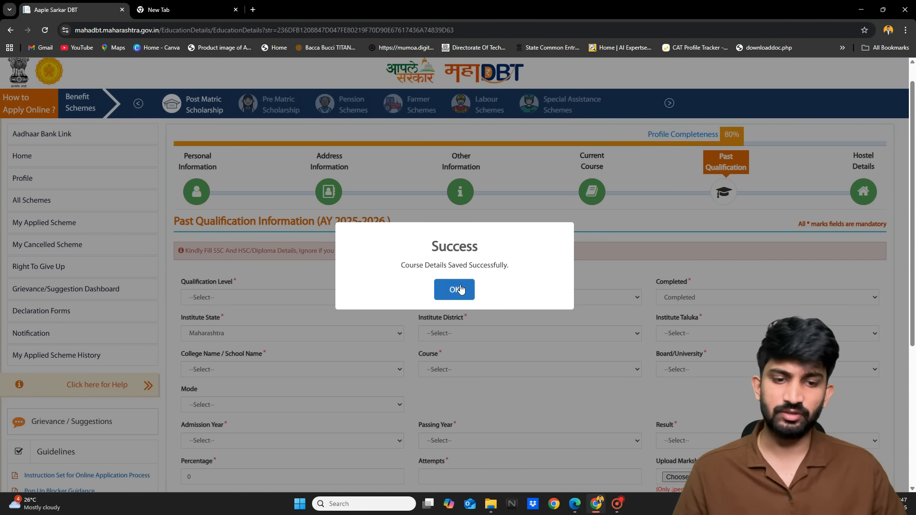
{"action": "left_click", "coordinate": [456, 290]}
Return to the Current Course step from the progress bar
{"action": "scroll", "coordinate": [461, 288], "scroll_direction": "down", "scroll_amount": 4}
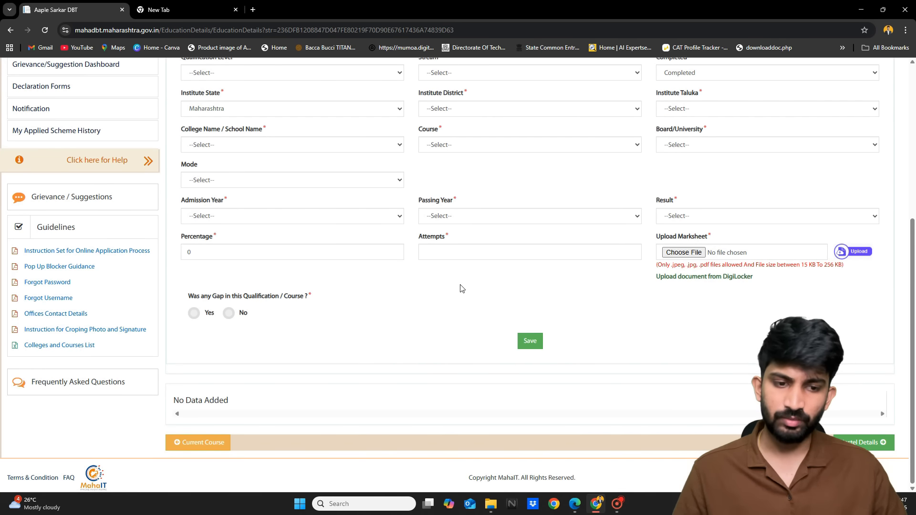
{"action": "scroll", "coordinate": [461, 288], "scroll_direction": "up", "scroll_amount": 5}
{"action": "left_click", "coordinate": [593, 220]}
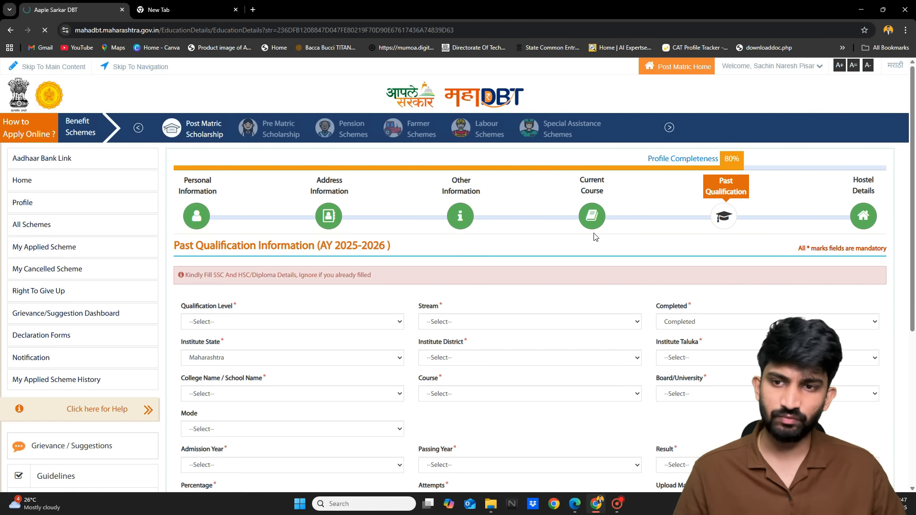
Review the saved First Year COEP course row and its Pursuing status
{"action": "scroll", "coordinate": [595, 237], "scroll_direction": "down", "scroll_amount": 3}
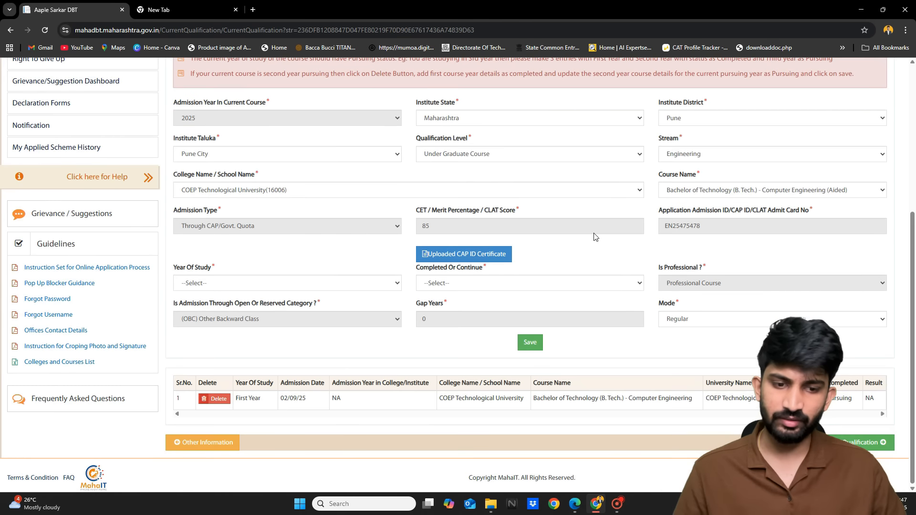
{"action": "scroll", "coordinate": [251, 417], "scroll_direction": "up", "scroll_amount": 5}
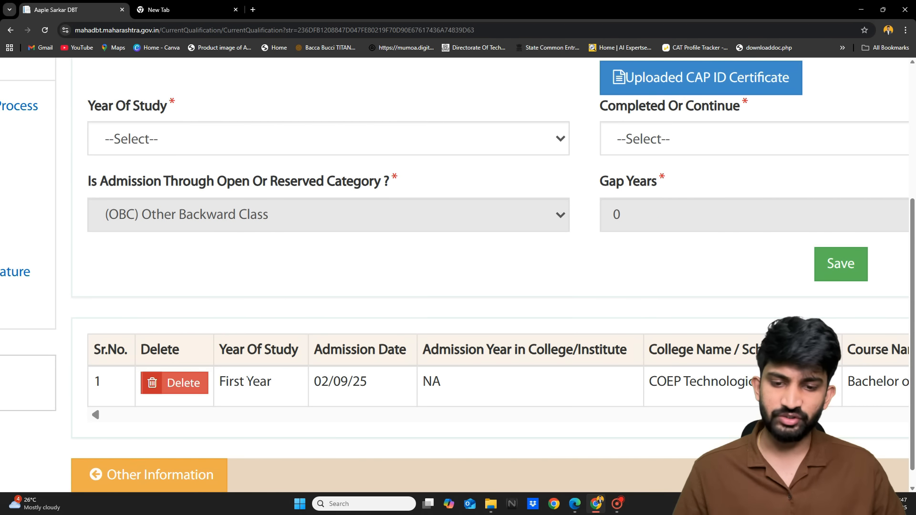
{"action": "scroll", "coordinate": [248, 383], "scroll_direction": "right", "scroll_amount": 3}
{"action": "scroll", "coordinate": [248, 382], "scroll_direction": "right", "scroll_amount": 10}
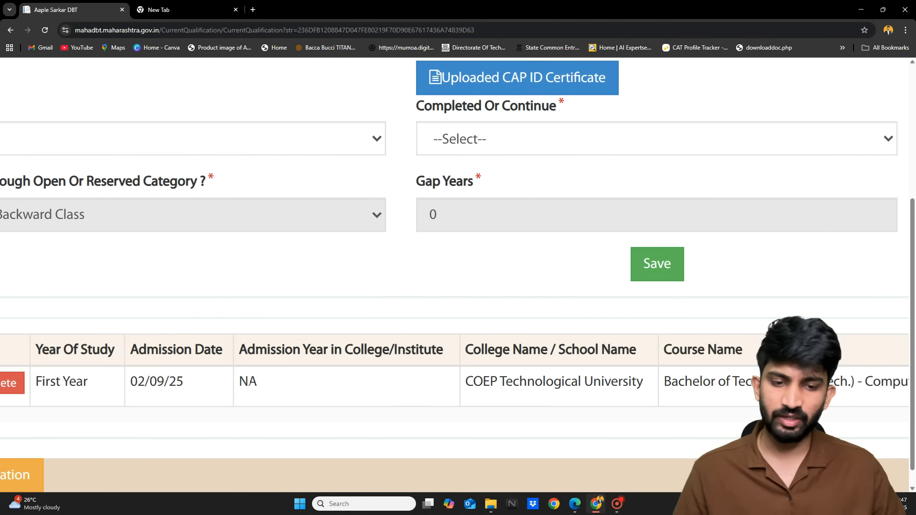
{"action": "scroll", "coordinate": [460, 410], "scroll_direction": "right", "scroll_amount": 8}
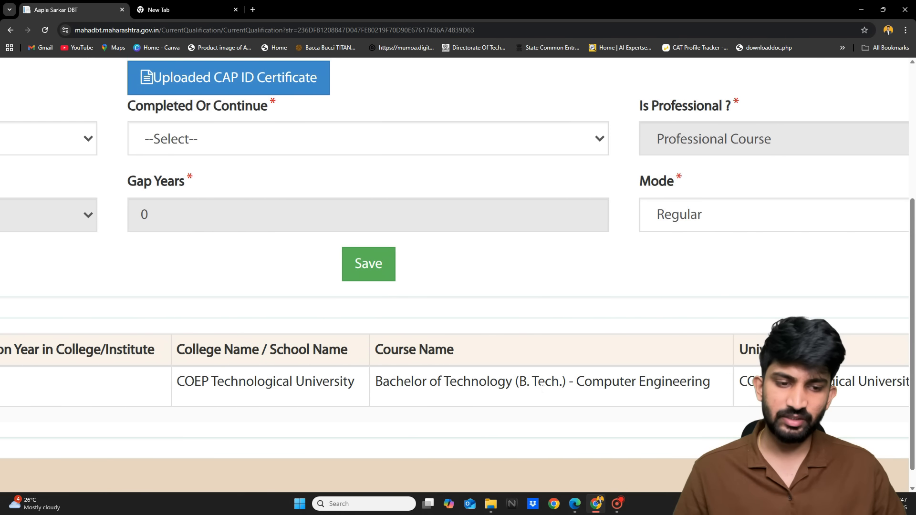
{"action": "scroll", "coordinate": [746, 353], "scroll_direction": "right", "scroll_amount": 1}
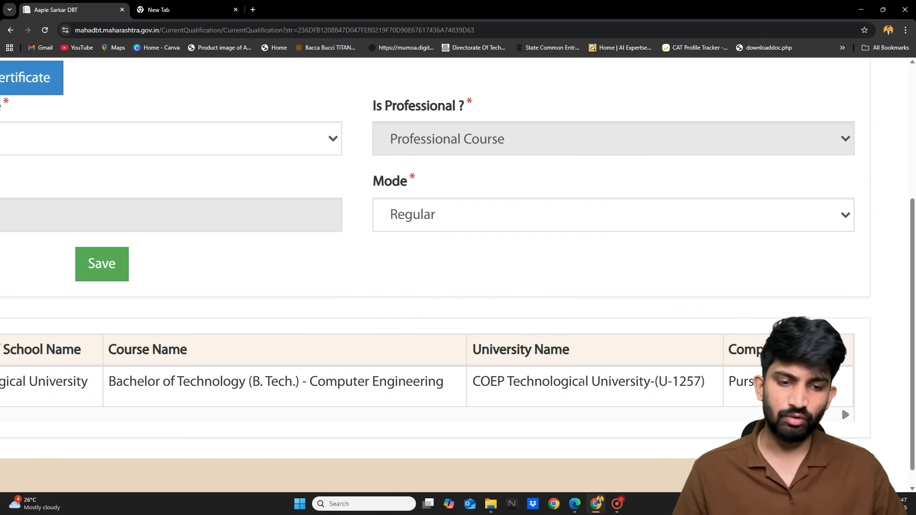
{"action": "left_click_drag", "start_coordinate": [728, 382], "coordinate": [764, 382]}
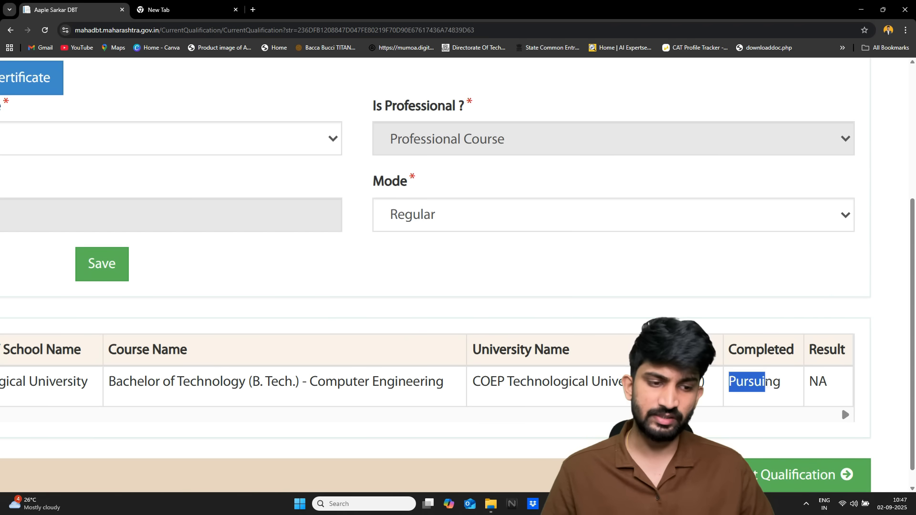
{"action": "scroll", "coordinate": [841, 406], "scroll_direction": "left", "scroll_amount": 12}
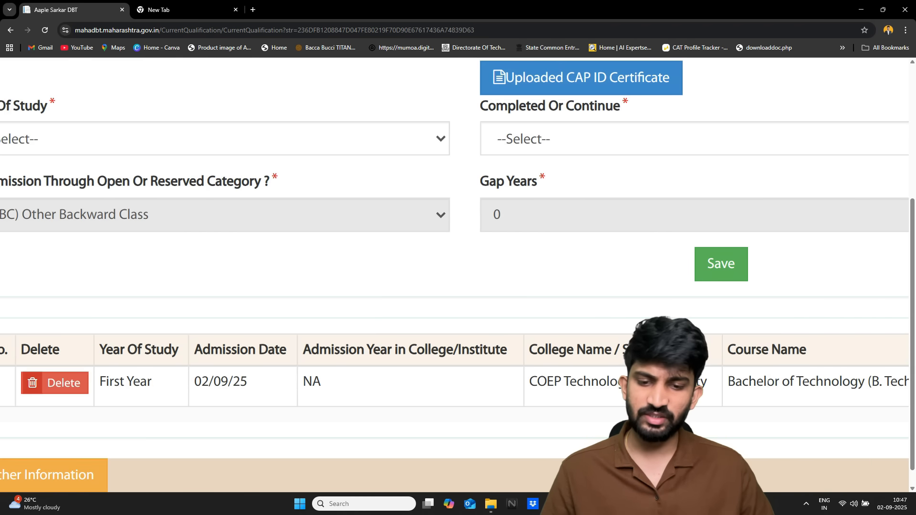
{"action": "scroll", "coordinate": [767, 382], "scroll_direction": "down", "scroll_amount": 2}
{"action": "scroll", "coordinate": [638, 307], "scroll_direction": "down", "scroll_amount": 3}
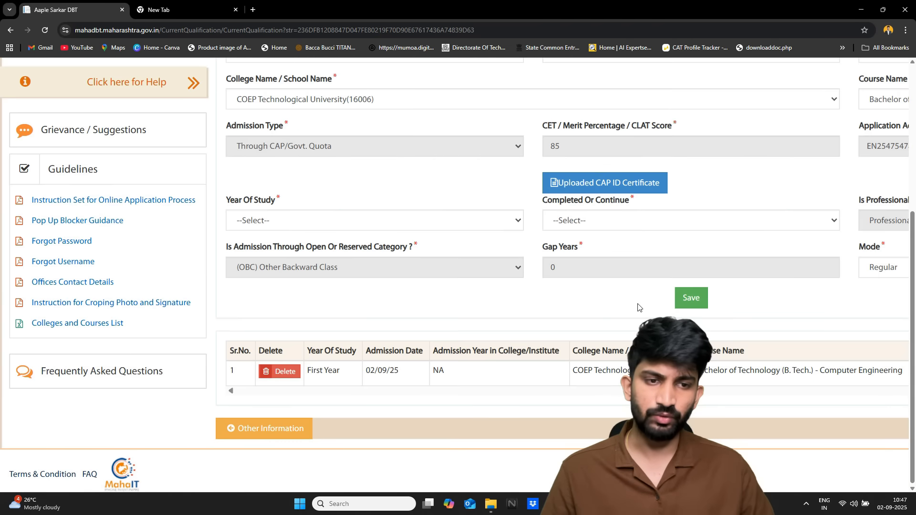
{"action": "scroll", "coordinate": [638, 307], "scroll_direction": "up", "scroll_amount": 5}
{"action": "scroll", "coordinate": [638, 306], "scroll_direction": "up", "scroll_amount": 3}
{"action": "scroll", "coordinate": [639, 307], "scroll_direction": "down", "scroll_amount": 5}
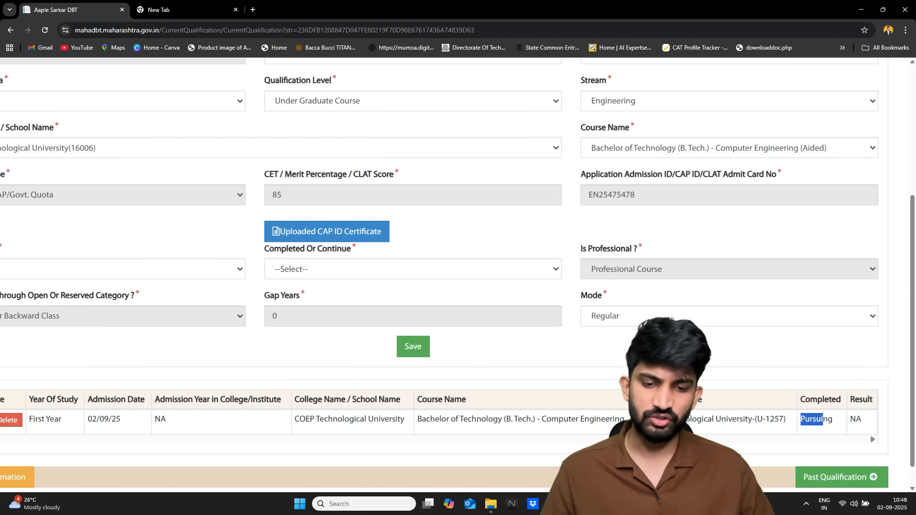
Save the current course details and go back to Past Qualification
{"action": "left_click", "coordinate": [413, 347]}
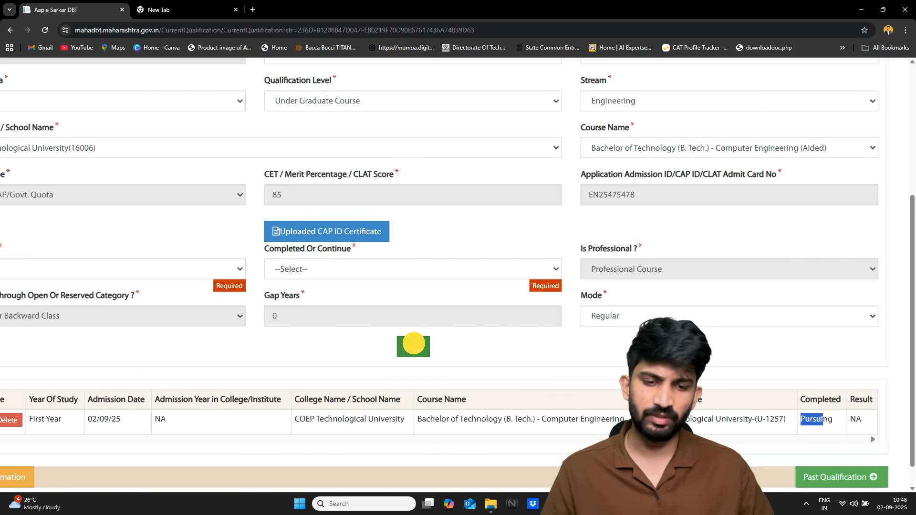
{"action": "scroll", "coordinate": [415, 348], "scroll_direction": "down", "scroll_amount": 3}
{"action": "scroll", "coordinate": [415, 348], "scroll_direction": "up", "scroll_amount": 1}
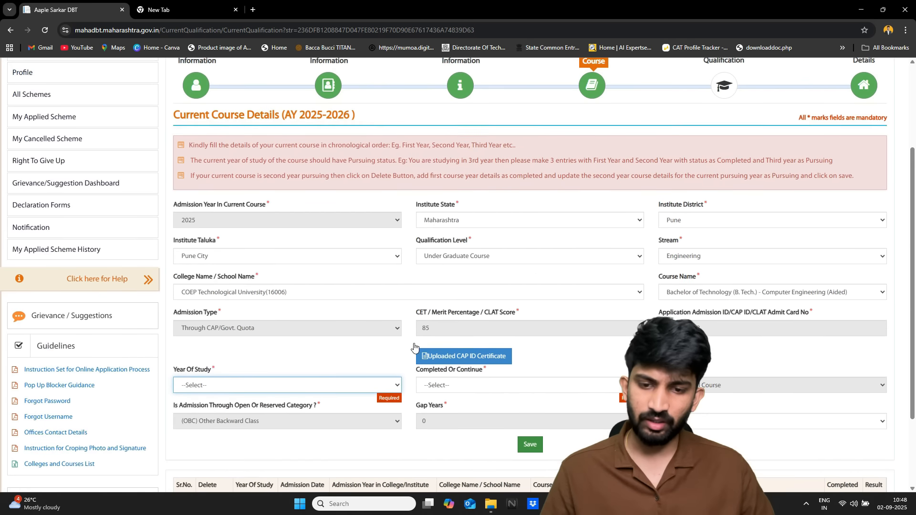
{"action": "left_click", "coordinate": [718, 88]}
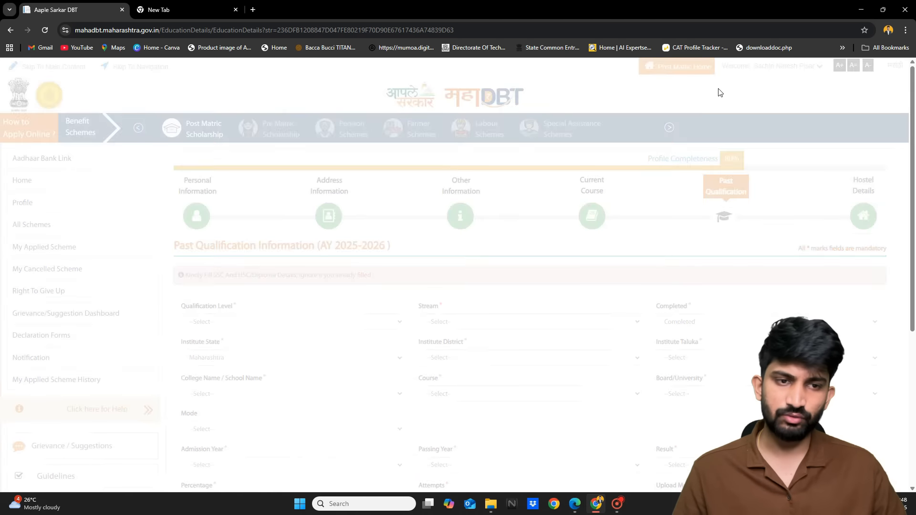
Set qualification level S.S.C. (10 Std), stream SSC, status Completed
{"action": "scroll", "coordinate": [505, 318], "scroll_direction": "down", "scroll_amount": 1}
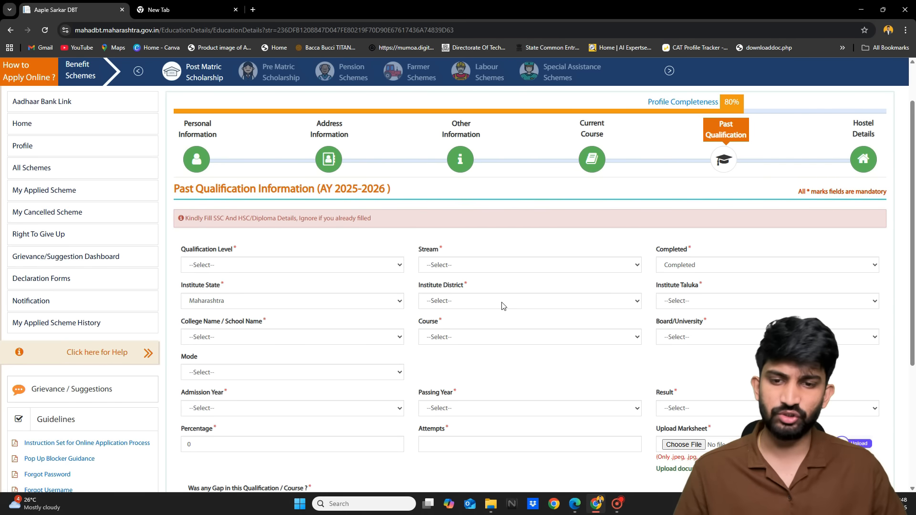
{"action": "scroll", "coordinate": [502, 306], "scroll_direction": "down", "scroll_amount": 1}
{"action": "scroll", "coordinate": [502, 306], "scroll_direction": "down", "scroll_amount": 1}
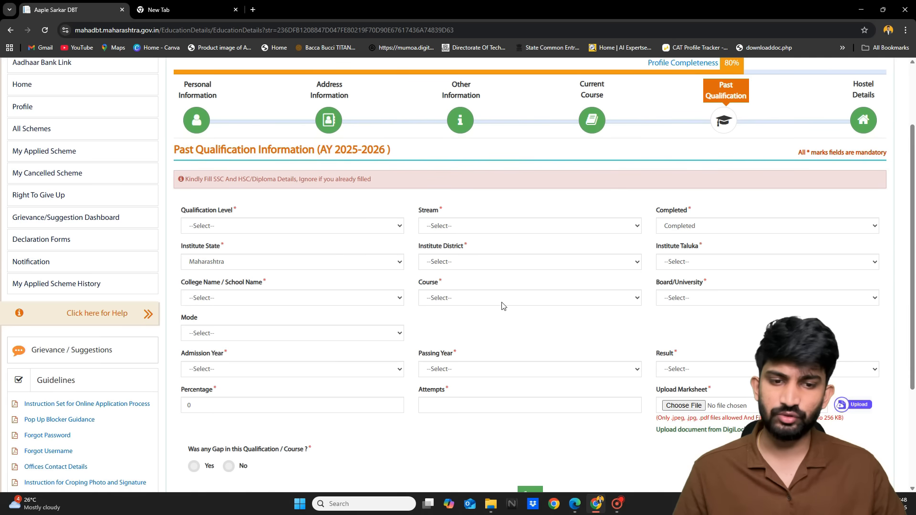
{"action": "left_click", "coordinate": [366, 225]}
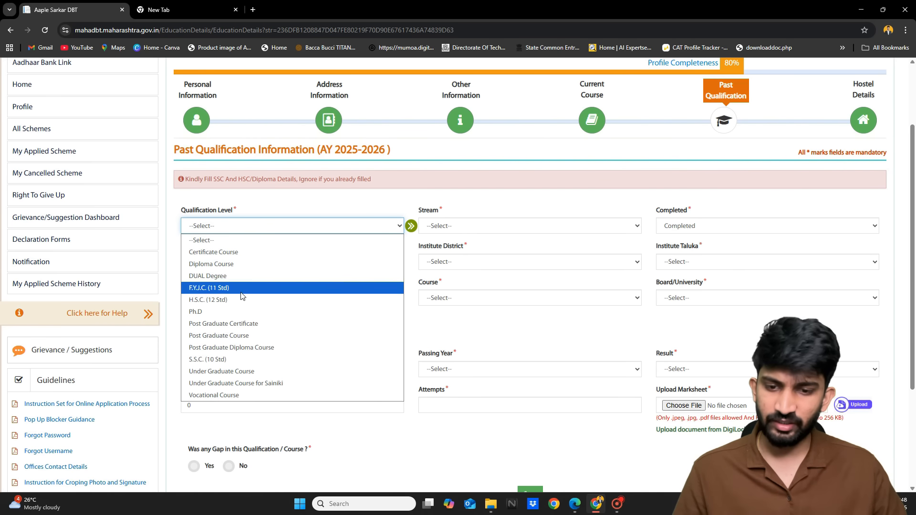
{"action": "left_click", "coordinate": [228, 360]}
{"action": "left_click", "coordinate": [486, 229]}
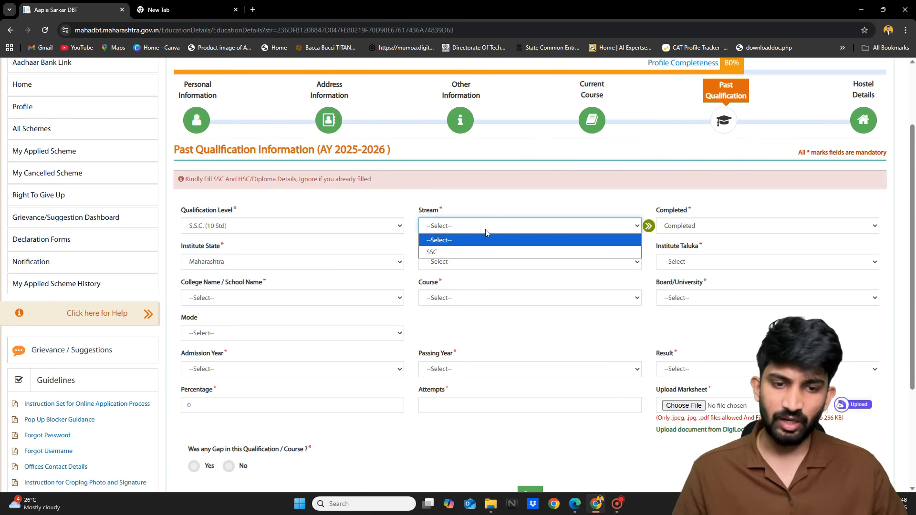
{"action": "left_click", "coordinate": [485, 248]}
{"action": "left_click", "coordinate": [684, 222]}
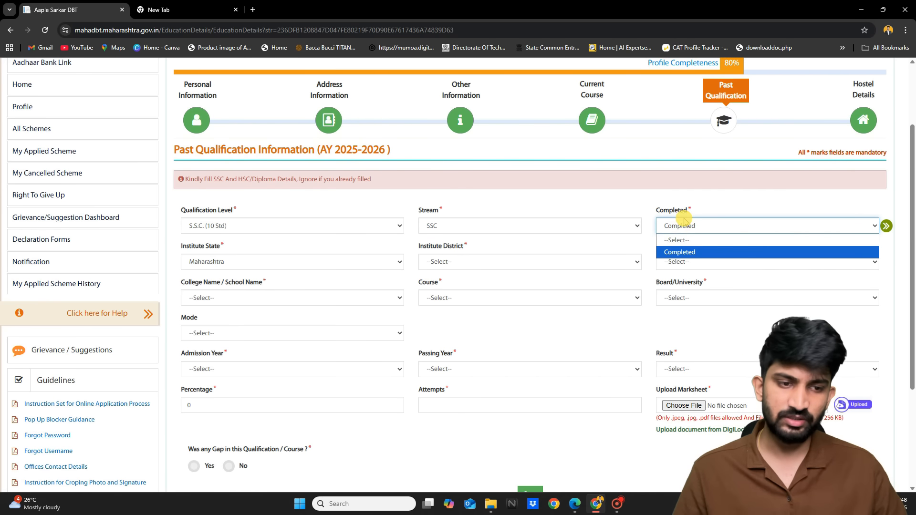
{"action": "left_click", "coordinate": [685, 250]}
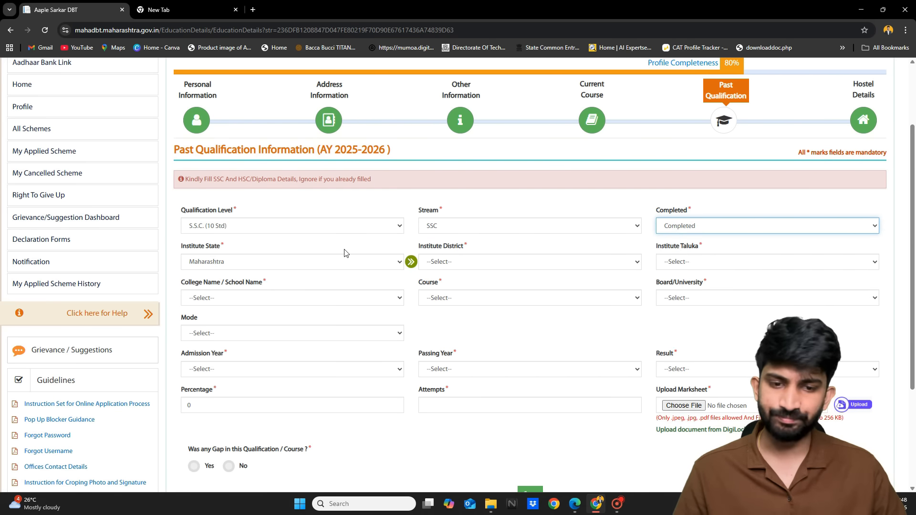
Set the institute location to Maharashtra, district Nagpur, taluka Nagpur (Urban)
{"action": "key", "text": "ctrl+plus"}
{"action": "key", "text": "ctrl+plus"}
{"action": "key", "text": "ctrl+plus"}
{"action": "key", "text": "ctrl+plus"}
{"action": "key", "text": "ctrl+plus"}
{"action": "left_click", "coordinate": [368, 267]}
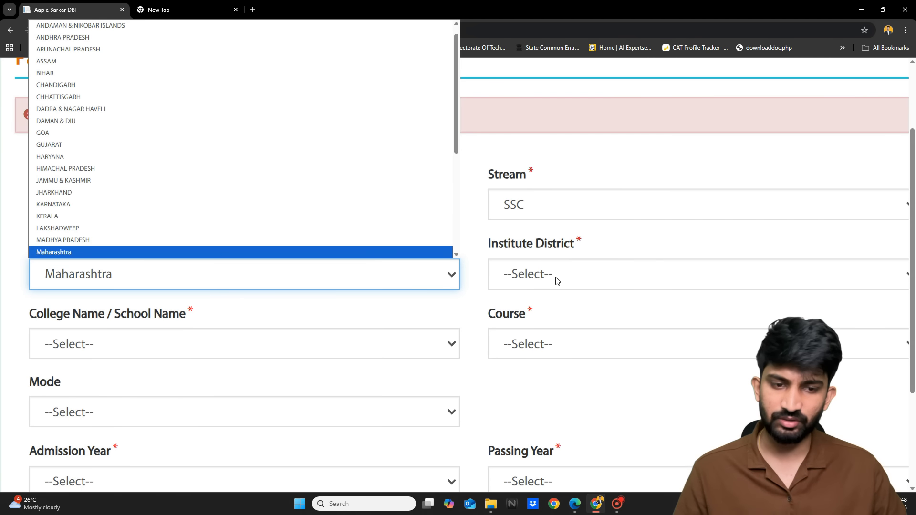
{"action": "left_click", "coordinate": [555, 276]}
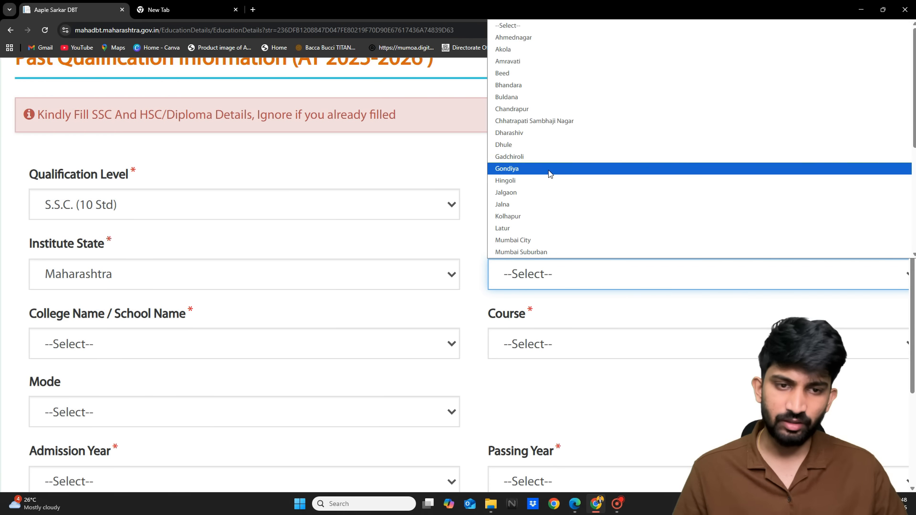
{"action": "key", "text": "n"}
{"action": "key", "text": "Return"}
{"action": "key", "text": "ctrl+minus"}
{"action": "key", "text": "ctrl+minus"}
{"action": "key", "text": "ctrl+minus"}
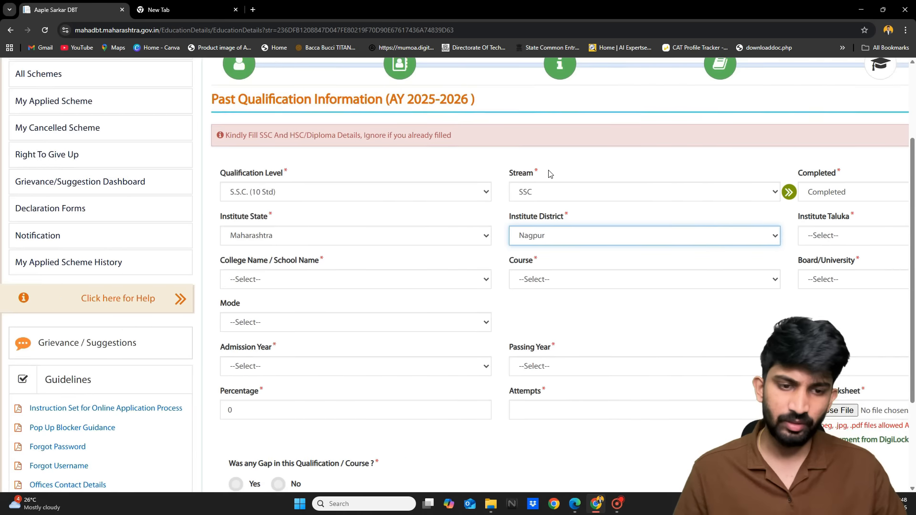
{"action": "left_click", "coordinate": [741, 243]}
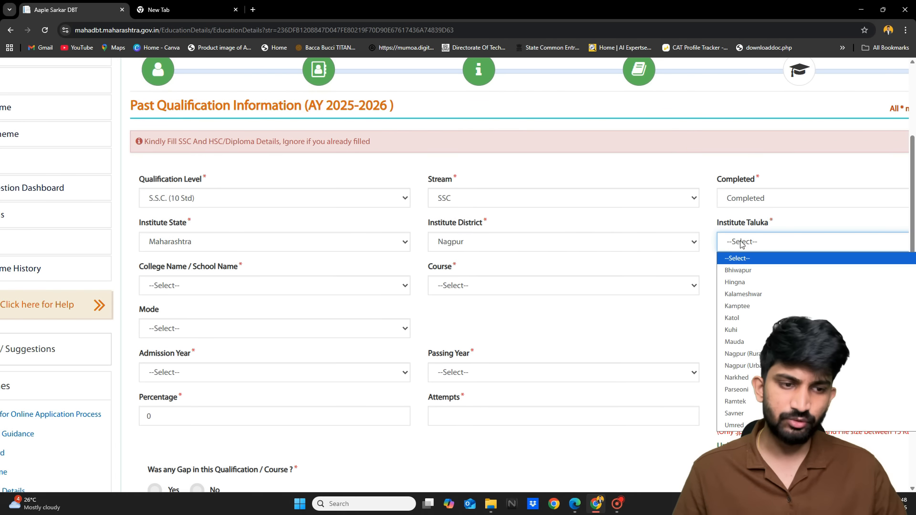
{"action": "left_click", "coordinate": [753, 365]}
Choose course SSC and the Maharashtra State Board
{"action": "left_click", "coordinate": [377, 292]}
{"action": "left_click", "coordinate": [302, 311]}
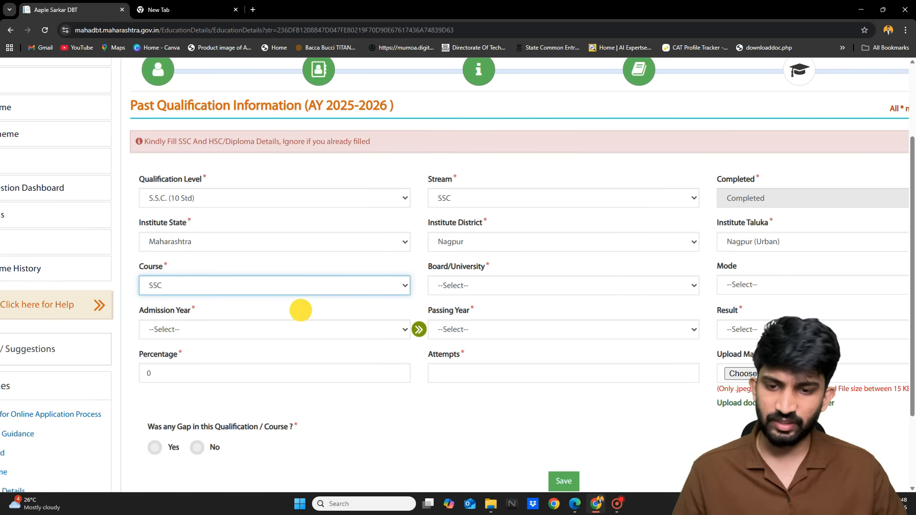
{"action": "left_click", "coordinate": [506, 291]}
{"action": "left_click", "coordinate": [497, 313]}
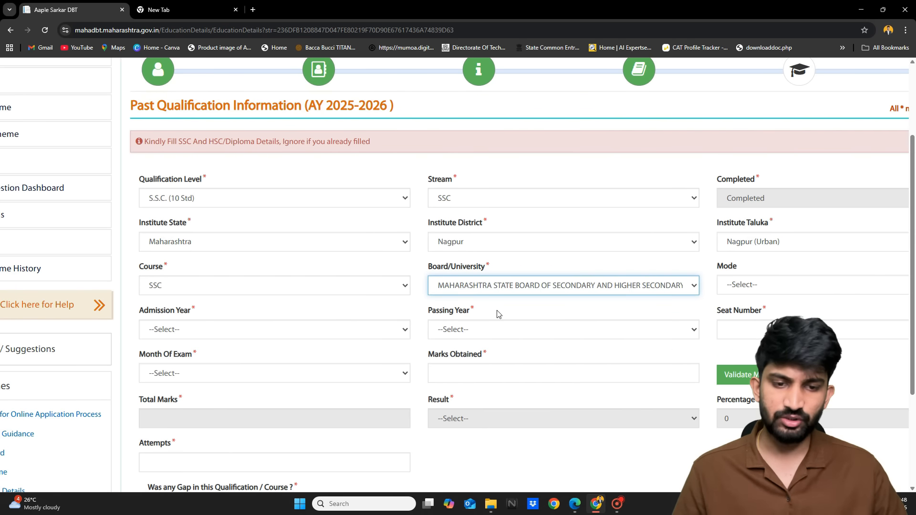
Set the SSC mode to Regular and admission year to 2017
{"action": "scroll", "coordinate": [499, 315], "scroll_direction": "right", "scroll_amount": 1}
{"action": "left_click", "coordinate": [713, 289]}
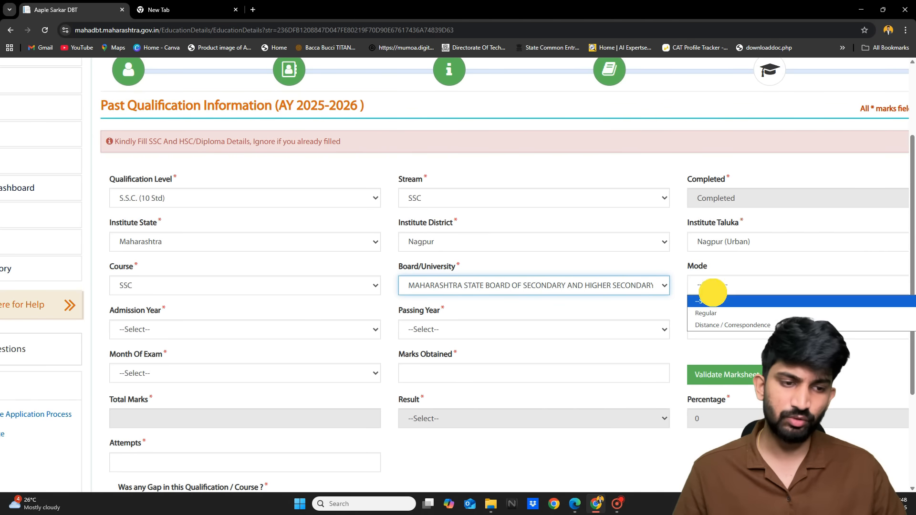
{"action": "left_click", "coordinate": [715, 314]}
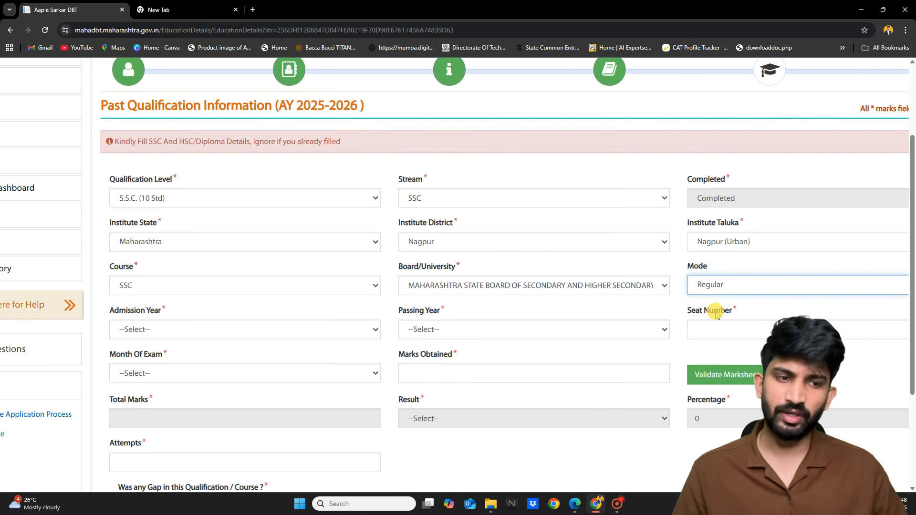
{"action": "left_click", "coordinate": [250, 331]}
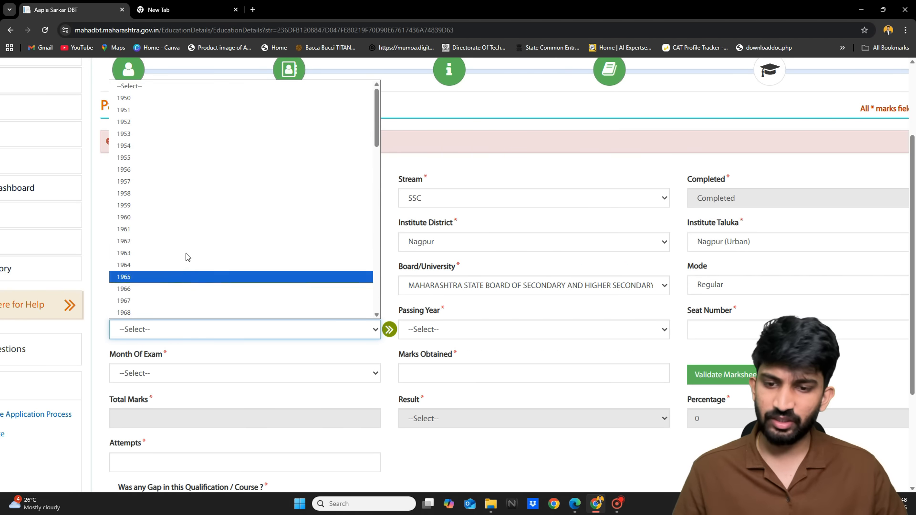
{"action": "scroll", "coordinate": [162, 237], "scroll_direction": "down", "scroll_amount": 5}
{"action": "scroll", "coordinate": [160, 237], "scroll_direction": "down", "scroll_amount": 10}
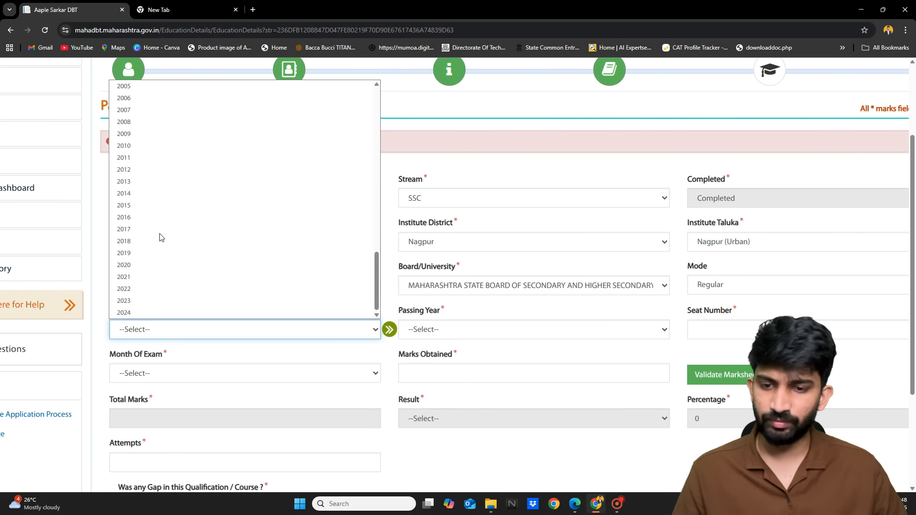
{"action": "left_click", "coordinate": [122, 228]}
Enter passing year 2018, the seat number, exam month FEB/MAR and 454 marks
{"action": "scroll", "coordinate": [441, 337], "scroll_direction": "right", "scroll_amount": 1}
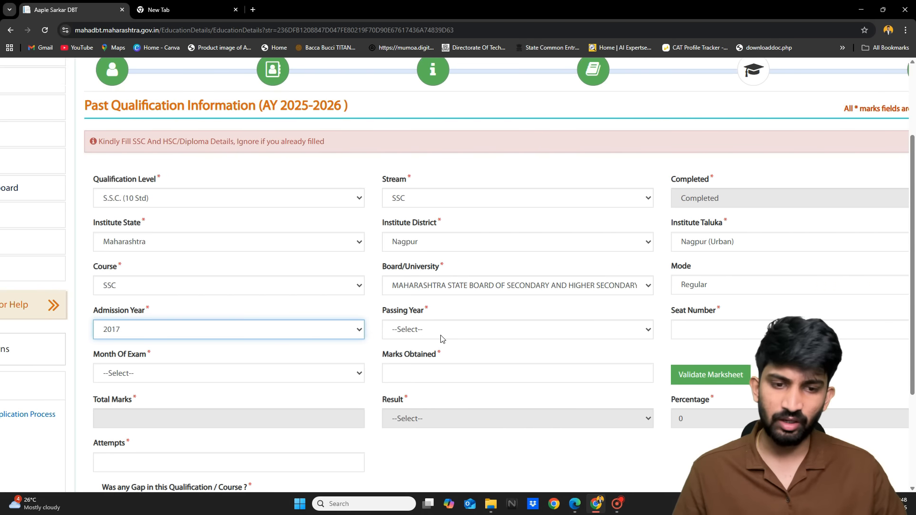
{"action": "left_click", "coordinate": [441, 336]}
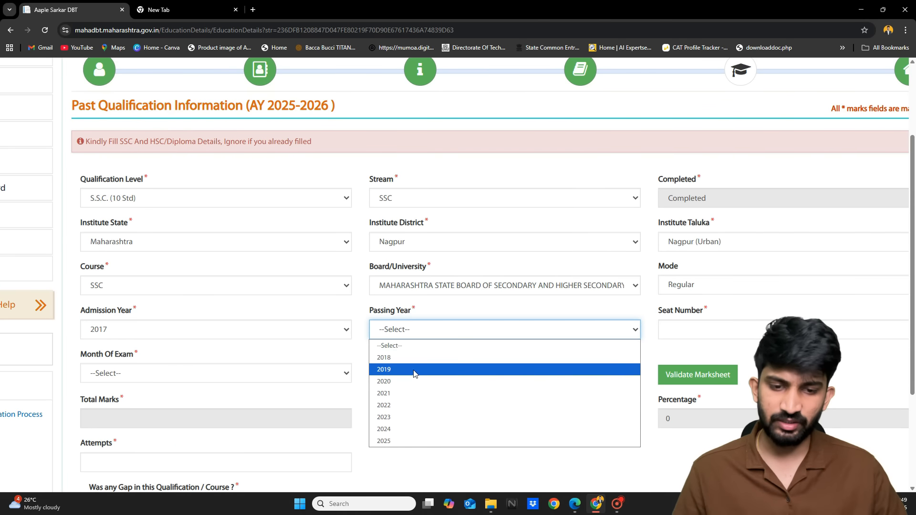
{"action": "left_click", "coordinate": [394, 358]}
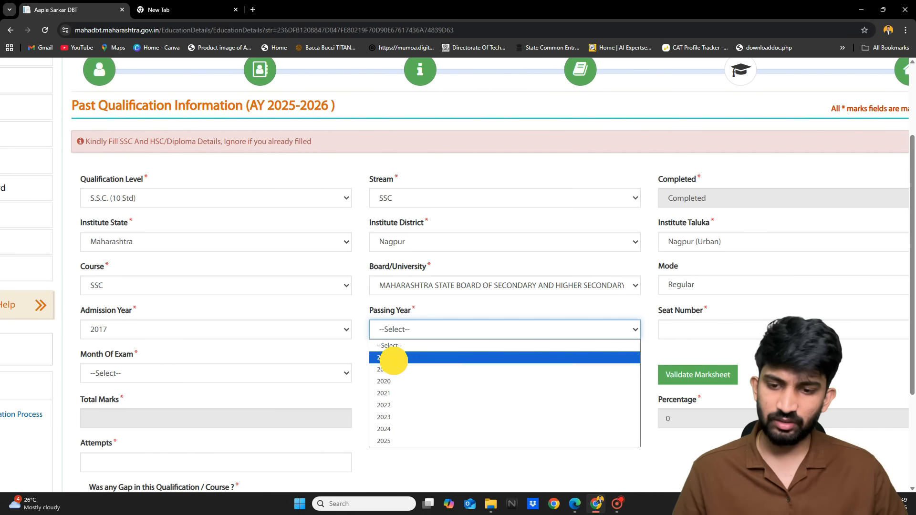
{"action": "left_click", "coordinate": [747, 331]}
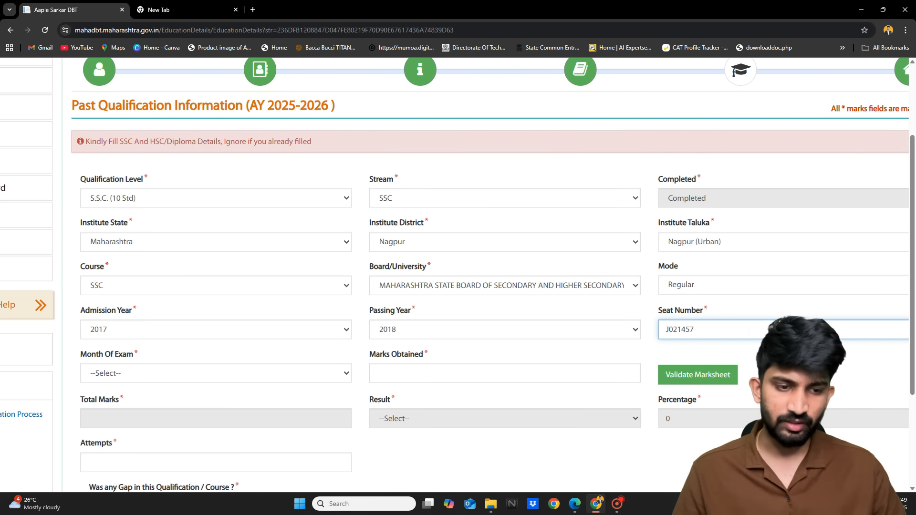
{"action": "left_click", "coordinate": [246, 375]}
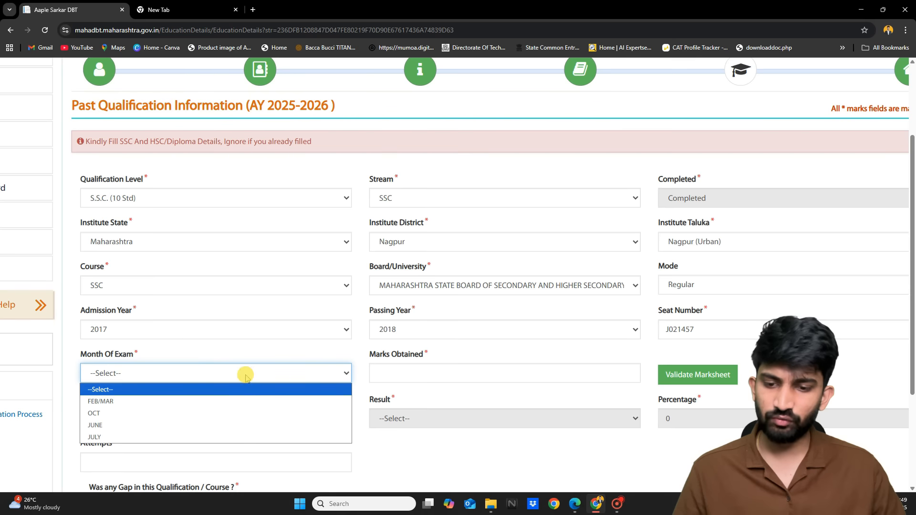
{"action": "left_click", "coordinate": [179, 403]}
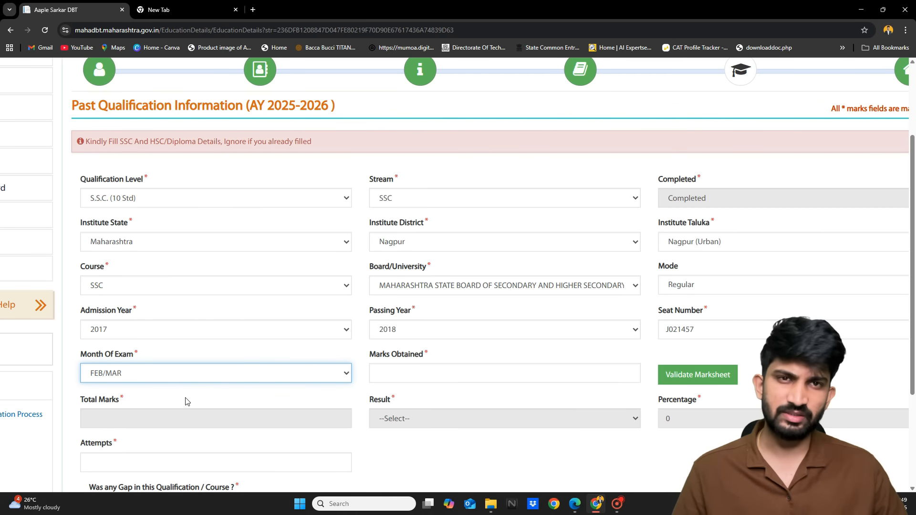
{"action": "left_click", "coordinate": [417, 377]}
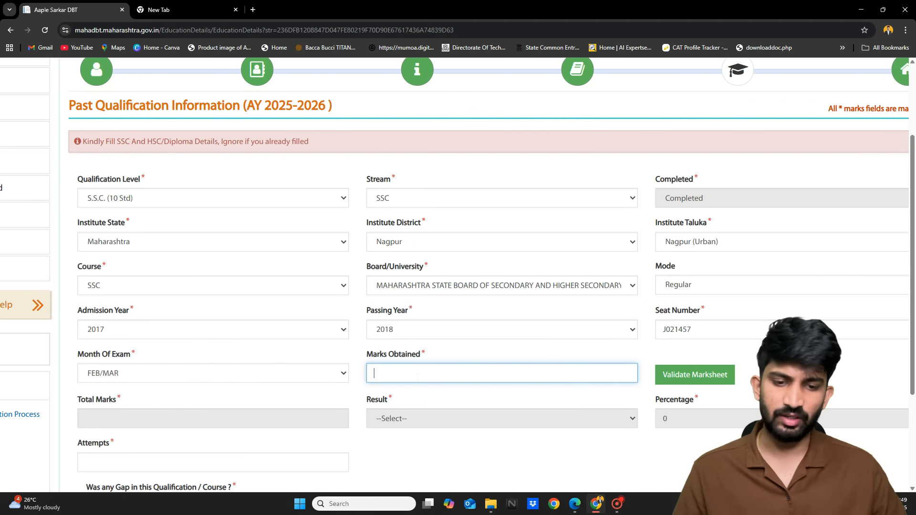
{"action": "type", "text": "454"}
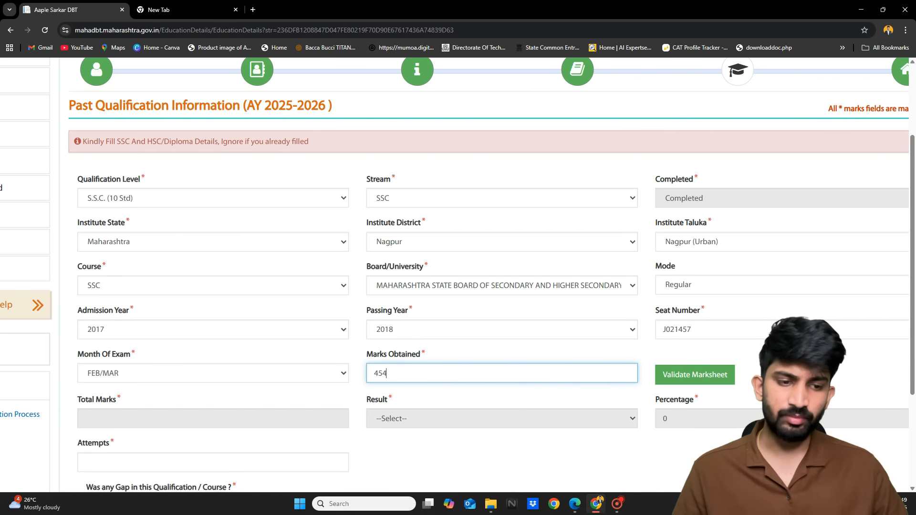
Validate the marksheet, then enter total marks 500, result Passed and 1 attempt
{"action": "left_click", "coordinate": [689, 376]}
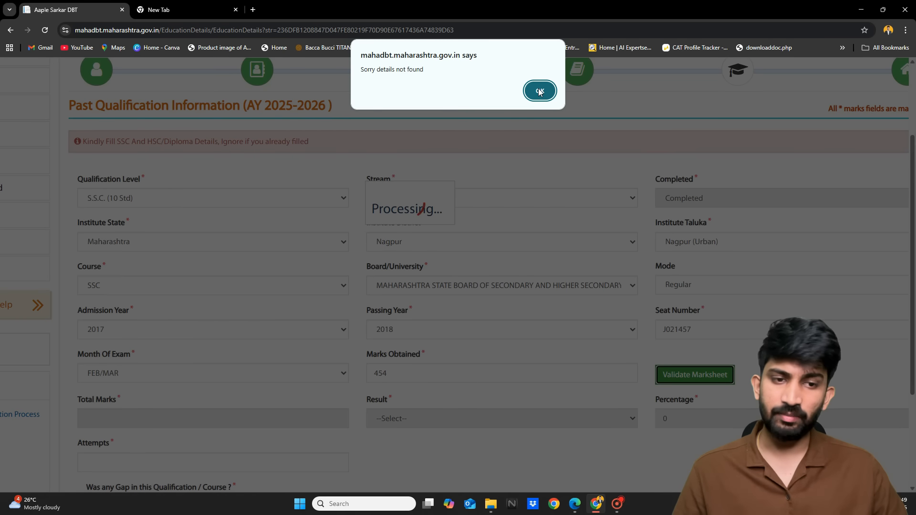
{"action": "left_click", "coordinate": [539, 92]}
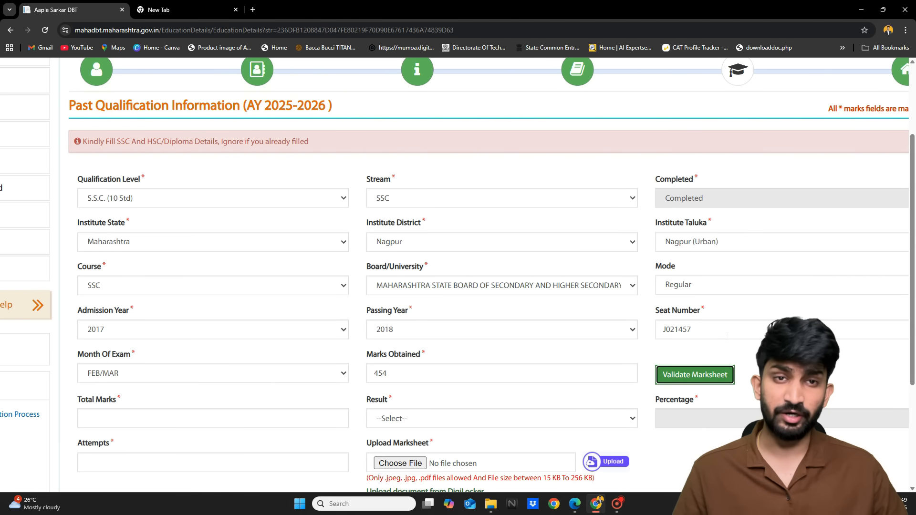
{"action": "scroll", "coordinate": [696, 345], "scroll_direction": "down", "scroll_amount": 1}
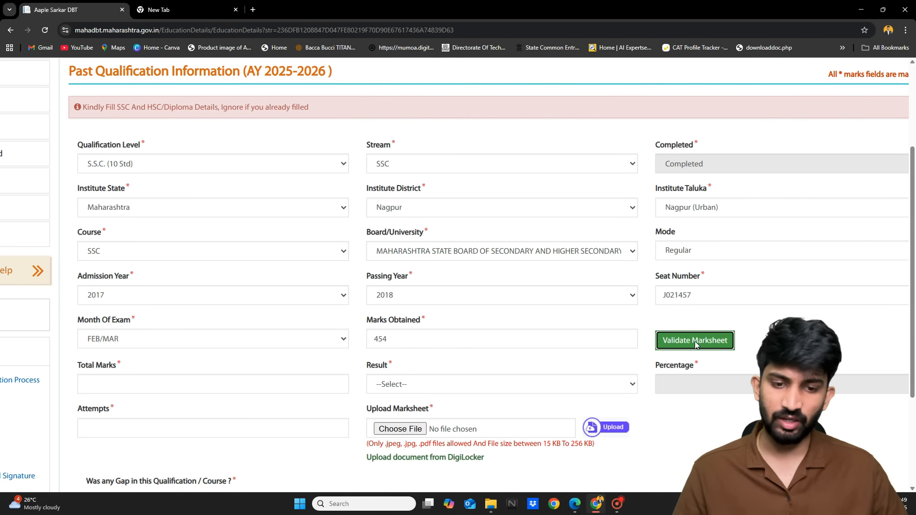
{"action": "left_click", "coordinate": [252, 384]}
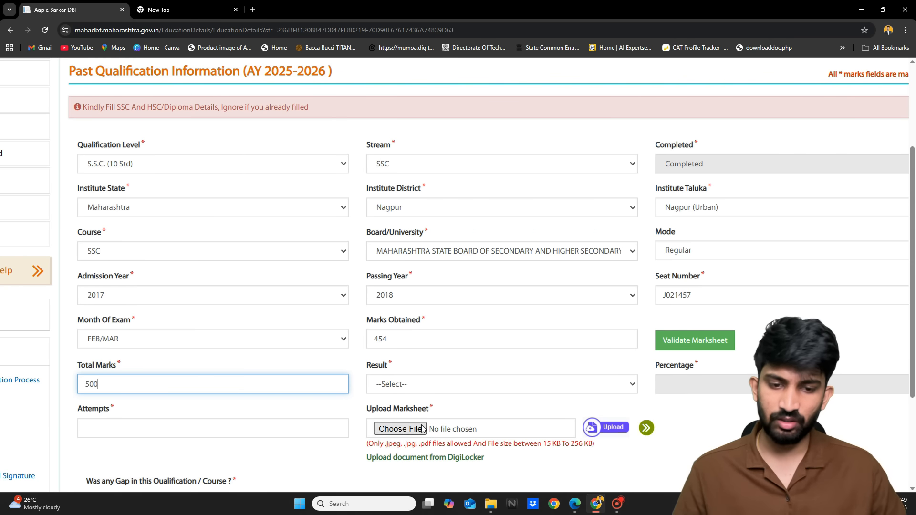
{"action": "left_click", "coordinate": [418, 385]}
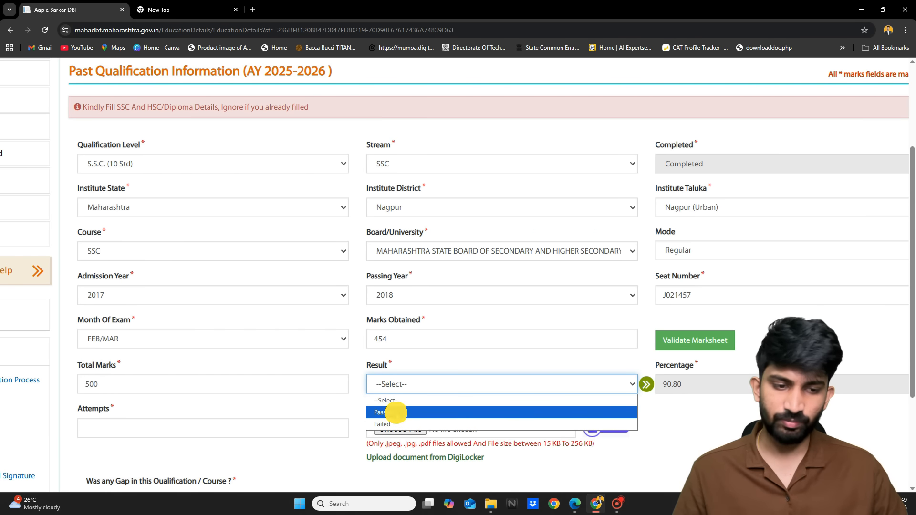
{"action": "left_click", "coordinate": [397, 413]}
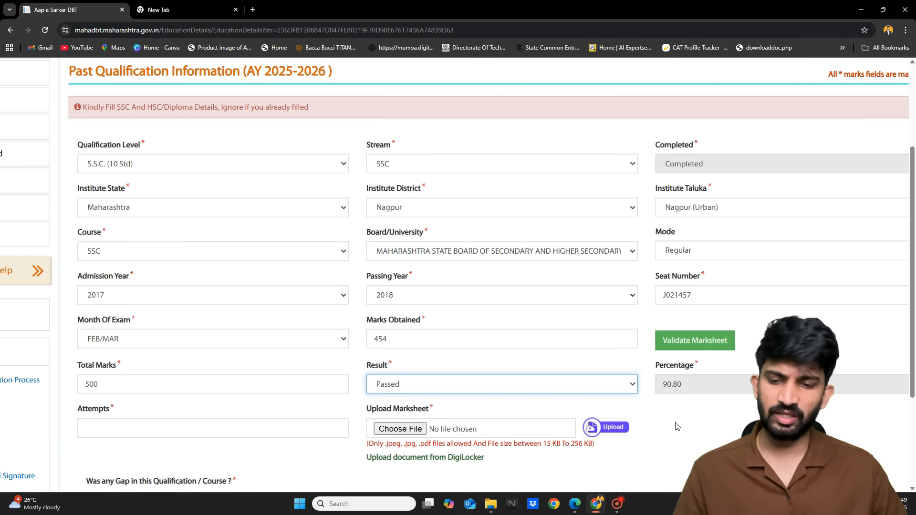
{"action": "scroll", "coordinate": [676, 426], "scroll_direction": "down", "scroll_amount": 1}
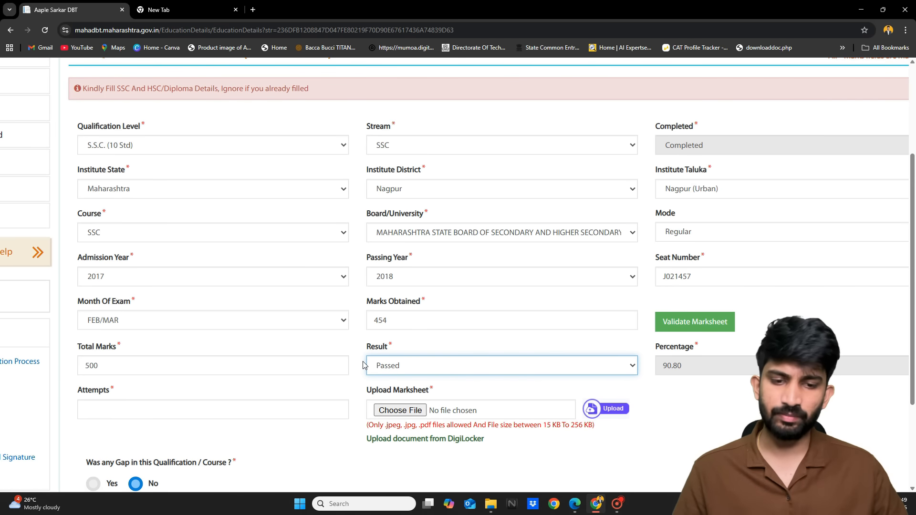
{"action": "scroll", "coordinate": [365, 366], "scroll_direction": "down", "scroll_amount": 1}
{"action": "left_click", "coordinate": [195, 401]}
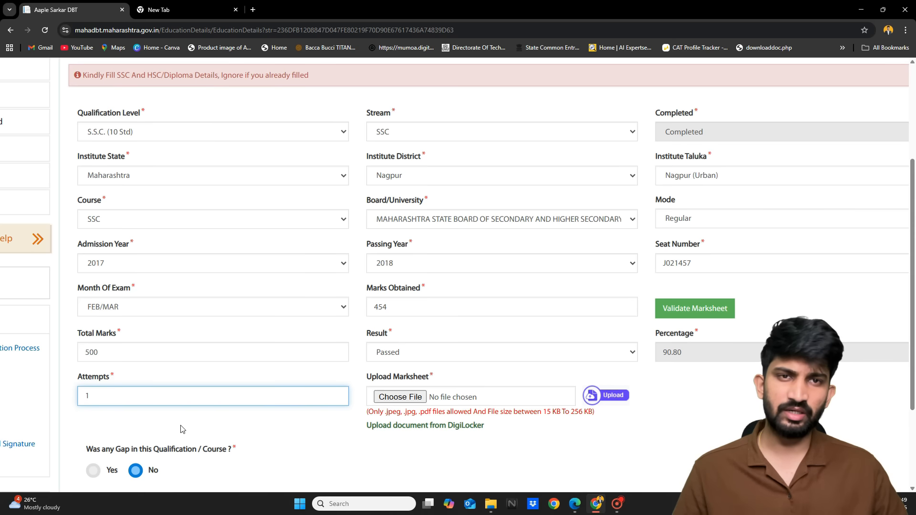
Attach doc.pdf as the marksheet and save the SSC qualification
{"action": "left_click", "coordinate": [409, 397]}
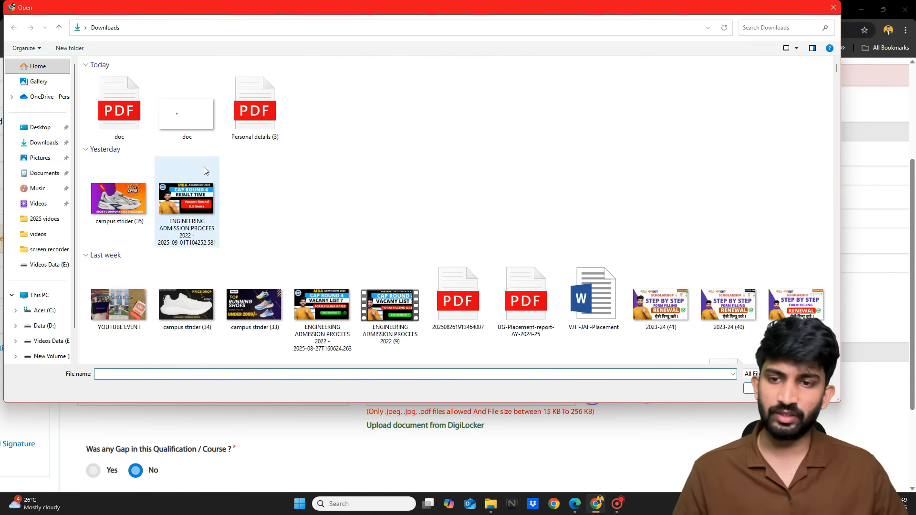
{"action": "double_click", "coordinate": [114, 95]}
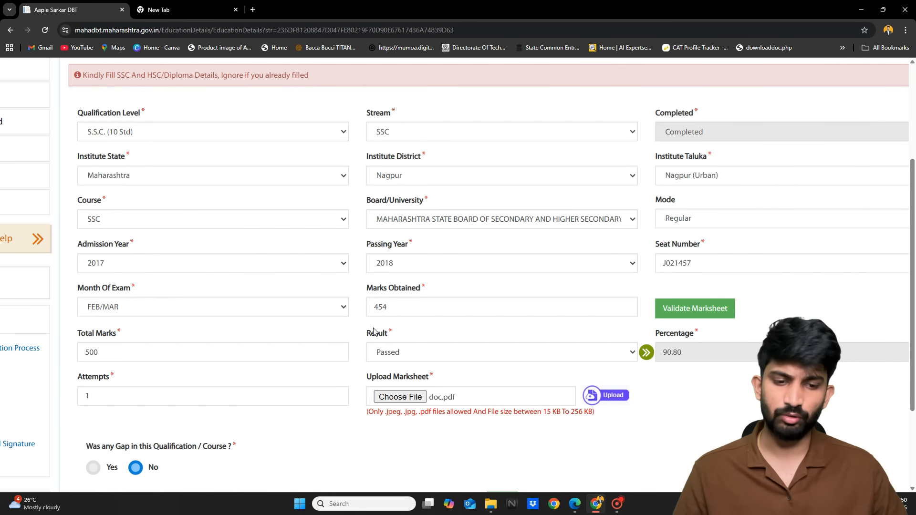
{"action": "scroll", "coordinate": [374, 332], "scroll_direction": "down", "scroll_amount": 1}
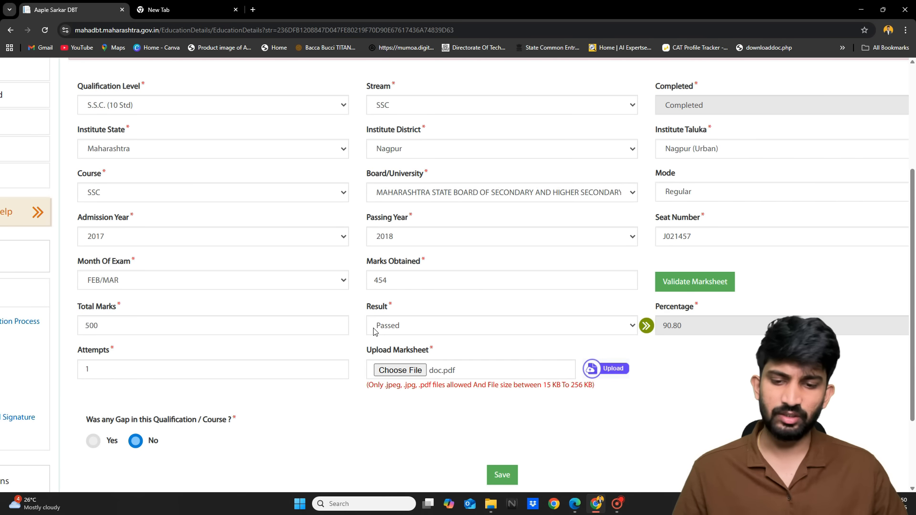
{"action": "scroll", "coordinate": [374, 331], "scroll_direction": "down", "scroll_amount": 1}
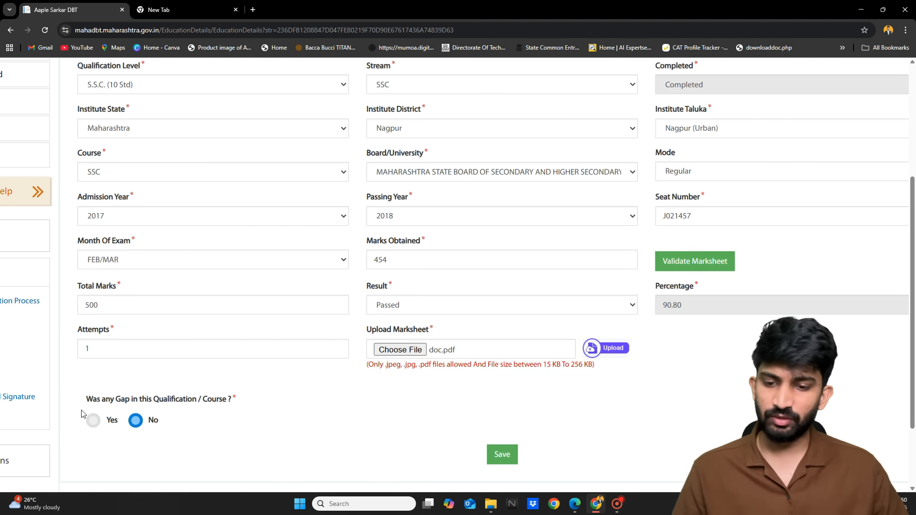
{"action": "scroll", "coordinate": [84, 409], "scroll_direction": "up", "scroll_amount": 2}
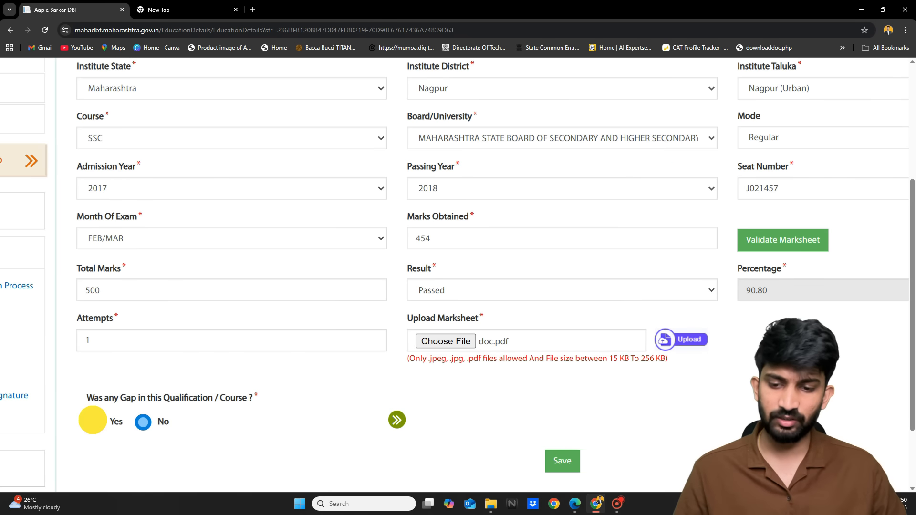
{"action": "scroll", "coordinate": [227, 419], "scroll_direction": "down", "scroll_amount": 3}
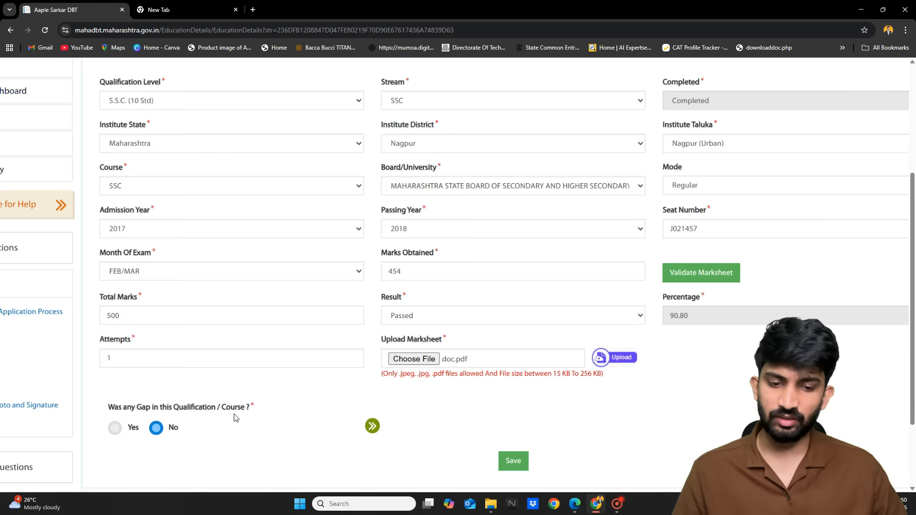
{"action": "scroll", "coordinate": [486, 426], "scroll_direction": "up", "scroll_amount": 5}
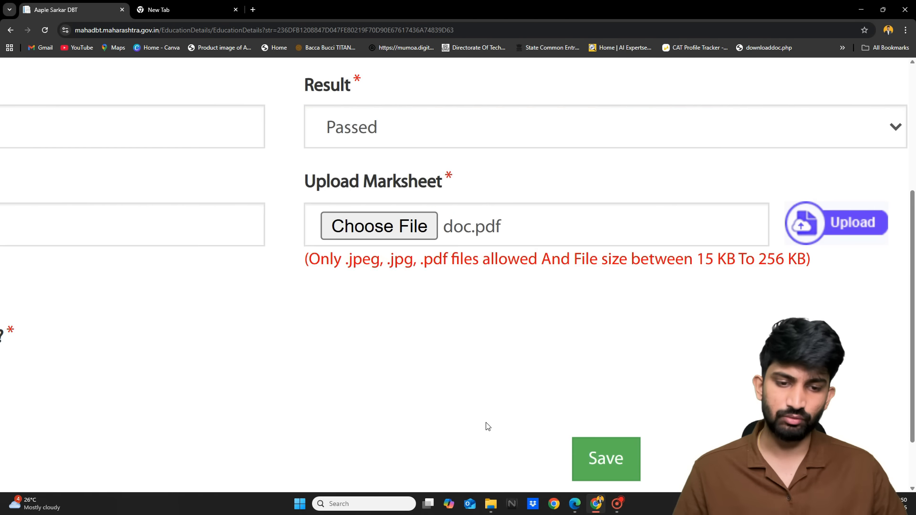
{"action": "left_click", "coordinate": [530, 439]}
{"action": "scroll", "coordinate": [539, 410], "scroll_direction": "down", "scroll_amount": 5}
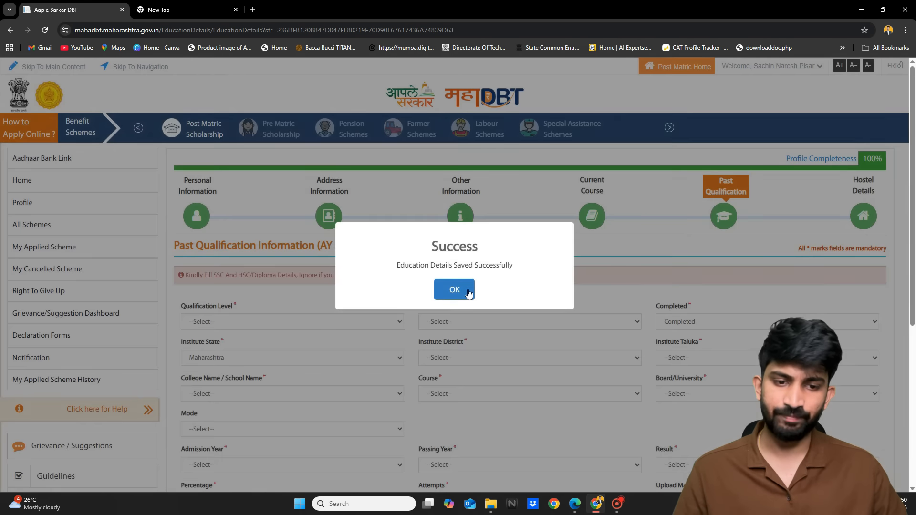
{"action": "left_click", "coordinate": [467, 289]}
Start an H.S.C. (12 Std) qualification entry with Science stream
{"action": "scroll", "coordinate": [468, 293], "scroll_direction": "down", "scroll_amount": 5}
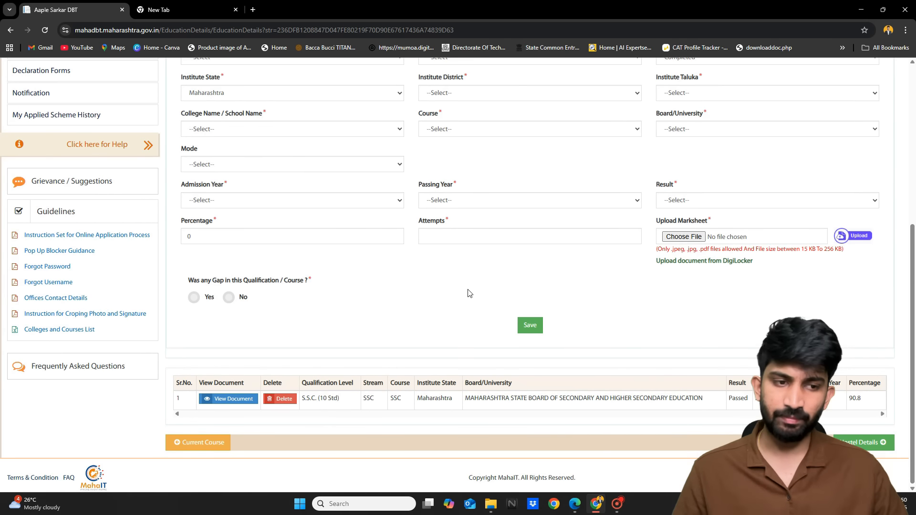
{"action": "scroll", "coordinate": [321, 399], "scroll_direction": "up", "scroll_amount": 5}
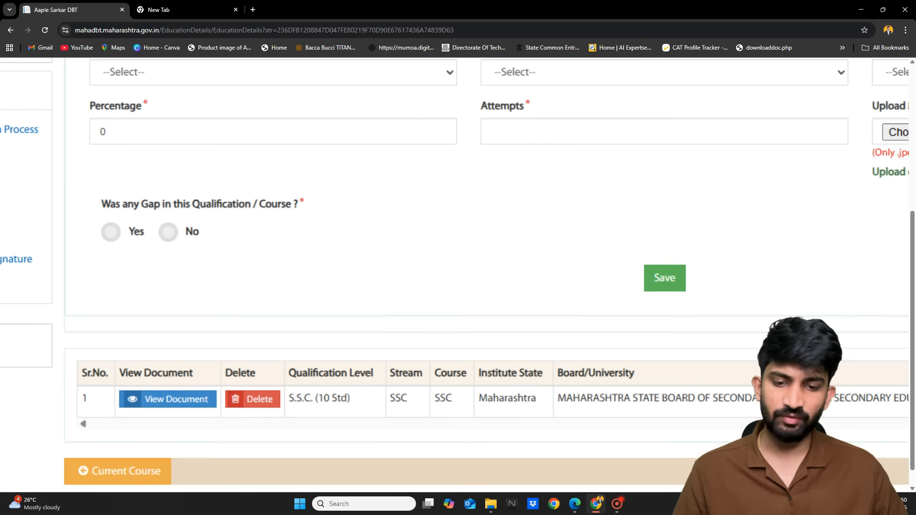
{"action": "scroll", "coordinate": [321, 398], "scroll_direction": "down", "scroll_amount": 5}
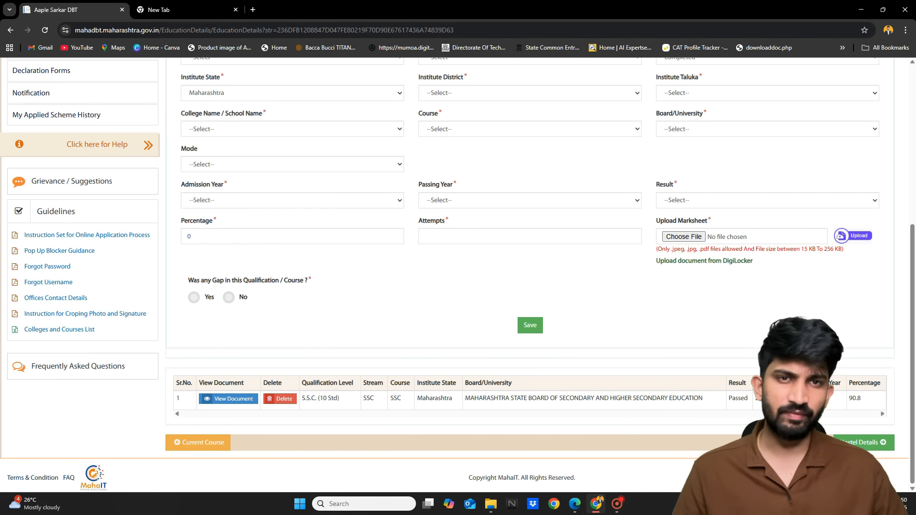
{"action": "scroll", "coordinate": [290, 296], "scroll_direction": "up", "scroll_amount": 8}
{"action": "scroll", "coordinate": [290, 296], "scroll_direction": "up", "scroll_amount": 5}
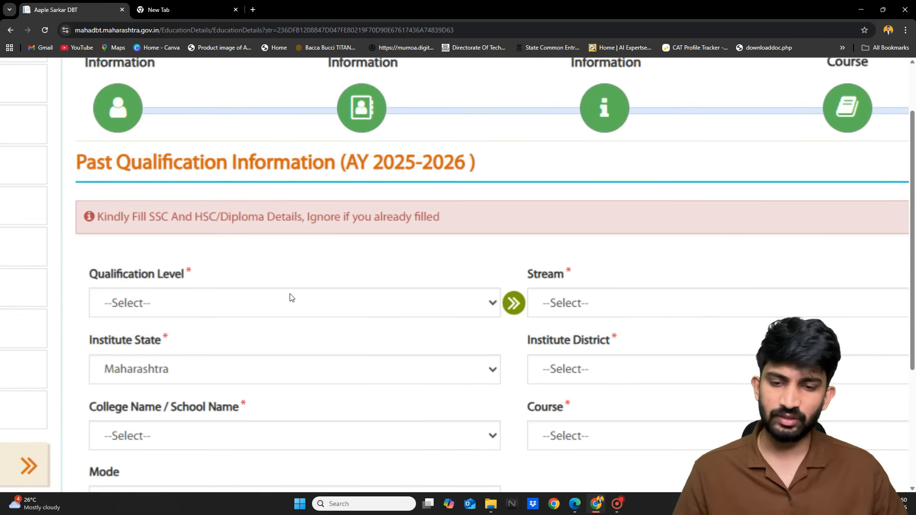
{"action": "left_click", "coordinate": [290, 296]}
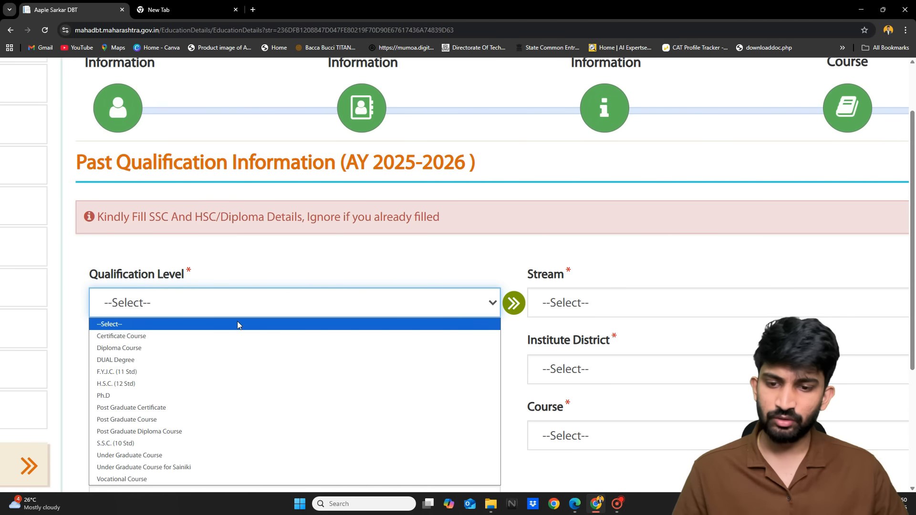
{"action": "left_click", "coordinate": [140, 389]}
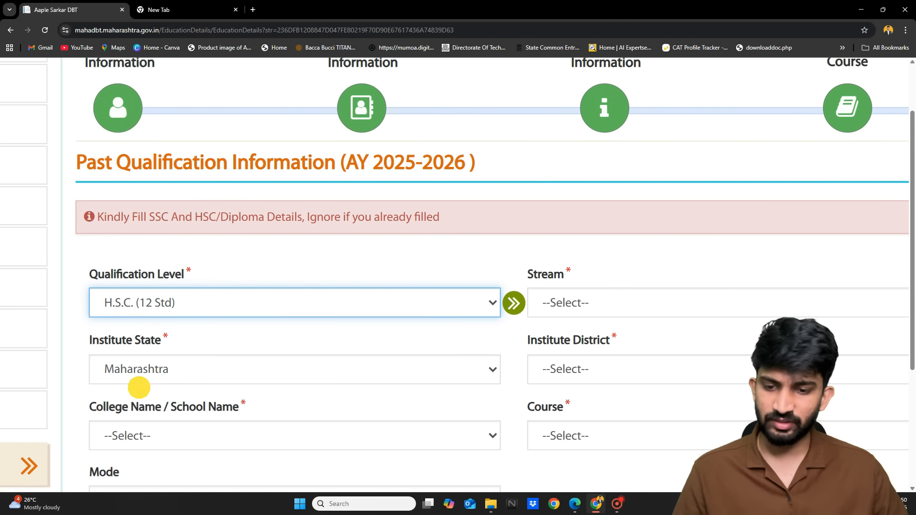
{"action": "scroll", "coordinate": [276, 364], "scroll_direction": "down", "scroll_amount": 3}
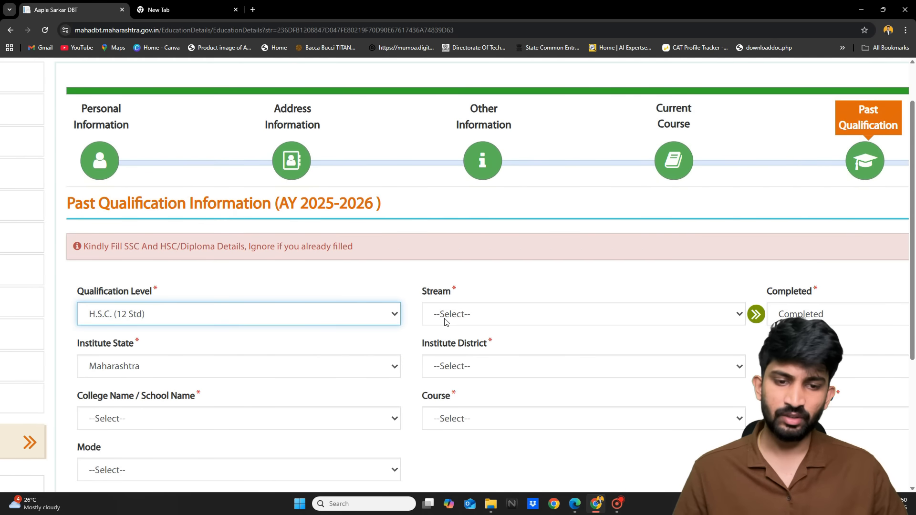
{"action": "left_click", "coordinate": [446, 315]}
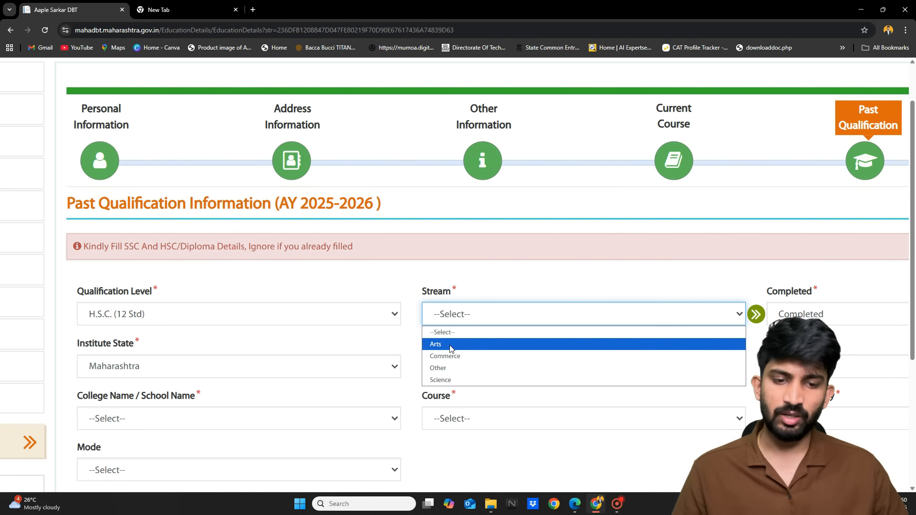
{"action": "left_click", "coordinate": [453, 380]}
Set the institute district to Nagpur and taluka to Nagpur (Urban)
{"action": "scroll", "coordinate": [452, 381], "scroll_direction": "down", "scroll_amount": 2}
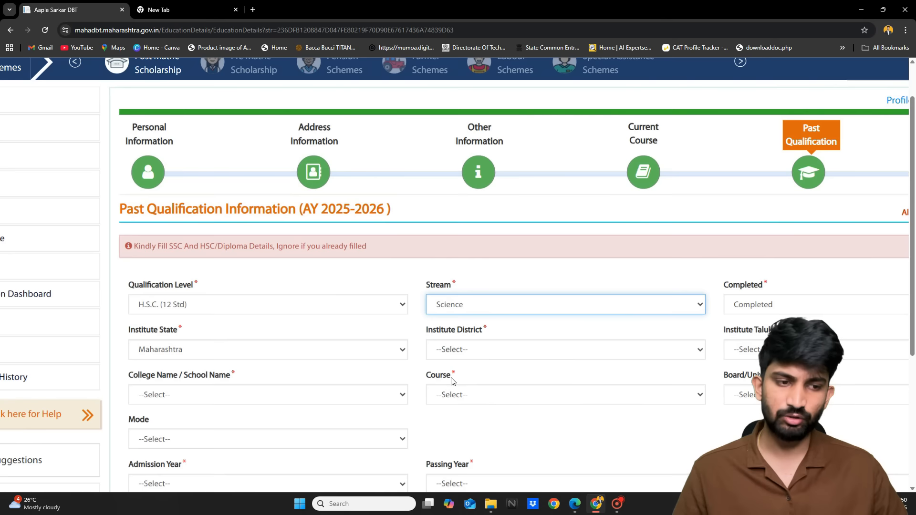
{"action": "scroll", "coordinate": [552, 320], "scroll_direction": "down", "scroll_amount": 1}
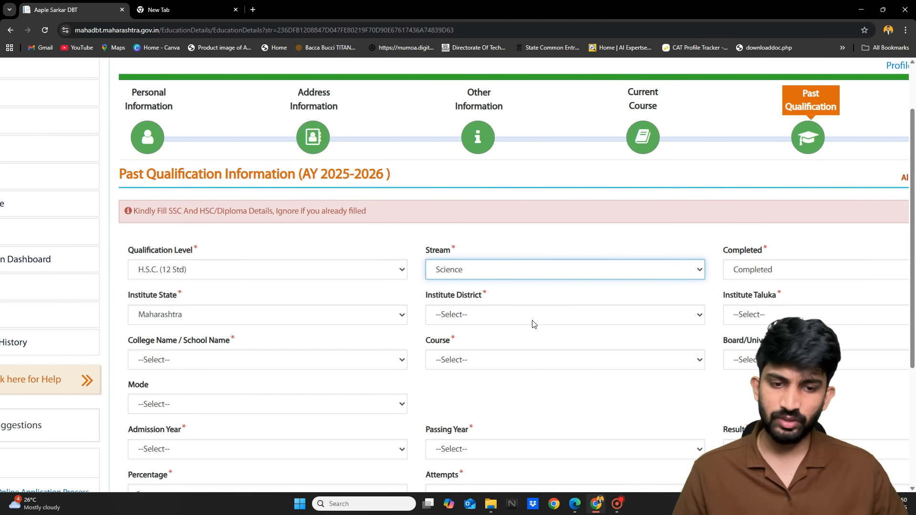
{"action": "left_click", "coordinate": [506, 314]}
{"action": "key", "text": "n"}
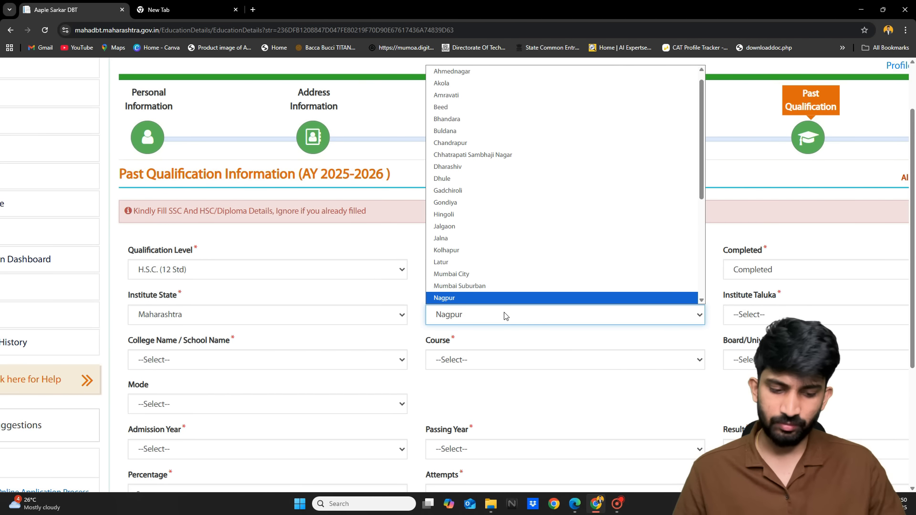
{"action": "key", "text": "Return"}
{"action": "left_click", "coordinate": [763, 316]}
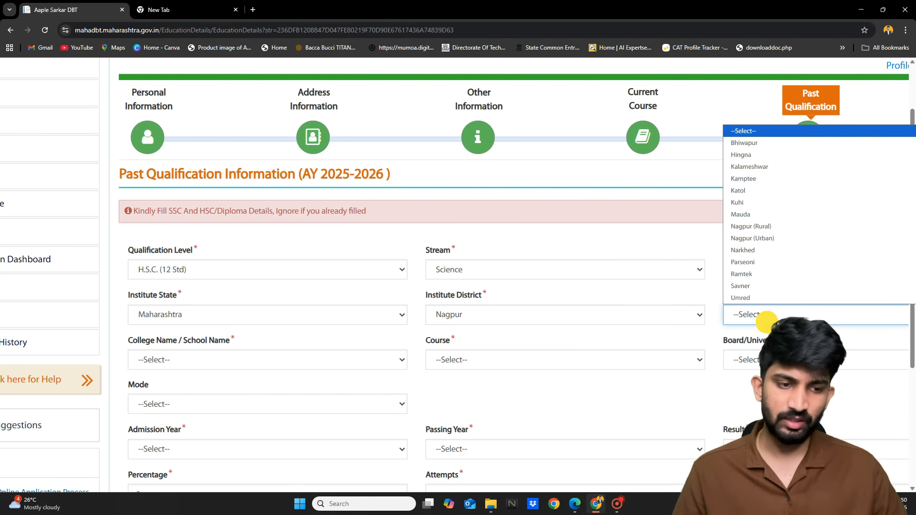
{"action": "left_click", "coordinate": [757, 238]}
{"action": "left_click", "coordinate": [284, 364]}
{"action": "type", "text": "pre"}
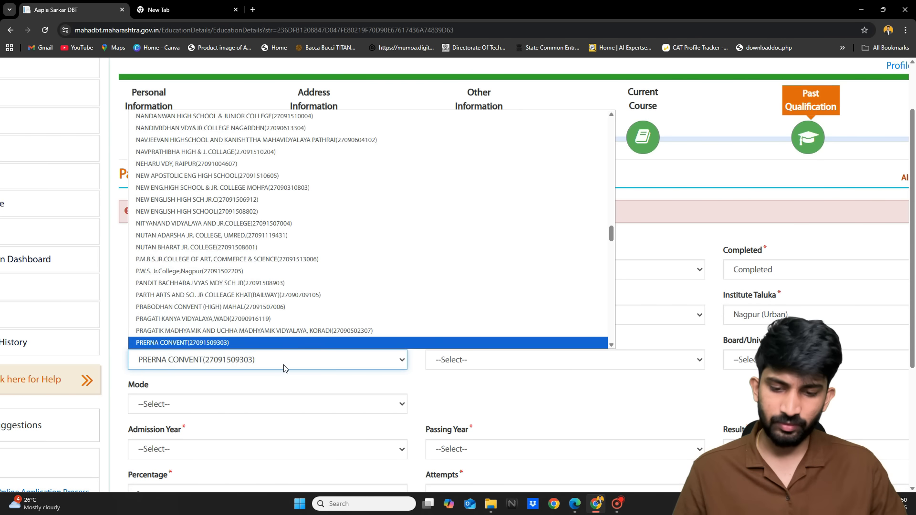
{"action": "left_click", "coordinate": [204, 343]}
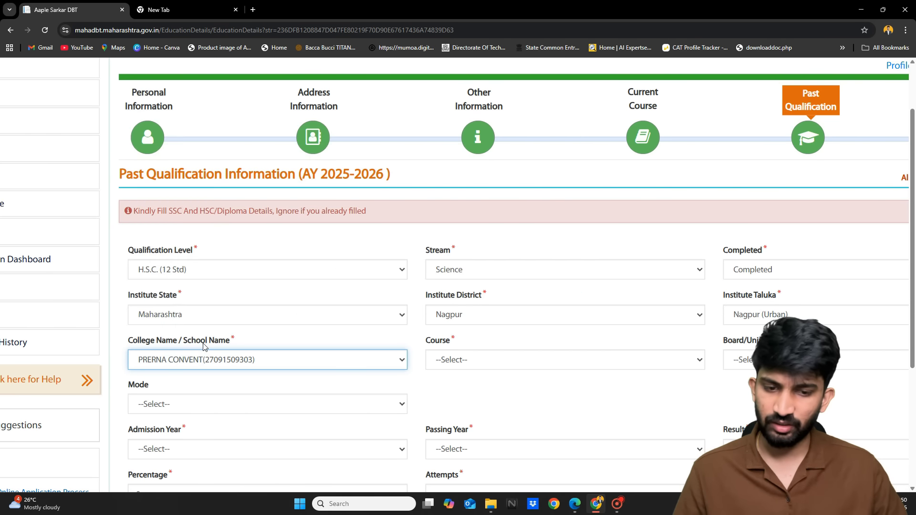
{"action": "scroll", "coordinate": [386, 374], "scroll_direction": "down", "scroll_amount": 1}
{"action": "scroll", "coordinate": [386, 374], "scroll_direction": "down", "scroll_amount": 1}
Choose 12th Science (UnAided) as the course under the Maharashtra State Board
{"action": "left_click", "coordinate": [525, 308]}
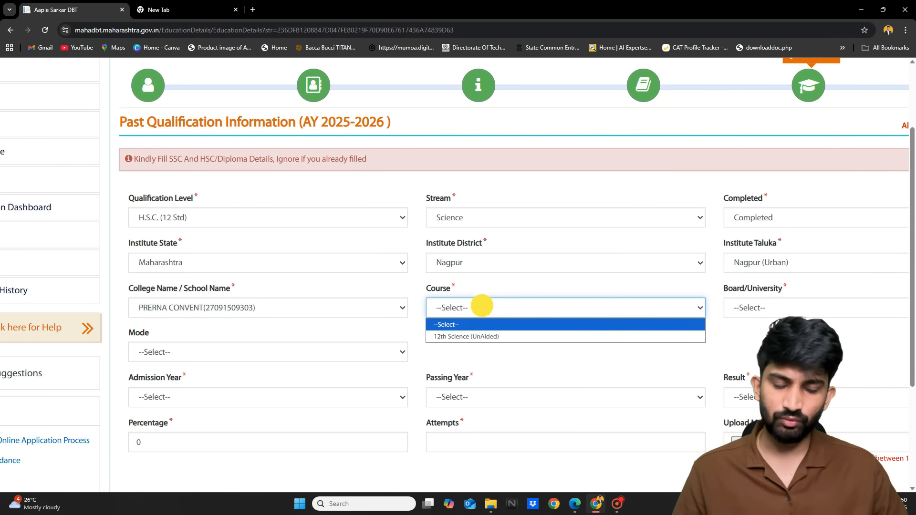
{"action": "left_click", "coordinate": [466, 337]}
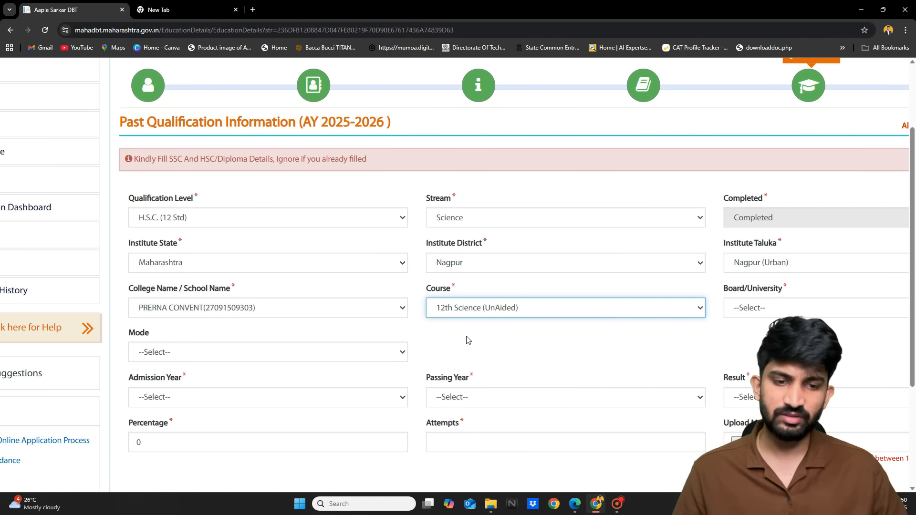
{"action": "scroll", "coordinate": [735, 334], "scroll_direction": "down", "scroll_amount": 1}
{"action": "scroll", "coordinate": [734, 334], "scroll_direction": "right", "scroll_amount": 1}
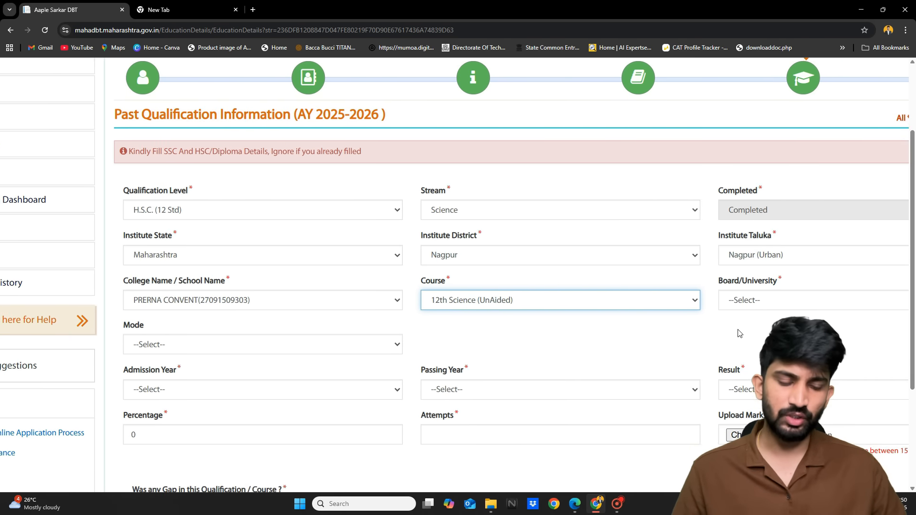
{"action": "left_click", "coordinate": [726, 283]}
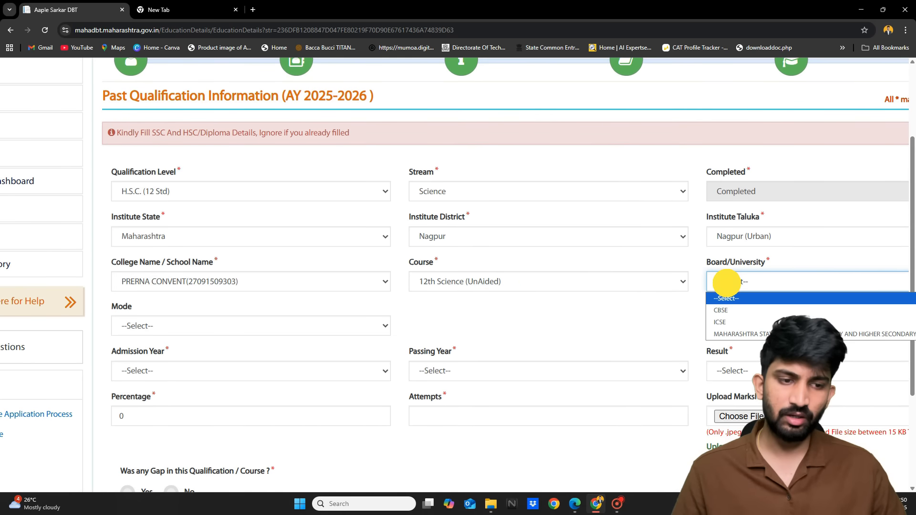
{"action": "left_click", "coordinate": [746, 334]}
{"action": "scroll", "coordinate": [405, 301], "scroll_direction": "down", "scroll_amount": 1}
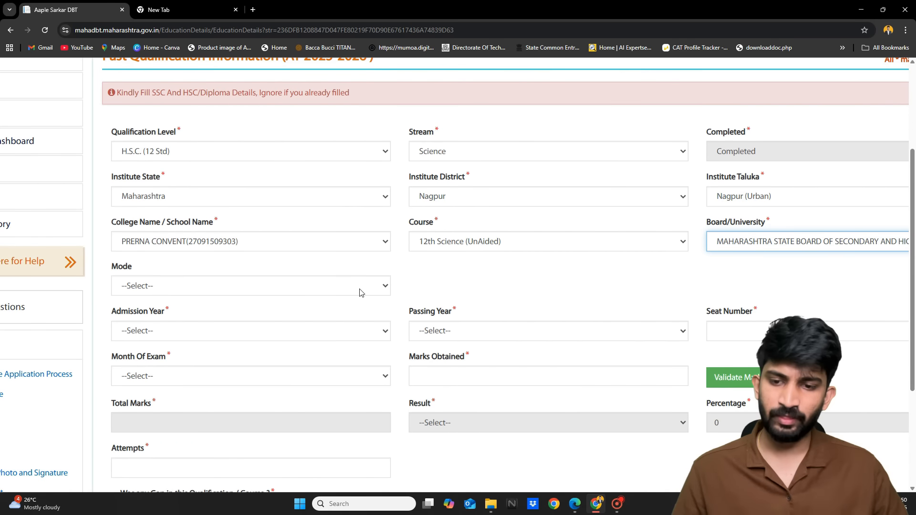
Set mode Regular, admission year 2019 and passing year 2020
{"action": "left_click", "coordinate": [350, 287]}
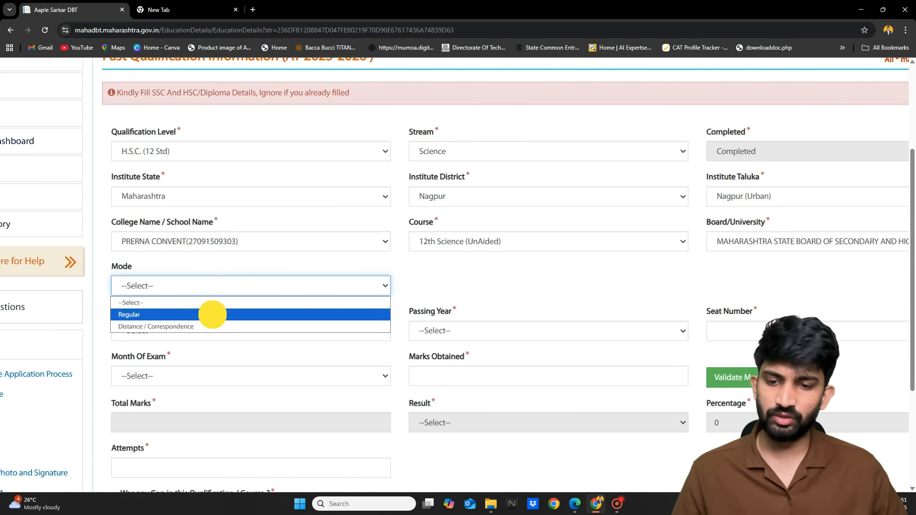
{"action": "left_click", "coordinate": [211, 311]}
{"action": "left_click", "coordinate": [273, 342]}
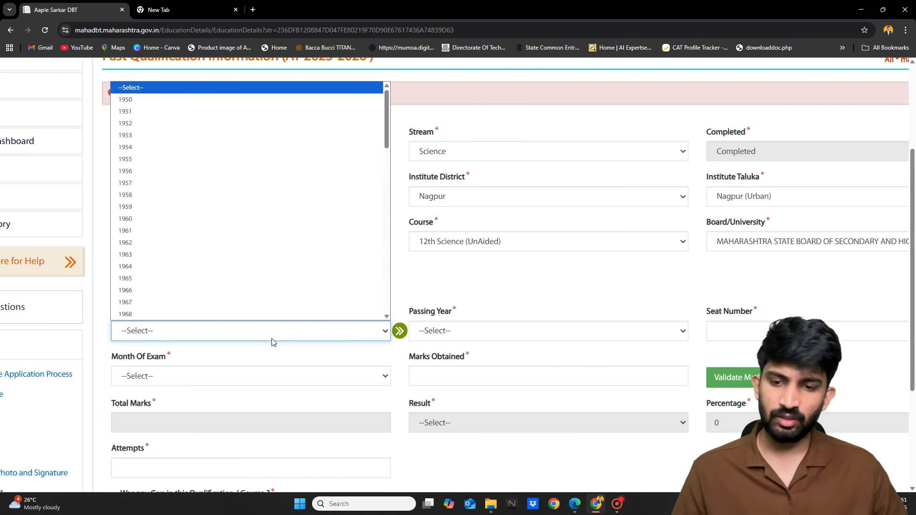
{"action": "scroll", "coordinate": [261, 276], "scroll_direction": "down", "scroll_amount": 13}
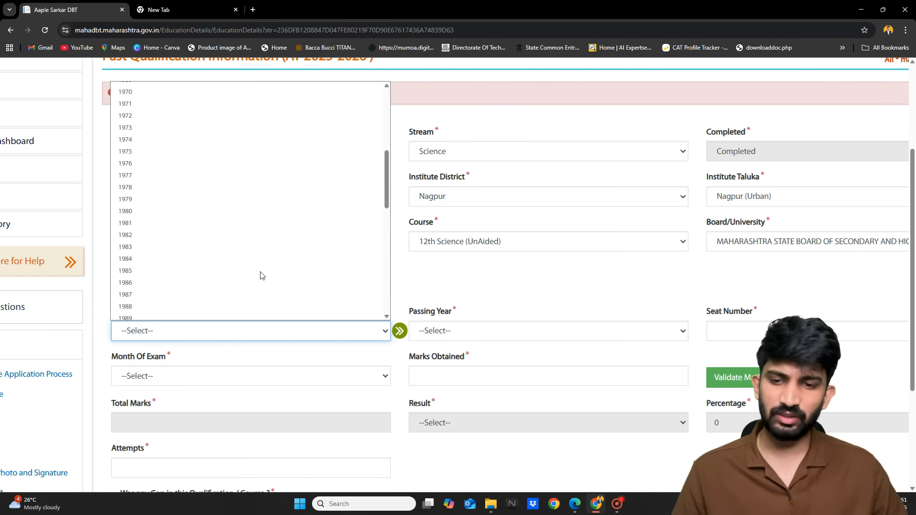
{"action": "scroll", "coordinate": [262, 276], "scroll_direction": "down", "scroll_amount": 1}
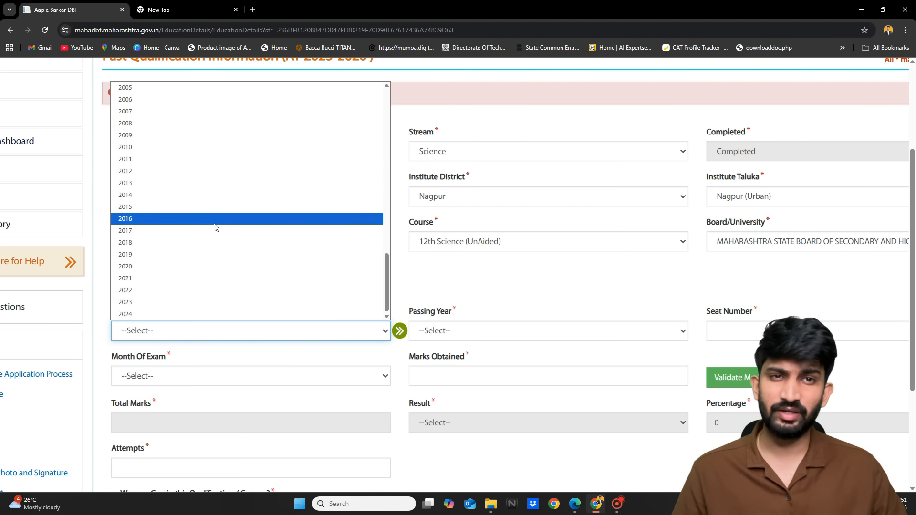
{"action": "left_click", "coordinate": [143, 259]}
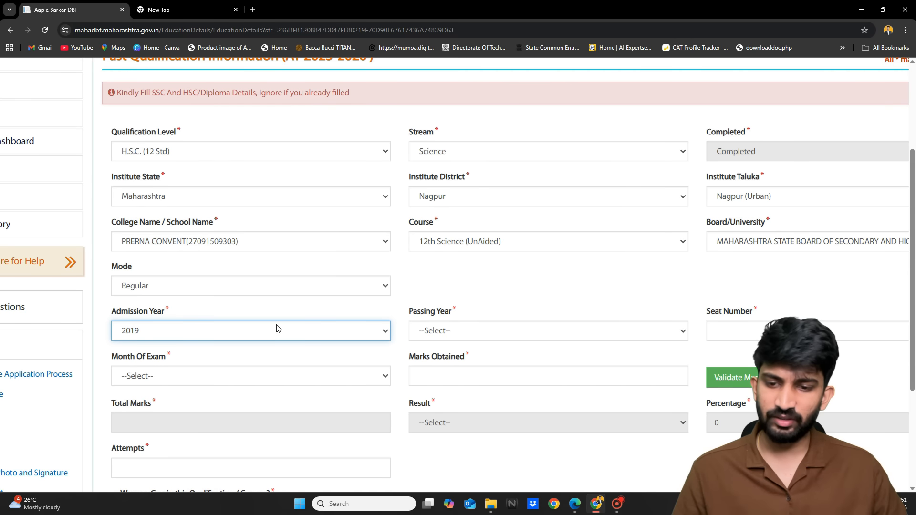
{"action": "scroll", "coordinate": [370, 362], "scroll_direction": "down", "scroll_amount": 1}
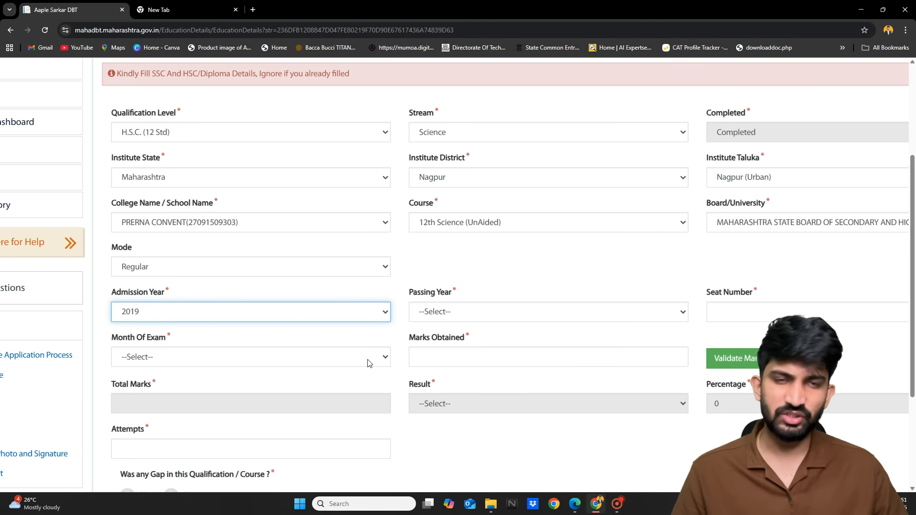
{"action": "left_click", "coordinate": [477, 311]}
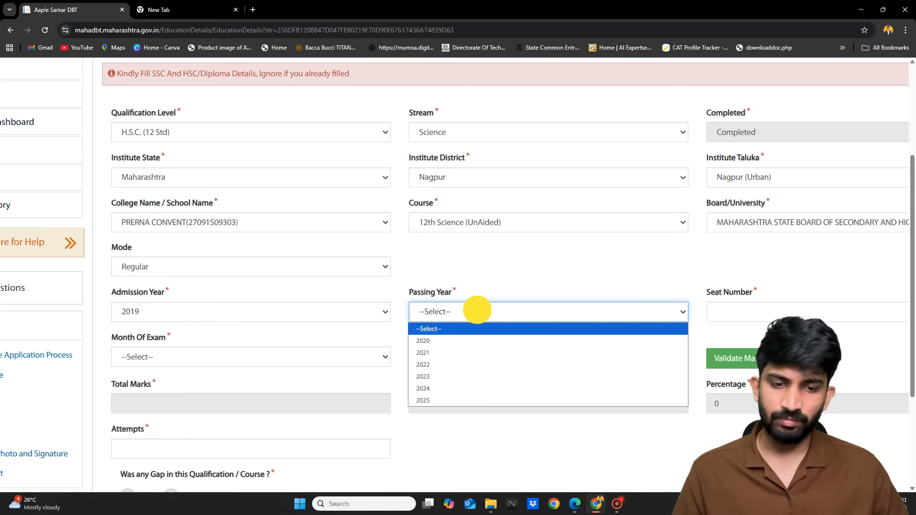
{"action": "left_click", "coordinate": [428, 342]}
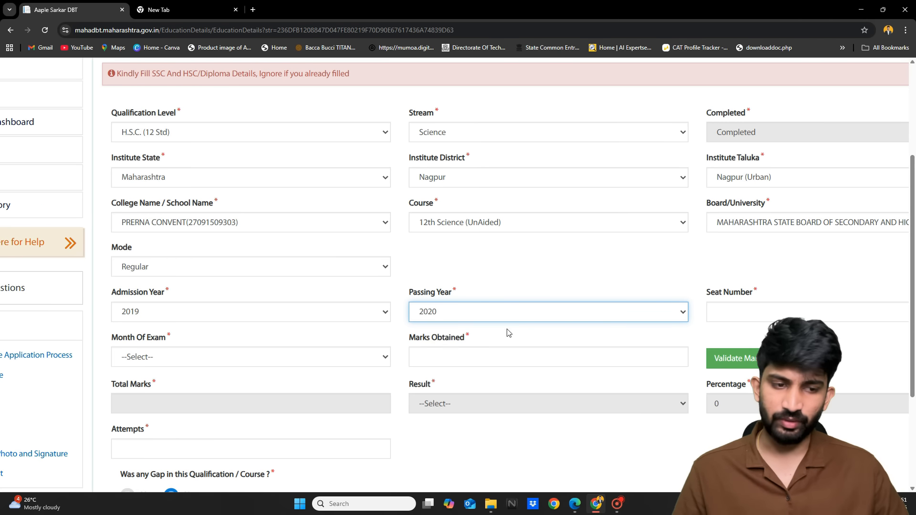
{"action": "scroll", "coordinate": [507, 333], "scroll_direction": "right", "scroll_amount": 3}
{"action": "left_click", "coordinate": [699, 313]}
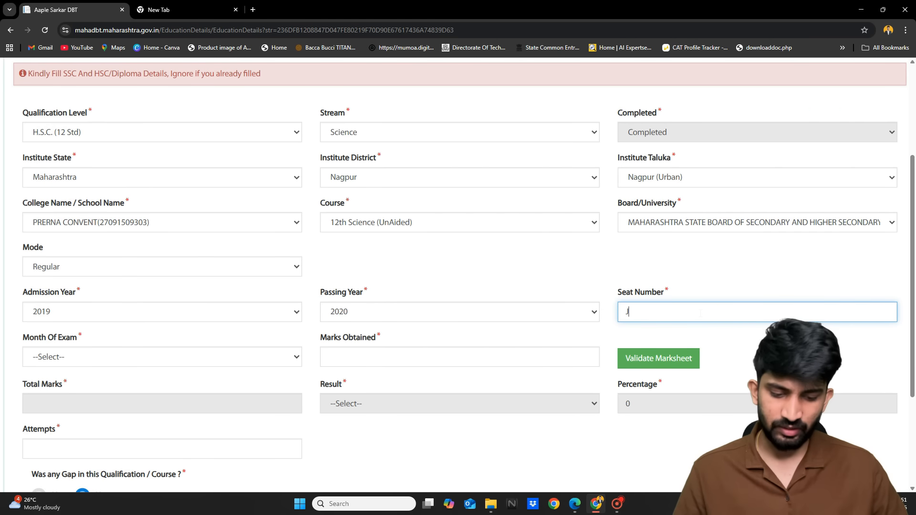
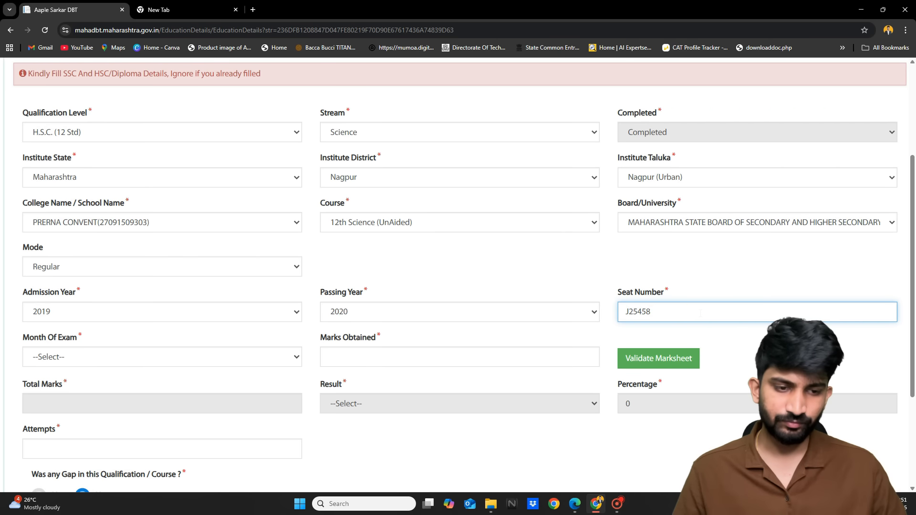
Enter the exam seat number and set the exam month to FEB/MAR
{"action": "scroll", "coordinate": [700, 313], "scroll_direction": "left", "scroll_amount": 1}
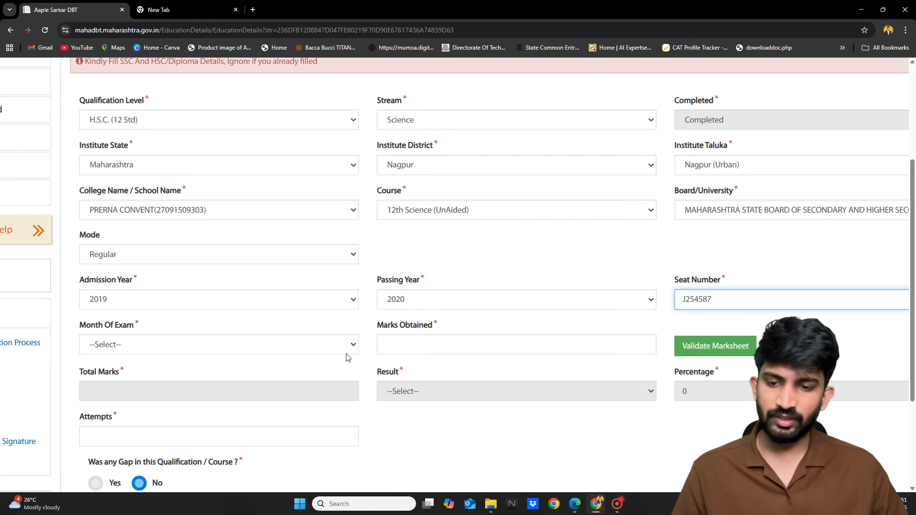
{"action": "scroll", "coordinate": [337, 358], "scroll_direction": "up", "scroll_amount": 1}
{"action": "left_click", "coordinate": [296, 344]}
{"action": "left_click", "coordinate": [151, 375]}
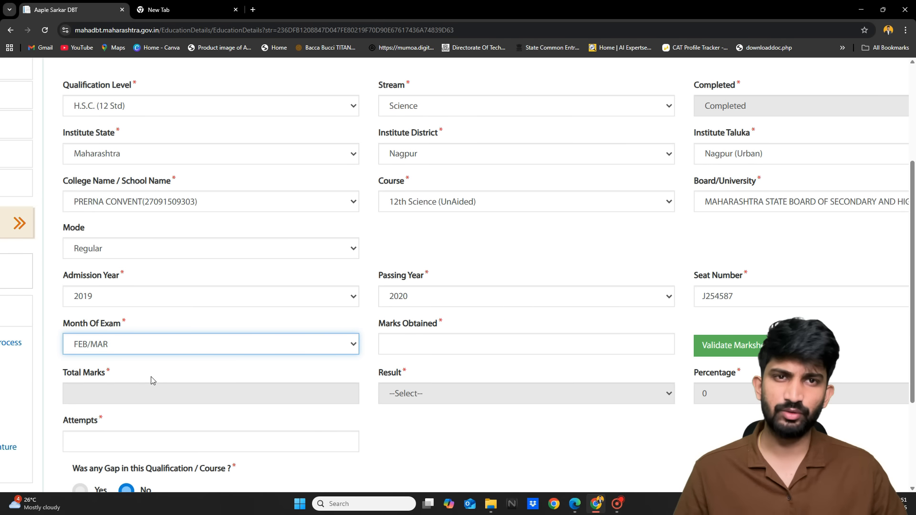
Enter 504 marks obtained and try marksheet validation, dismissing the details-not-found alert
{"action": "left_click", "coordinate": [397, 344]}
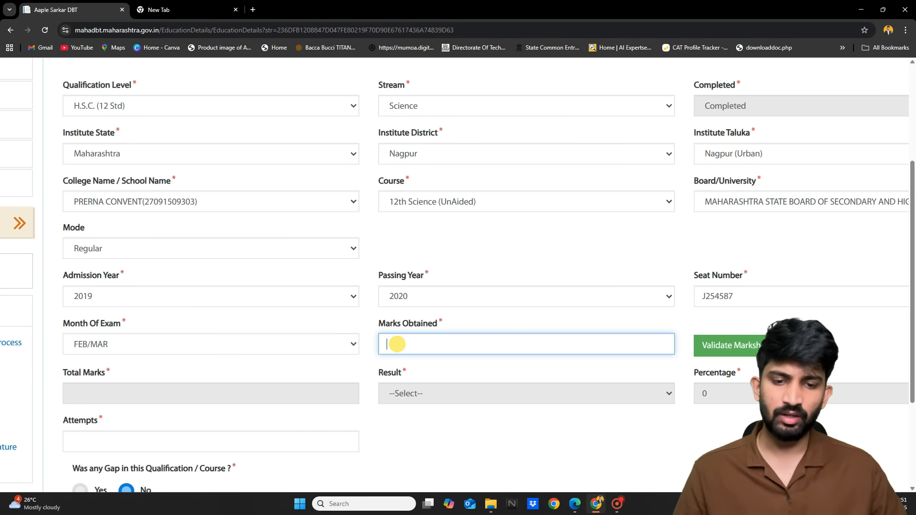
{"action": "key", "text": "BackSpace"}
{"action": "type", "text": "504"}
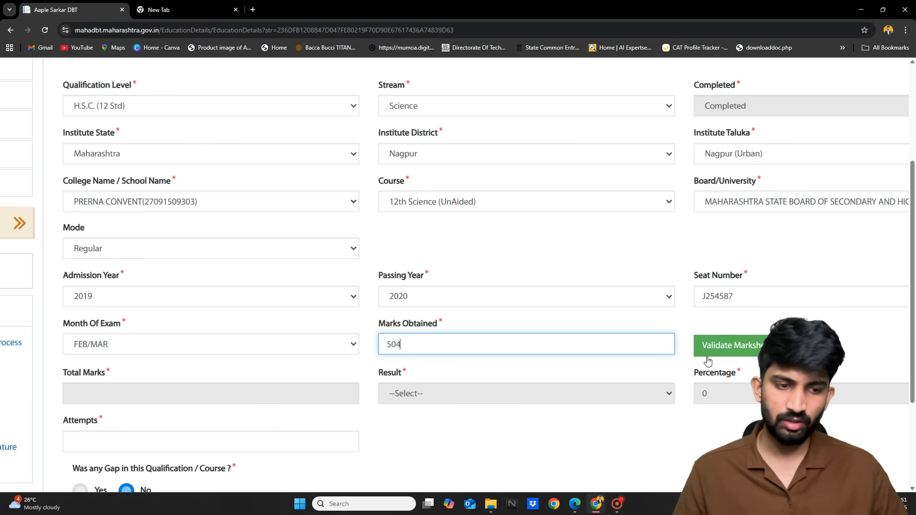
{"action": "left_click", "coordinate": [731, 337]}
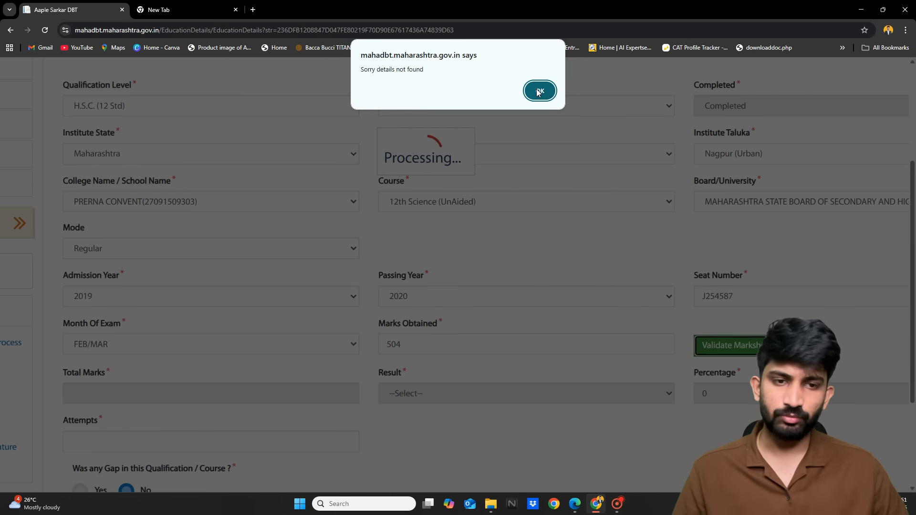
{"action": "left_click", "coordinate": [539, 91]}
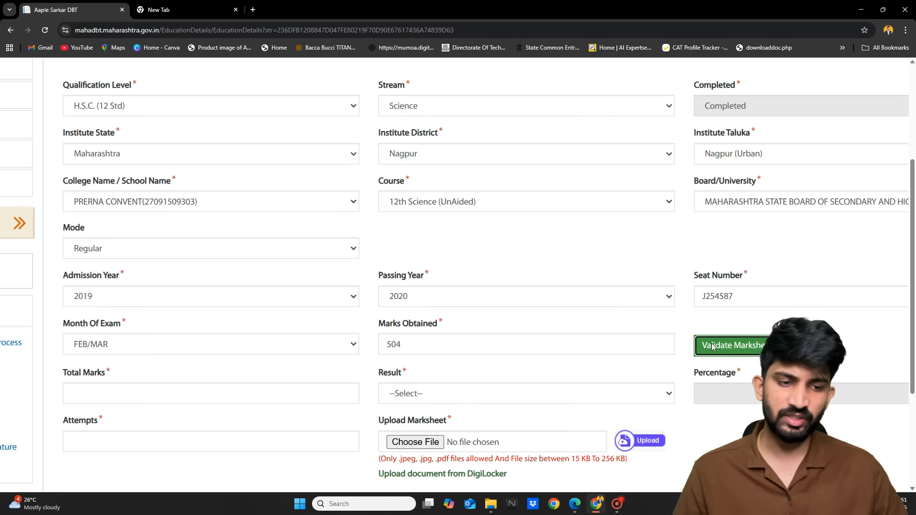
Enter total marks 650 and set the result to Passed
{"action": "scroll", "coordinate": [711, 344], "scroll_direction": "down", "scroll_amount": 1}
{"action": "left_click", "coordinate": [127, 359]}
{"action": "type", "text": "650"}
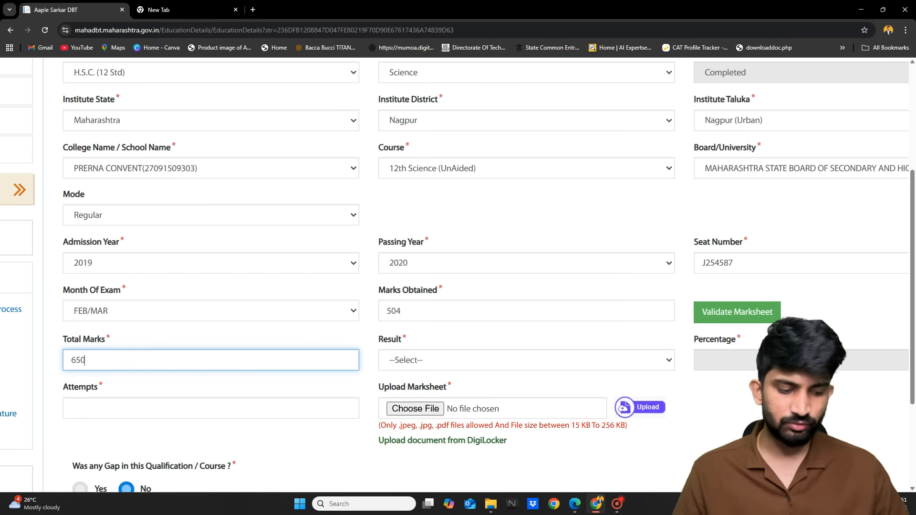
{"action": "left_click", "coordinate": [430, 368]}
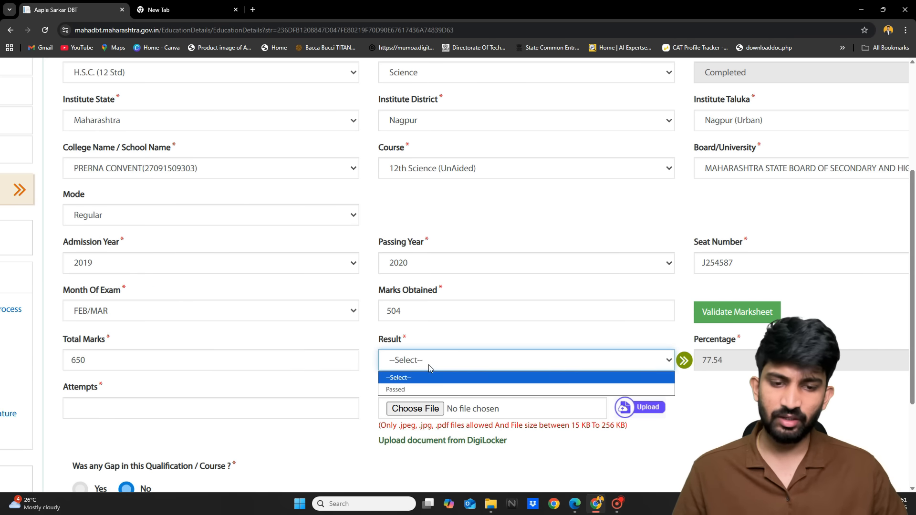
{"action": "left_click", "coordinate": [403, 389]}
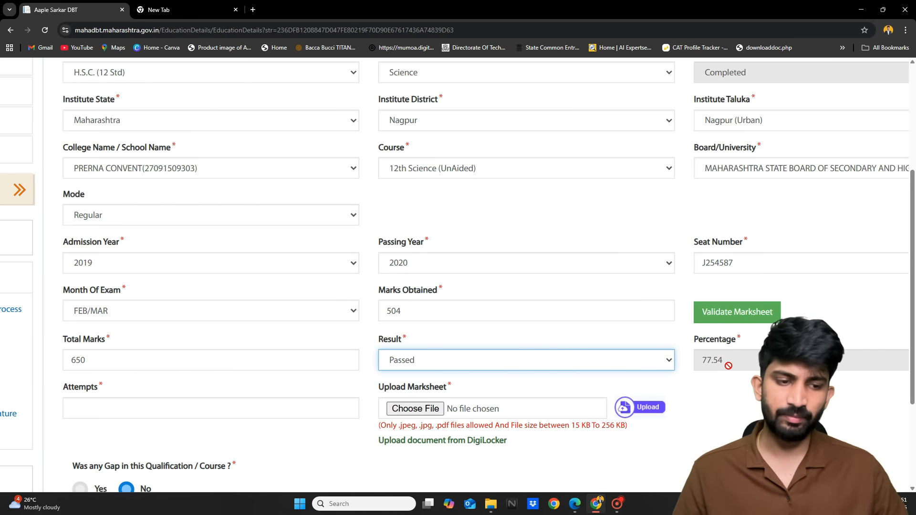
Record 1 attempt and attach doc.pdf from Downloads as the marksheet
{"action": "scroll", "coordinate": [729, 366], "scroll_direction": "down", "scroll_amount": 1}
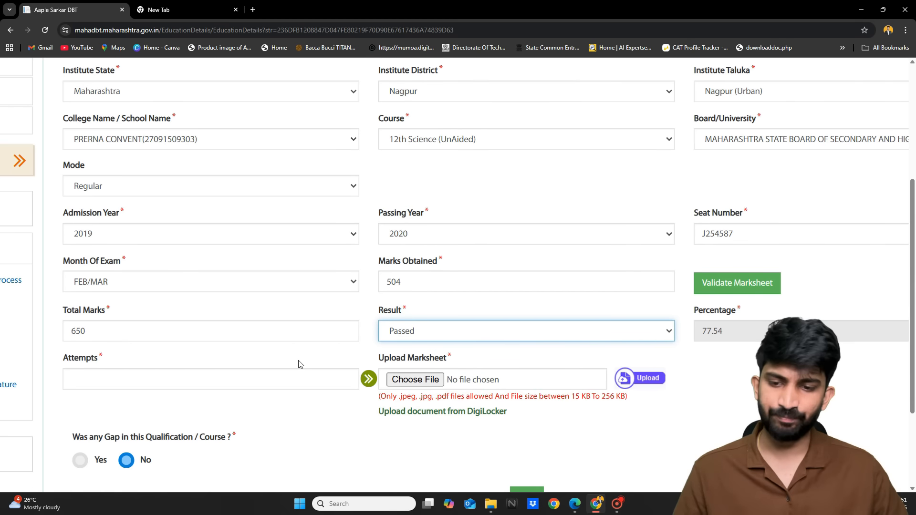
{"action": "left_click", "coordinate": [255, 384]}
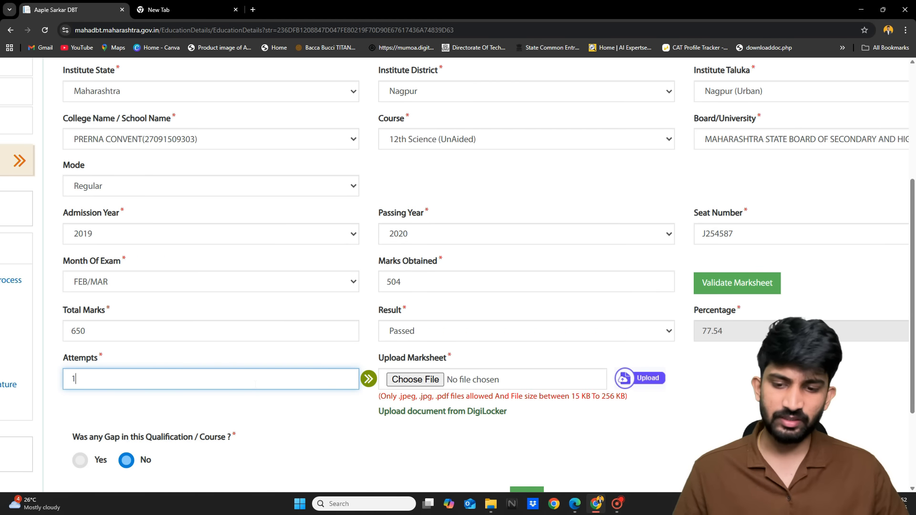
{"action": "left_click", "coordinate": [416, 380]}
{"action": "double_click", "coordinate": [119, 117]}
{"action": "scroll", "coordinate": [444, 356], "scroll_direction": "down", "scroll_amount": 3}
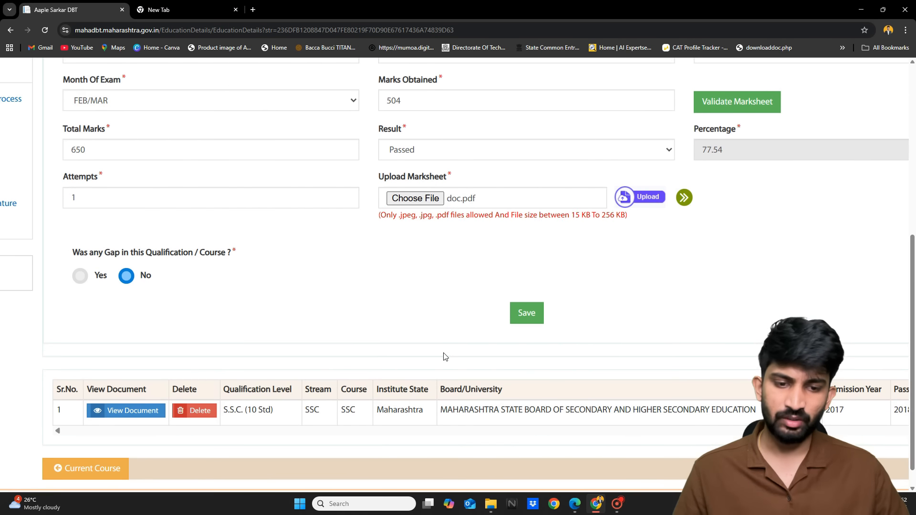
Save the H.S.C. Science record, acknowledge the success message, and review the qualifications table
{"action": "left_click", "coordinate": [527, 318]}
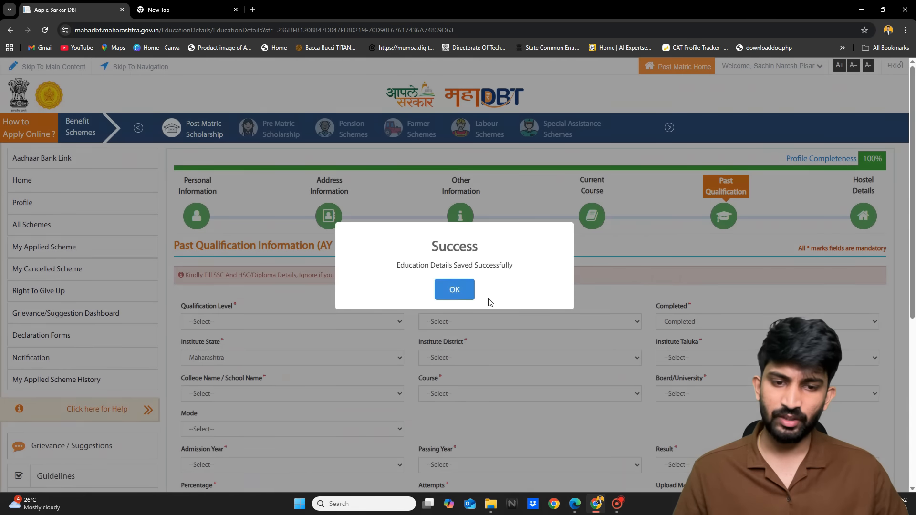
{"action": "left_click", "coordinate": [452, 288]}
{"action": "scroll", "coordinate": [451, 287], "scroll_direction": "down", "scroll_amount": 5}
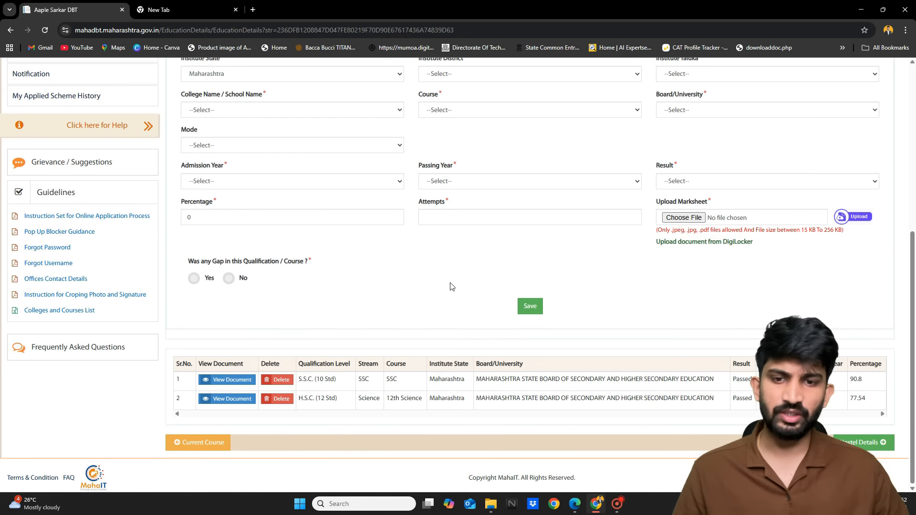
{"action": "scroll", "coordinate": [313, 377], "scroll_direction": "up", "scroll_amount": 5}
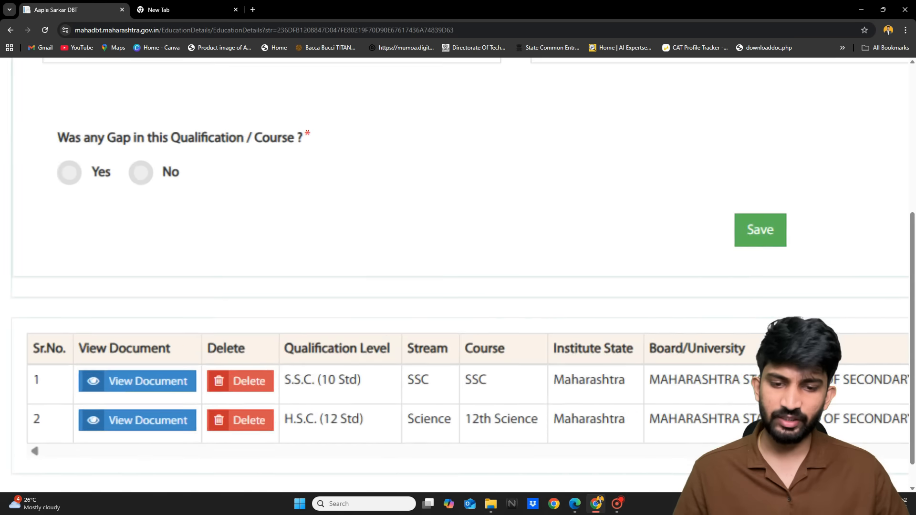
{"action": "left_click_drag", "start_coordinate": [281, 386], "coordinate": [329, 382]}
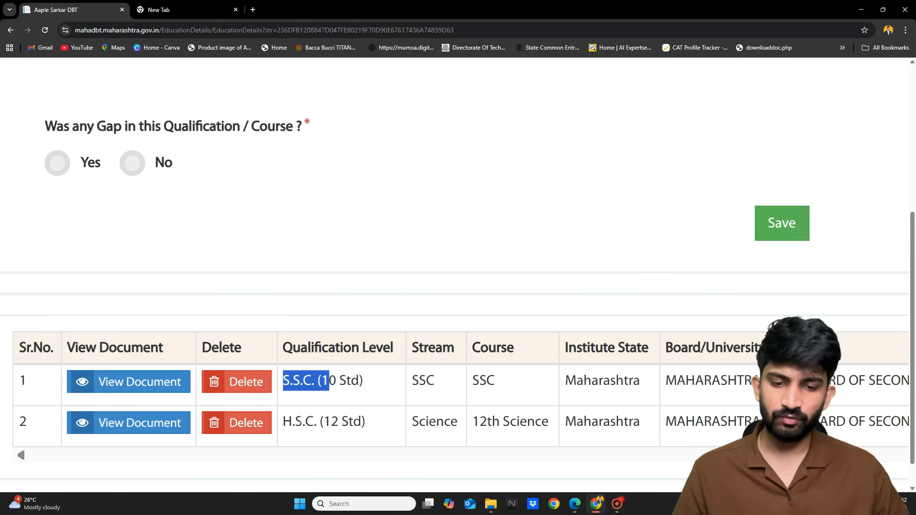
{"action": "left_click", "coordinate": [364, 419]}
{"action": "scroll", "coordinate": [371, 424], "scroll_direction": "down", "scroll_amount": 5}
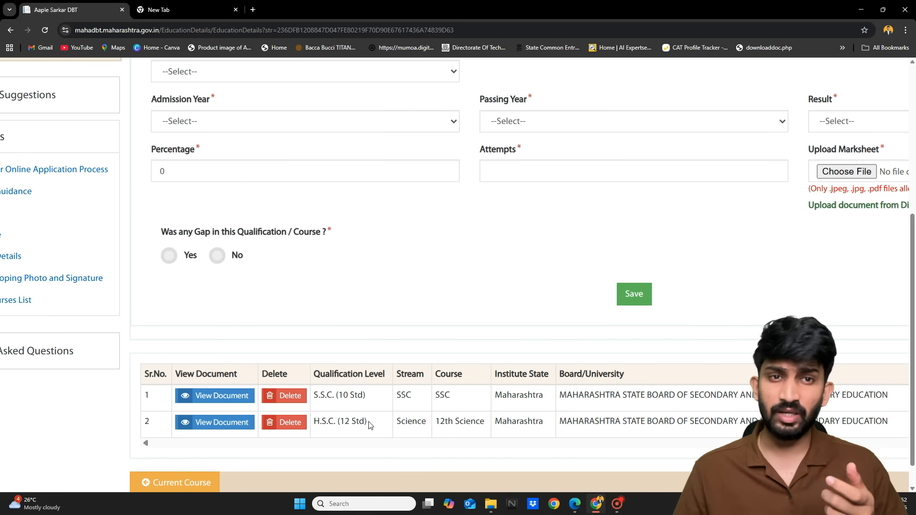
{"action": "scroll", "coordinate": [369, 425], "scroll_direction": "up", "scroll_amount": 5}
{"action": "scroll", "coordinate": [320, 376], "scroll_direction": "up", "scroll_amount": 3}
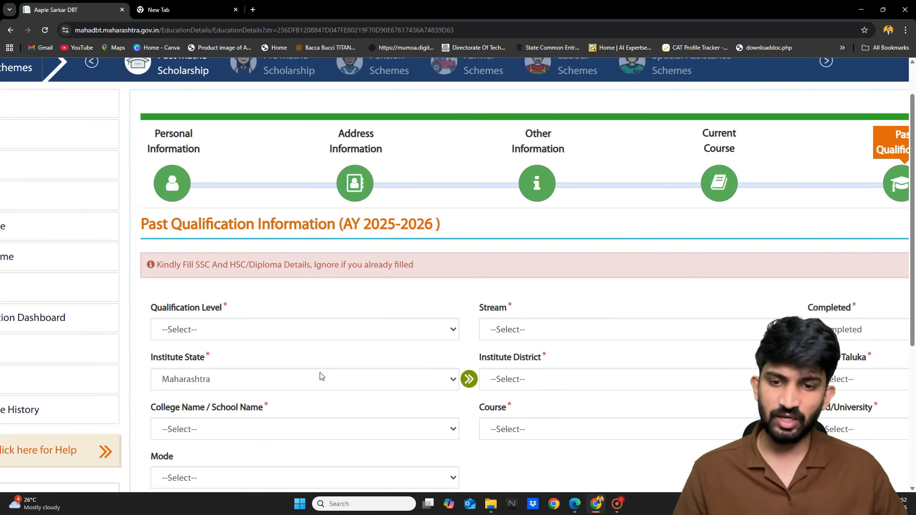
Set the qualification level to Under Graduate Course, leaving Stream unchosen
{"action": "left_click", "coordinate": [266, 329]}
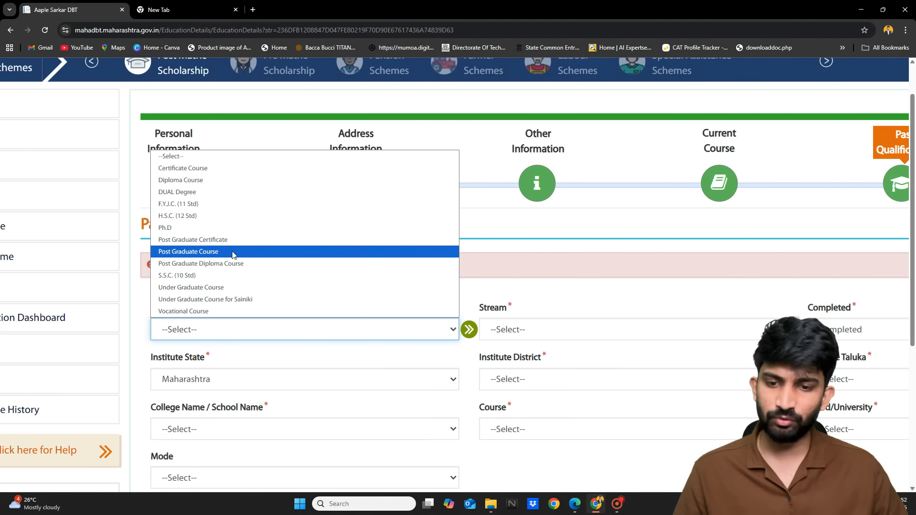
{"action": "left_click", "coordinate": [210, 285]}
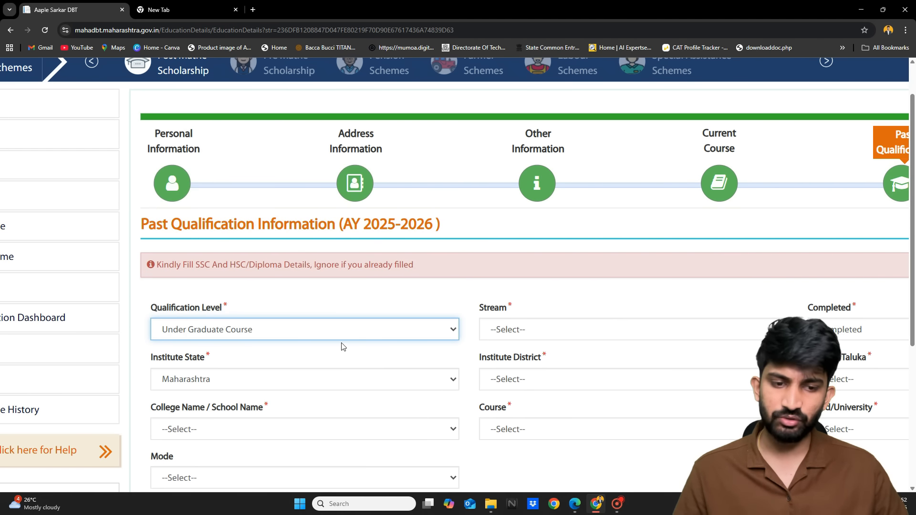
{"action": "scroll", "coordinate": [342, 346], "scroll_direction": "down", "scroll_amount": 3}
{"action": "left_click", "coordinate": [507, 271]}
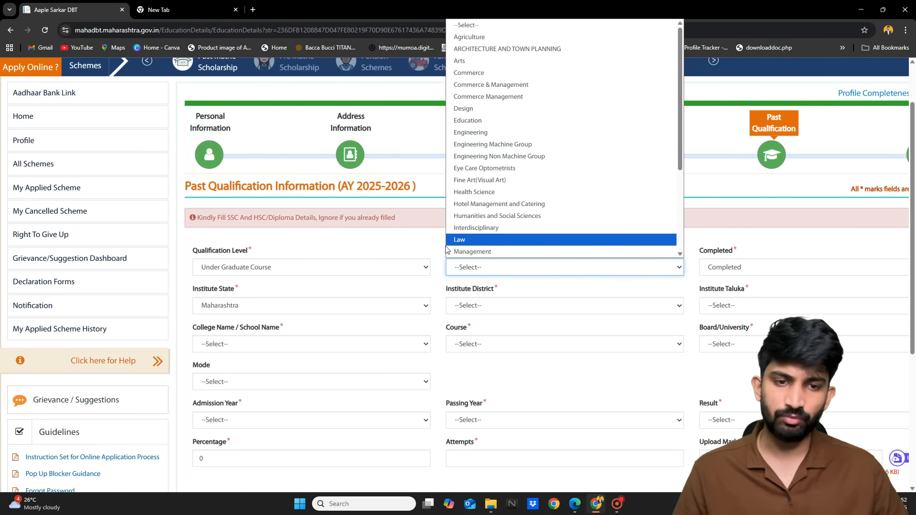
{"action": "left_click", "coordinate": [429, 255]}
Attempt saving the incomplete entry so its mandatory fields show Required
{"action": "scroll", "coordinate": [293, 430], "scroll_direction": "down", "scroll_amount": 5}
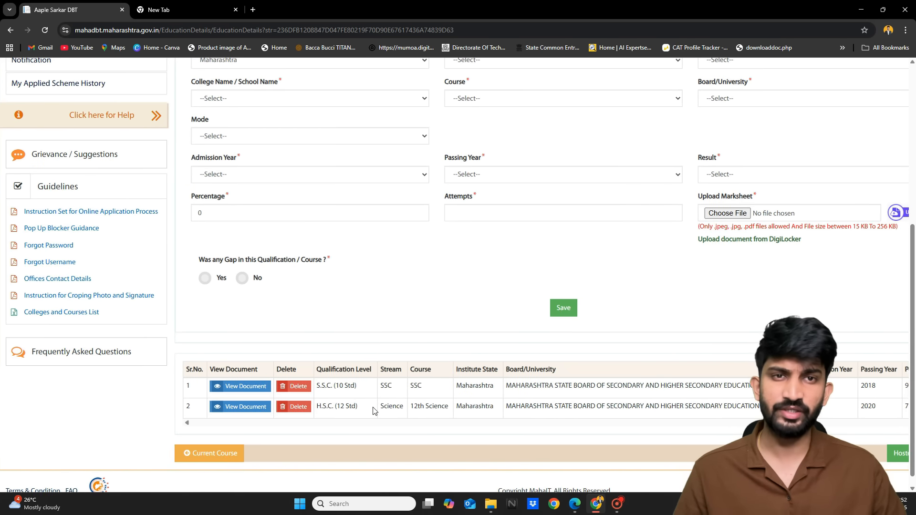
{"action": "scroll", "coordinate": [374, 411], "scroll_direction": "right", "scroll_amount": 2}
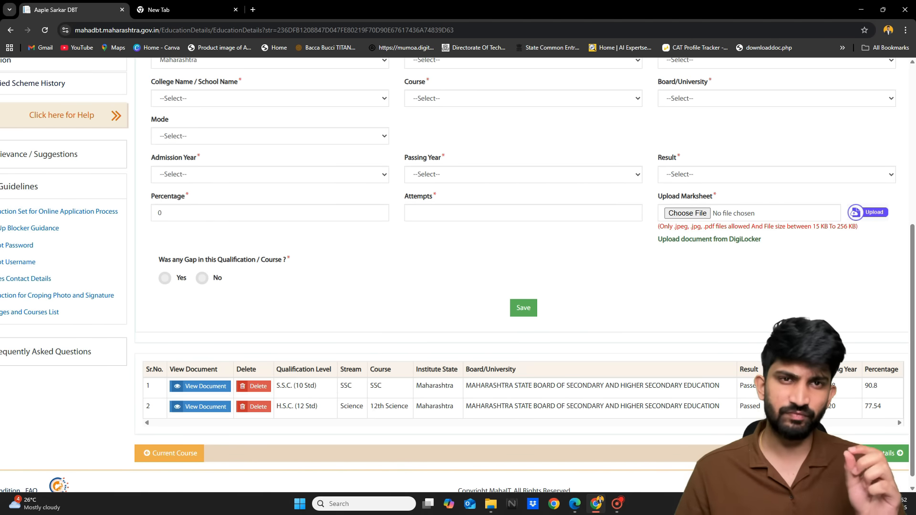
{"action": "scroll", "coordinate": [461, 301], "scroll_direction": "up", "scroll_amount": 2}
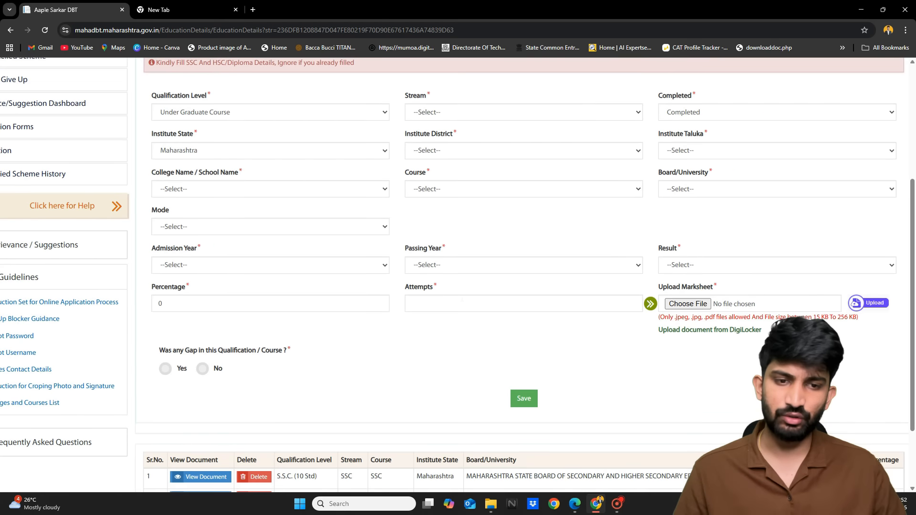
{"action": "scroll", "coordinate": [462, 298], "scroll_direction": "down", "scroll_amount": 2}
{"action": "scroll", "coordinate": [462, 298], "scroll_direction": "right", "scroll_amount": 1}
{"action": "scroll", "coordinate": [286, 385], "scroll_direction": "up", "scroll_amount": 4}
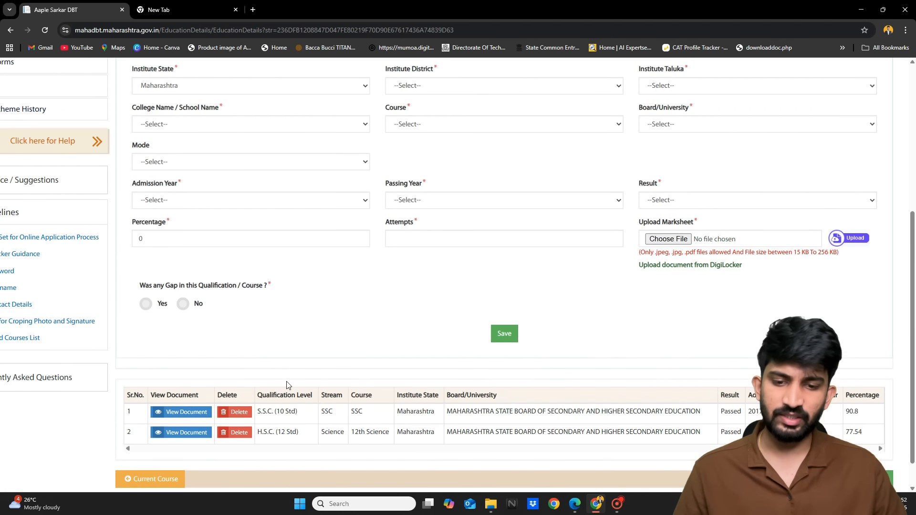
{"action": "scroll", "coordinate": [286, 385], "scroll_direction": "up", "scroll_amount": 1}
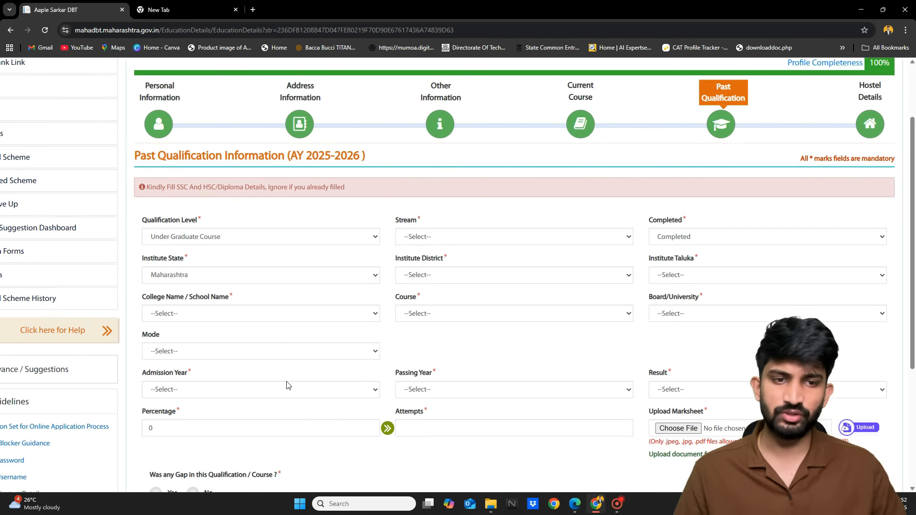
{"action": "scroll", "coordinate": [287, 384], "scroll_direction": "left", "scroll_amount": 1}
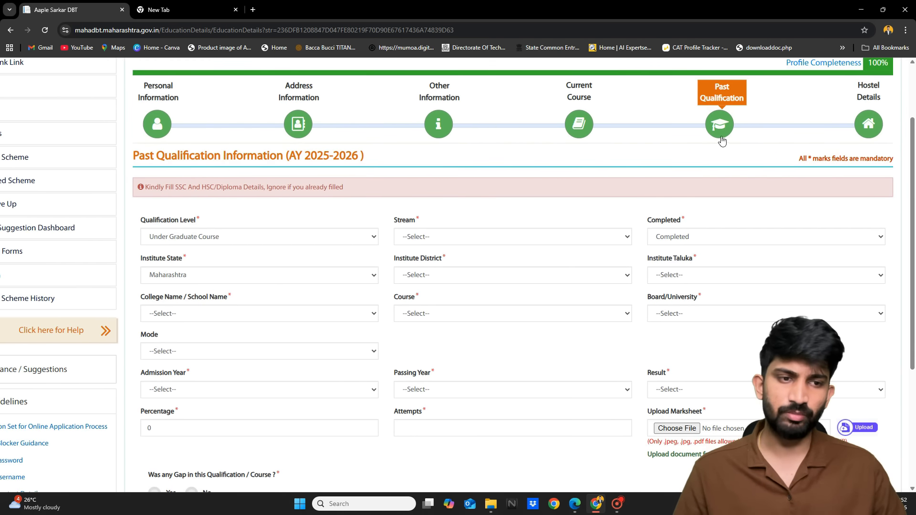
{"action": "scroll", "coordinate": [722, 141], "scroll_direction": "down", "scroll_amount": 5}
{"action": "left_click", "coordinate": [513, 299]}
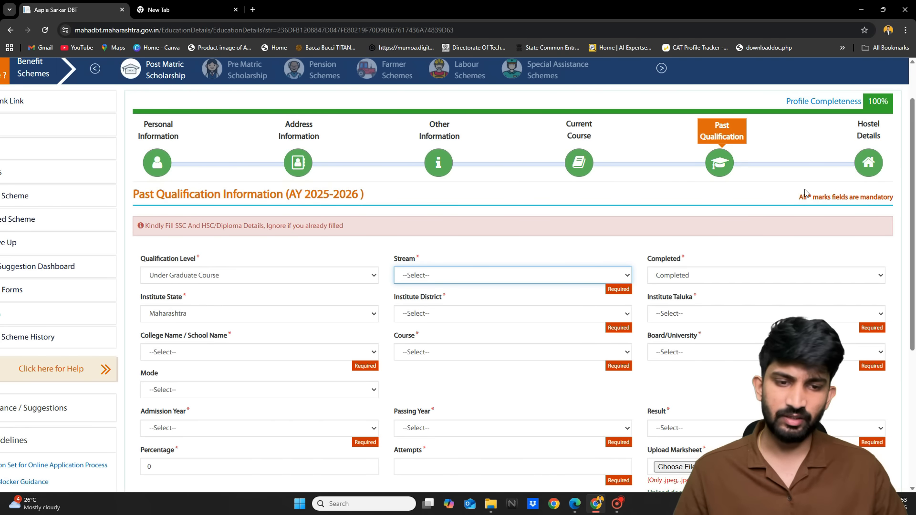
Open Hostel Details (AY 2025-2026) and zoom out to review the Day Scholar row
{"action": "left_click", "coordinate": [875, 167]}
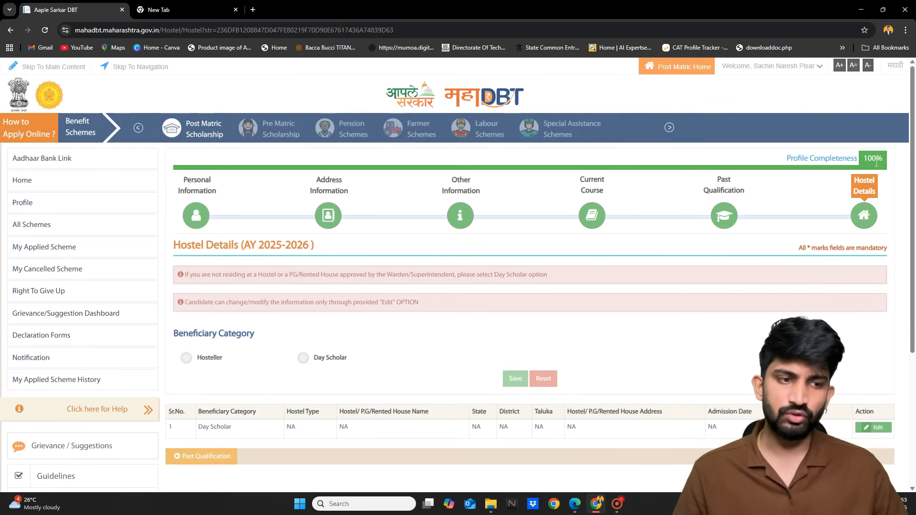
{"action": "scroll", "coordinate": [632, 330], "scroll_direction": "down", "scroll_amount": 1}
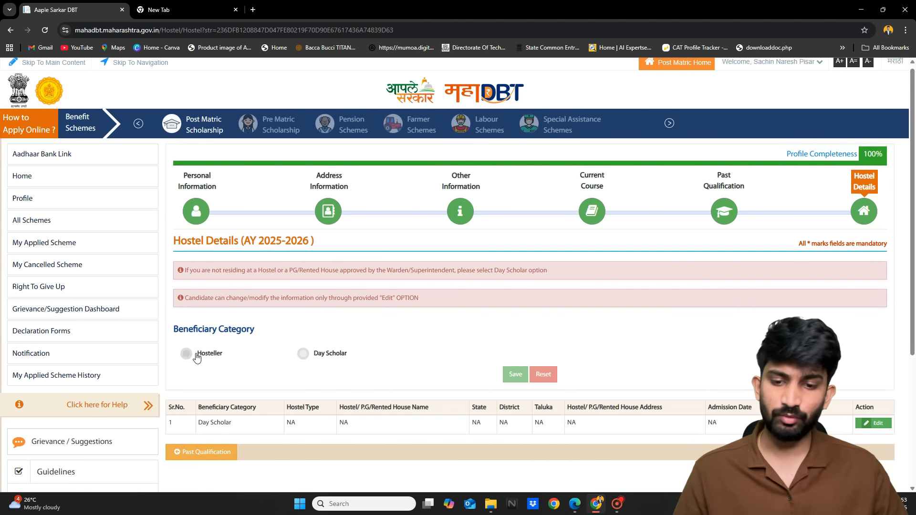
{"action": "scroll", "coordinate": [196, 358], "scroll_direction": "up", "scroll_amount": 5, "text": "ctrl"}
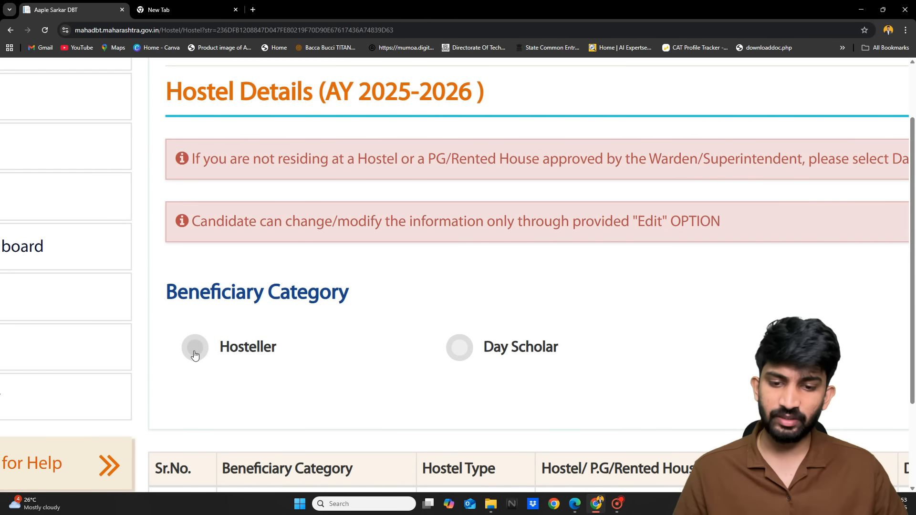
{"action": "scroll", "coordinate": [410, 385], "scroll_direction": "down", "scroll_amount": 5, "text": "ctrl"}
{"action": "scroll", "coordinate": [373, 355], "scroll_direction": "up", "scroll_amount": 5, "text": "ctrl"}
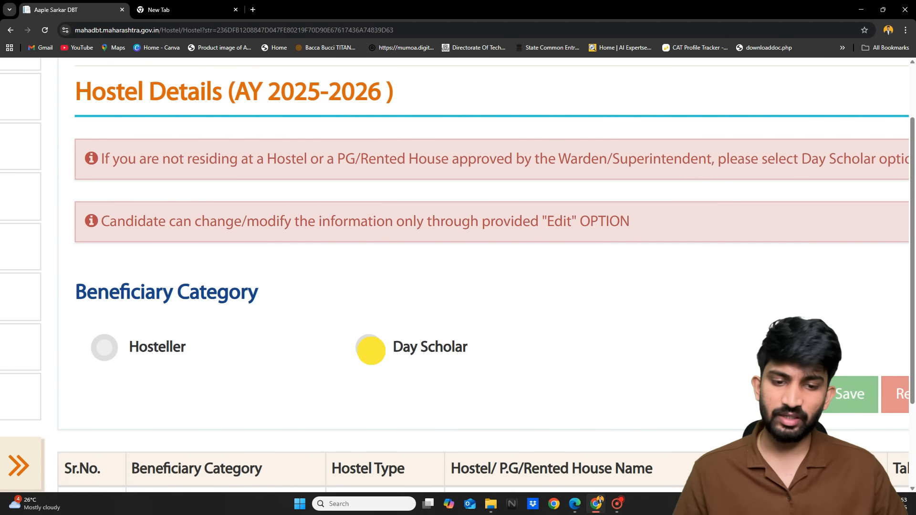
{"action": "scroll", "coordinate": [372, 355], "scroll_direction": "down", "scroll_amount": 5, "text": "ctrl"}
{"action": "scroll", "coordinate": [181, 347], "scroll_direction": "up", "scroll_amount": 3, "text": "ctrl"}
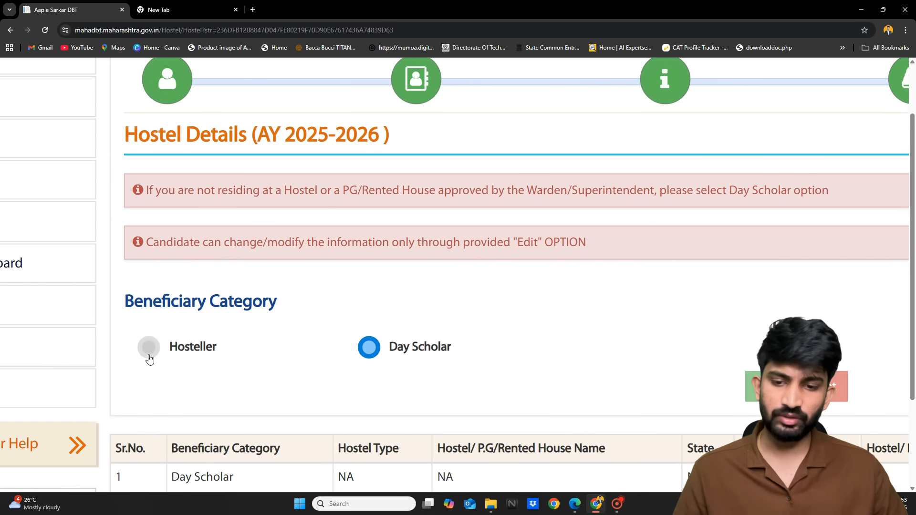
{"action": "key", "text": "ctrl+minus"}
{"action": "key", "text": "ctrl+minus"}
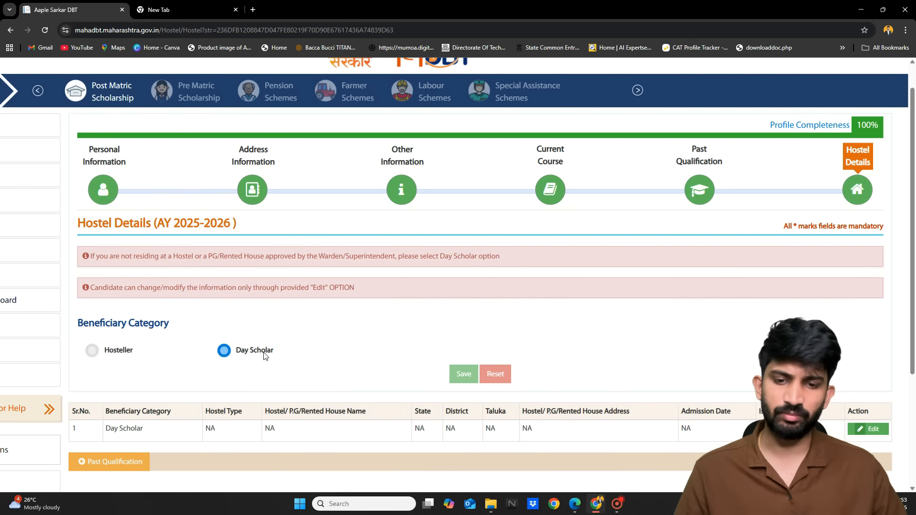
{"action": "scroll", "coordinate": [266, 356], "scroll_direction": "left", "scroll_amount": 3}
{"action": "key", "text": "ctrl+minus"}
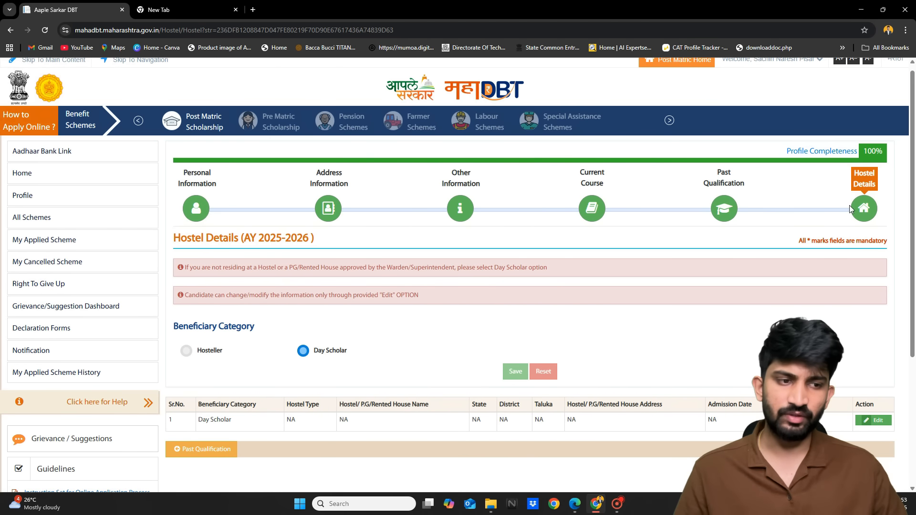
{"action": "scroll", "coordinate": [885, 156], "scroll_direction": "up", "scroll_amount": 5}
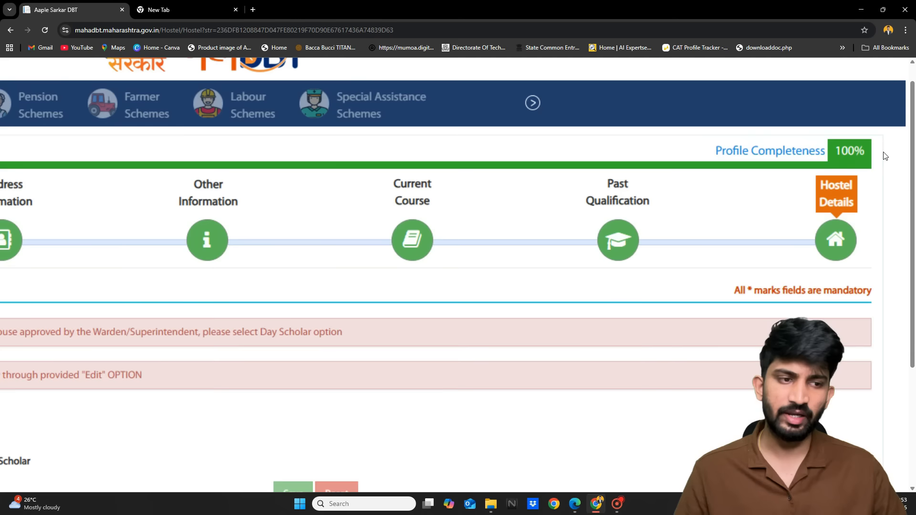
{"action": "scroll", "coordinate": [885, 156], "scroll_direction": "down", "scroll_amount": 5}
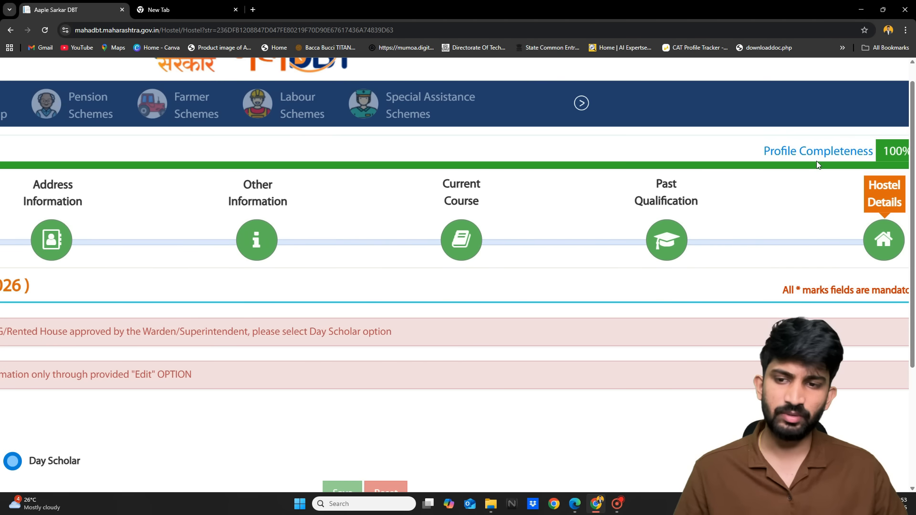
{"action": "scroll", "coordinate": [817, 162], "scroll_direction": "down", "scroll_amount": 2}
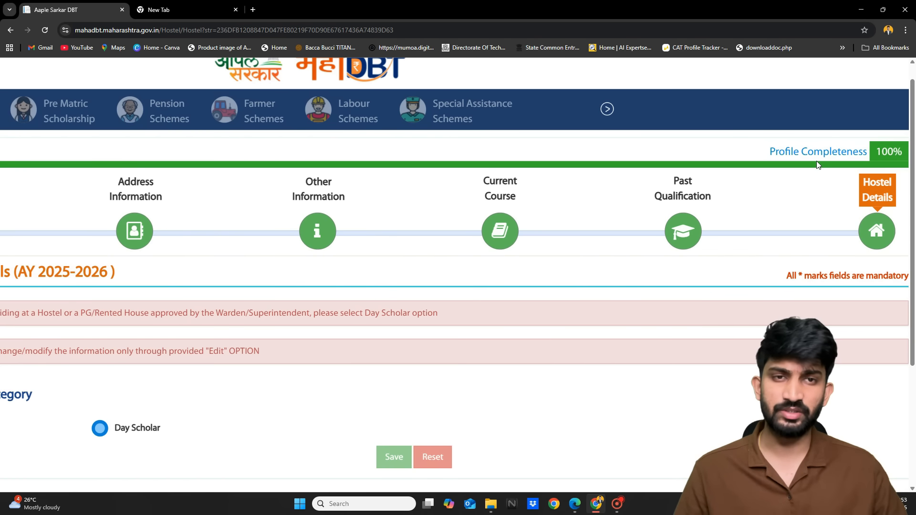
{"action": "scroll", "coordinate": [817, 164], "scroll_direction": "down", "scroll_amount": 1}
{"action": "scroll", "coordinate": [817, 165], "scroll_direction": "down", "scroll_amount": 1}
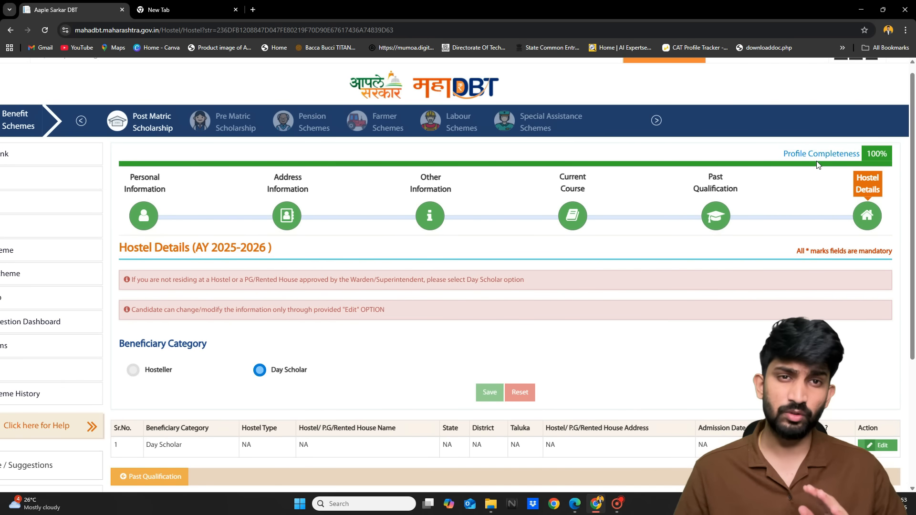
{"action": "scroll", "coordinate": [816, 164], "scroll_direction": "left", "scroll_amount": 2}
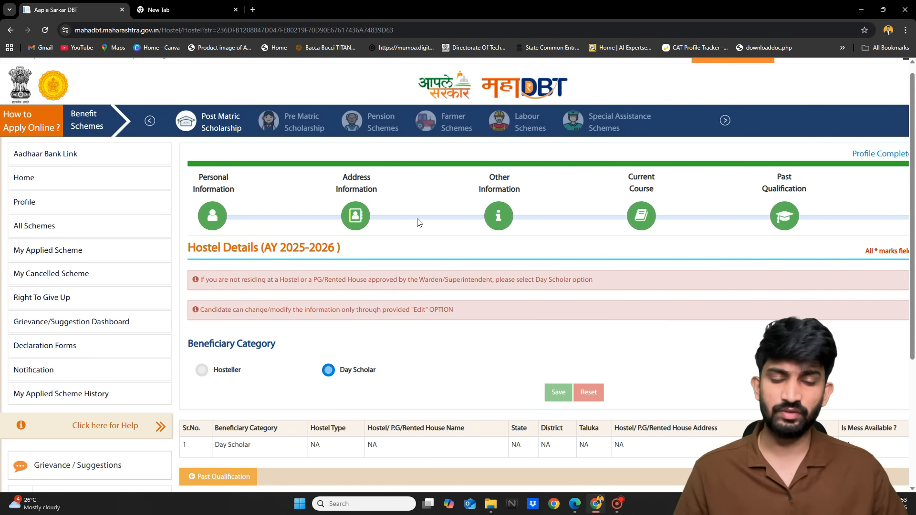
{"action": "scroll", "coordinate": [384, 237], "scroll_direction": "up", "scroll_amount": 1}
{"action": "scroll", "coordinate": [384, 236], "scroll_direction": "left", "scroll_amount": 2}
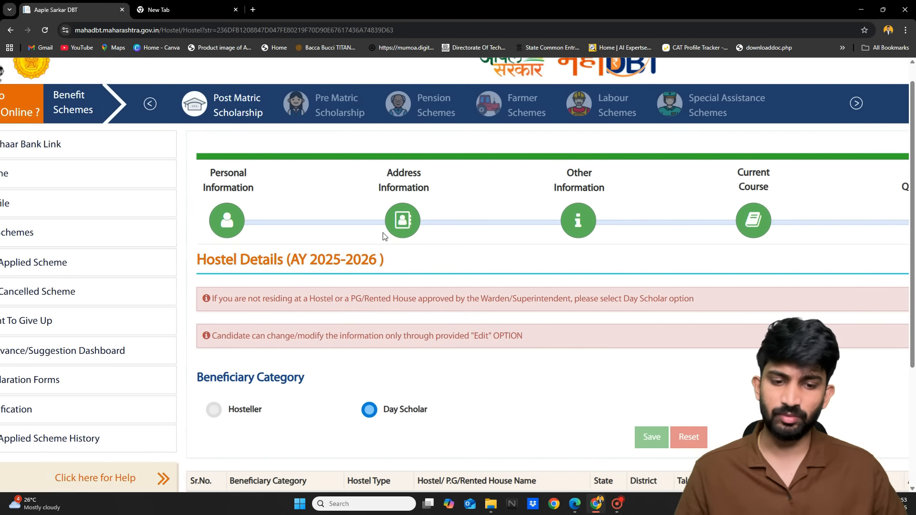
{"action": "scroll", "coordinate": [384, 236], "scroll_direction": "down", "scroll_amount": 2}
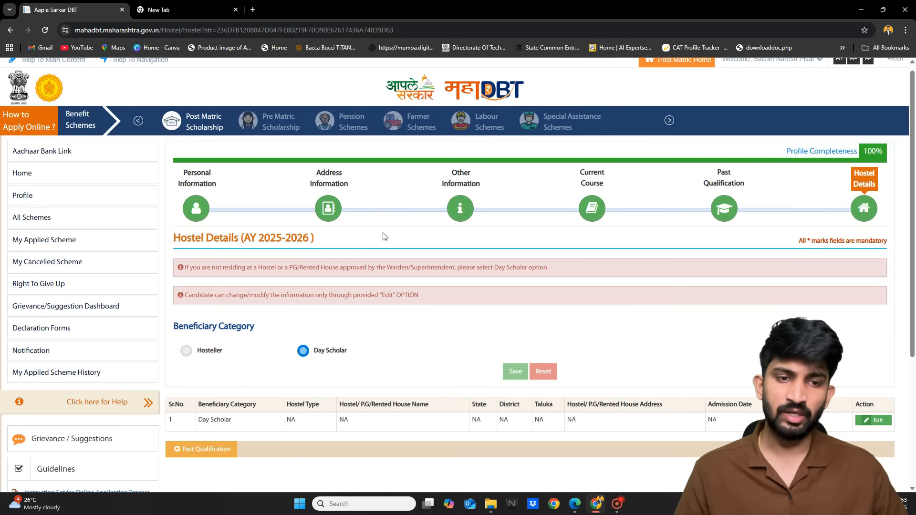
Go to Home, then All Schemes, to list the AY 2025-2026 Post-Matric schemes
{"action": "left_click", "coordinate": [69, 179]}
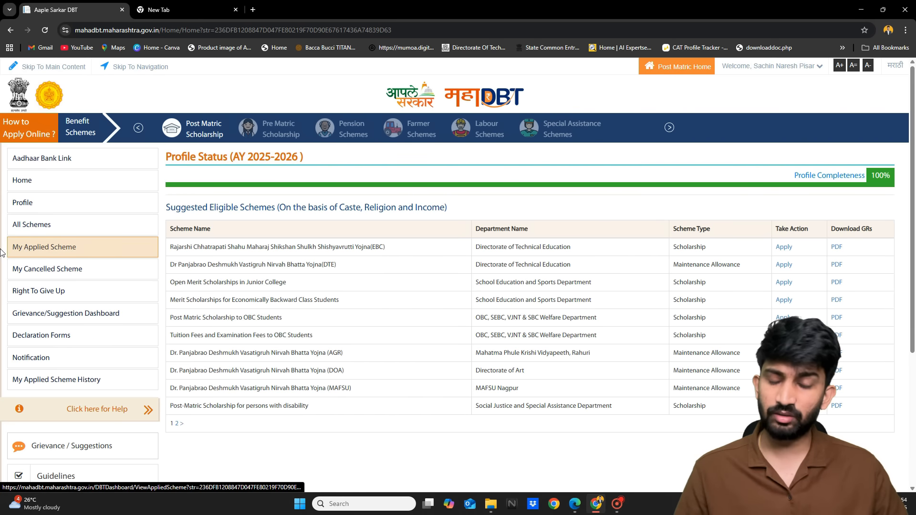
{"action": "scroll", "coordinate": [1, 248], "scroll_direction": "up", "scroll_amount": 5}
{"action": "left_click", "coordinate": [76, 220]}
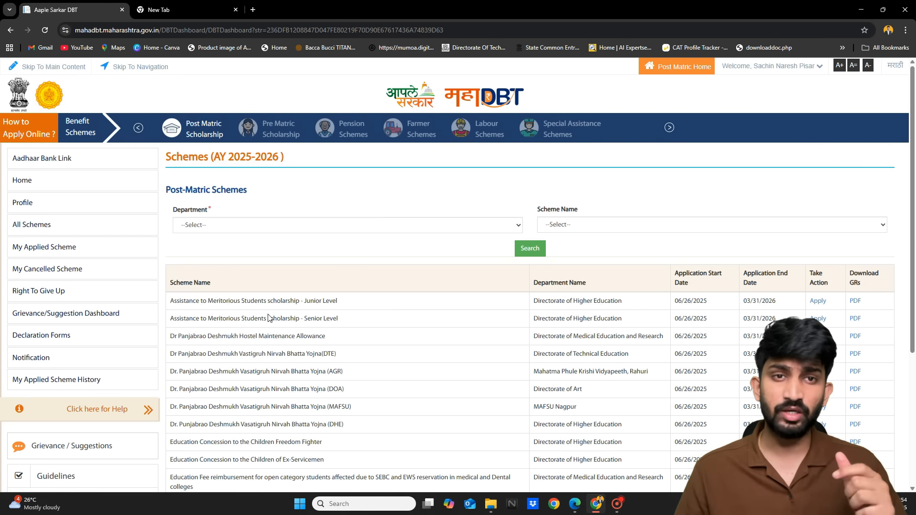
{"action": "scroll", "coordinate": [269, 317], "scroll_direction": "down", "scroll_amount": 1}
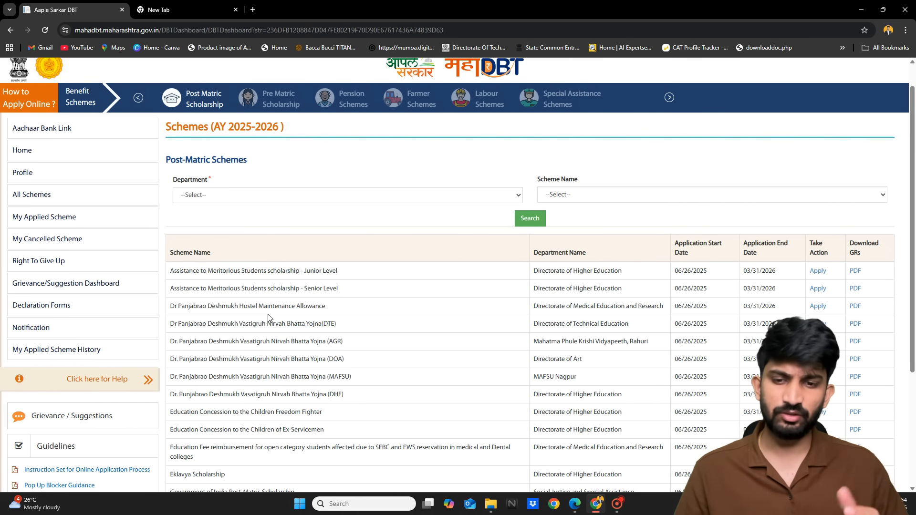
Filter schemes to OBC, SEBC, VJNT & SBC Welfare Department's Post Matric Scholarship to OBC Students
{"action": "left_click", "coordinate": [264, 197]}
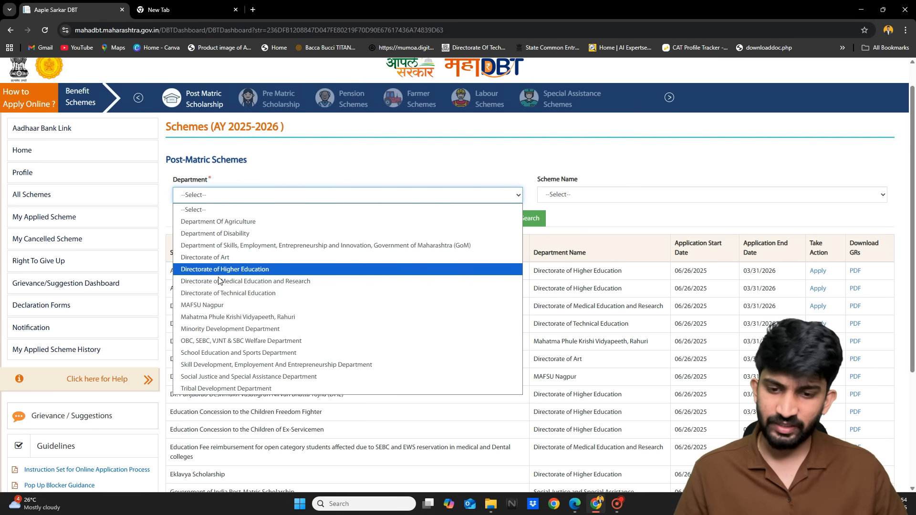
{"action": "left_click", "coordinate": [224, 340]}
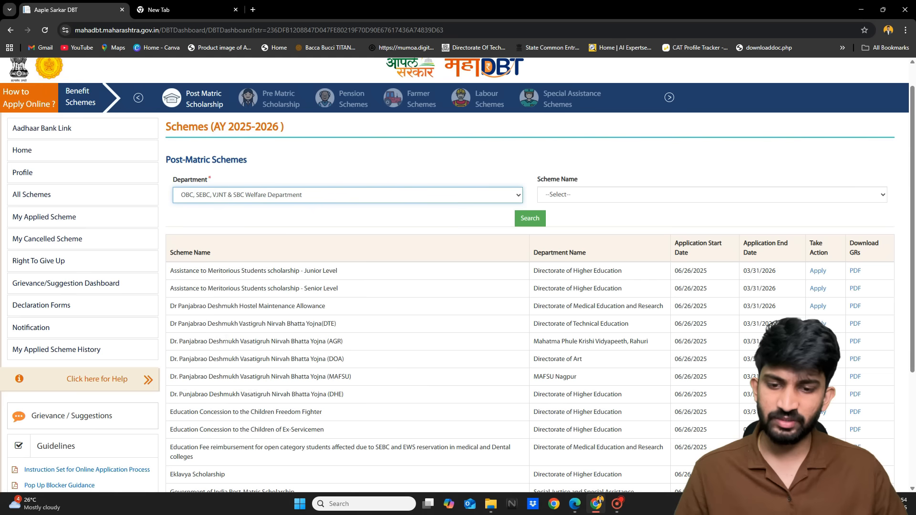
{"action": "left_click", "coordinate": [579, 191]}
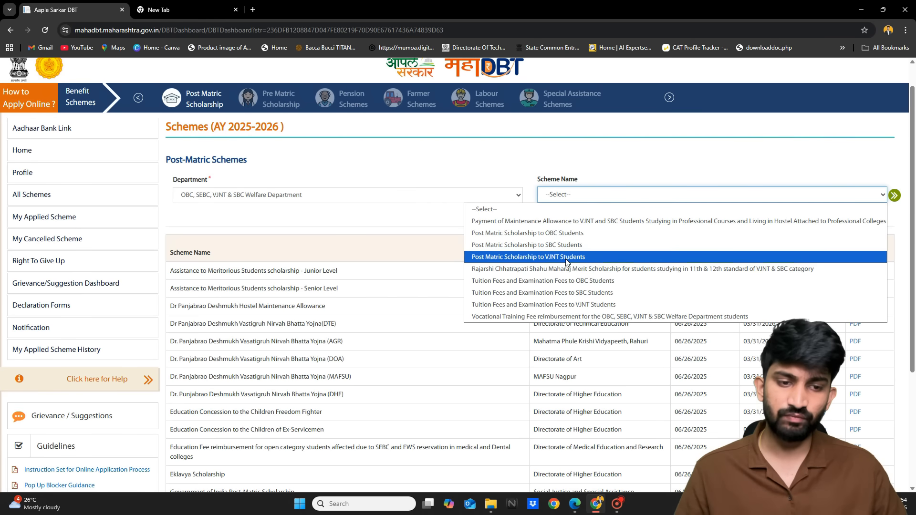
{"action": "left_click", "coordinate": [530, 232]}
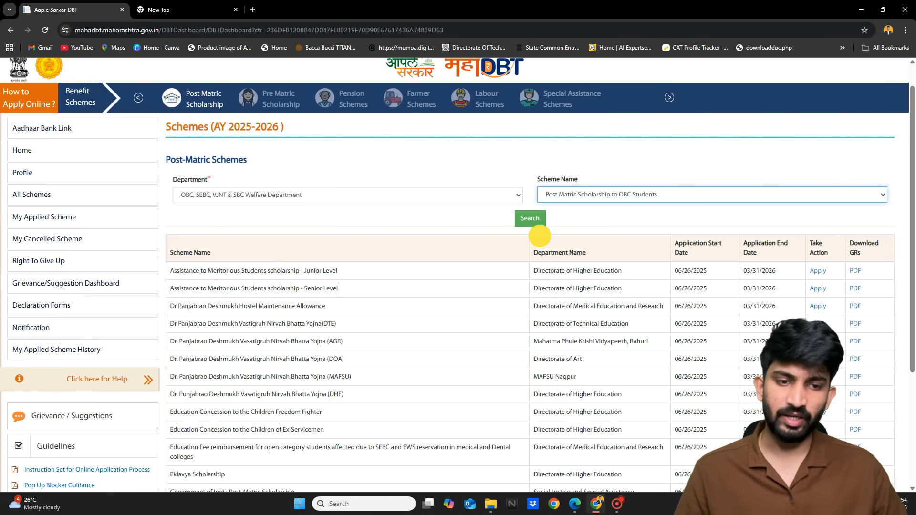
{"action": "left_click", "coordinate": [528, 222]}
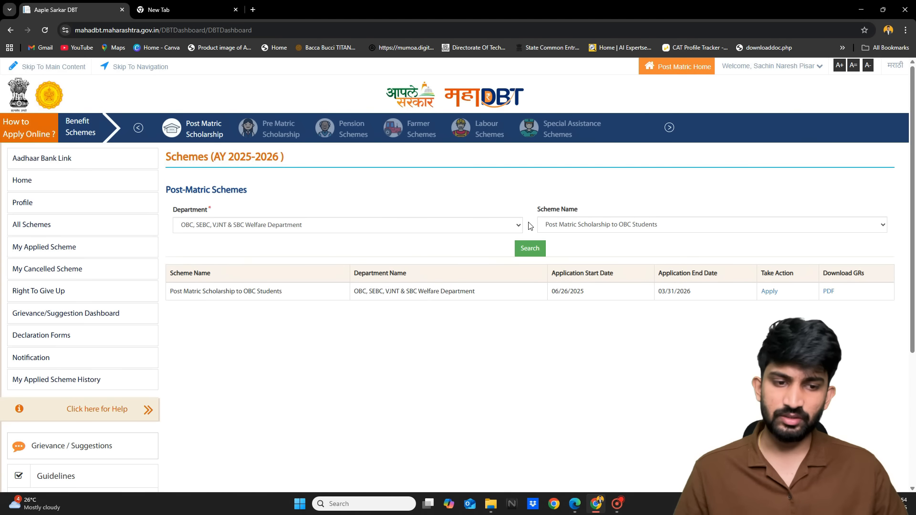
Check the scheme's application window, 06/26/2025 to 03/31/2026
{"action": "scroll", "coordinate": [248, 305], "scroll_direction": "up", "scroll_amount": 5}
{"action": "left_click_drag", "start_coordinate": [73, 281], "coordinate": [300, 255]}
{"action": "scroll", "coordinate": [301, 256], "scroll_direction": "right", "scroll_amount": 9}
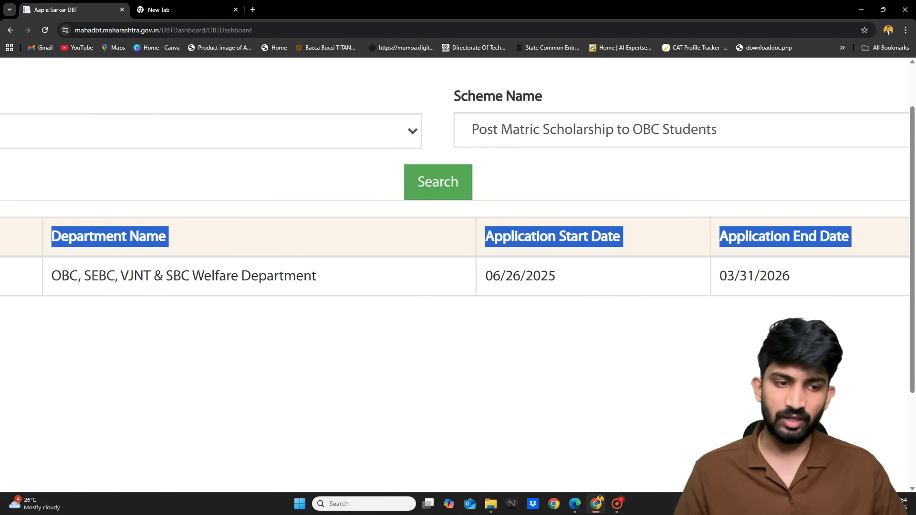
{"action": "left_click_drag", "start_coordinate": [481, 275], "coordinate": [530, 276]}
{"action": "left_click", "coordinate": [511, 319]}
{"action": "scroll", "coordinate": [511, 321], "scroll_direction": "right", "scroll_amount": 4}
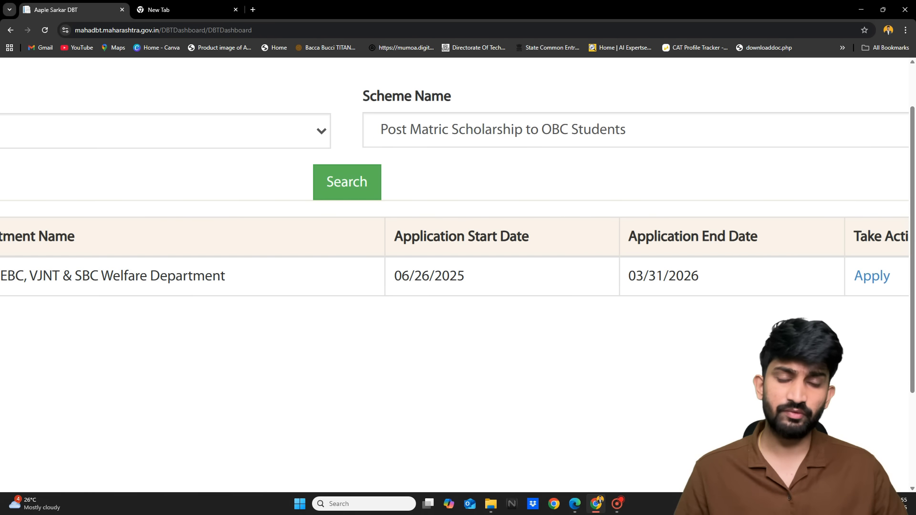
{"action": "scroll", "coordinate": [656, 275], "scroll_direction": "right", "scroll_amount": 1}
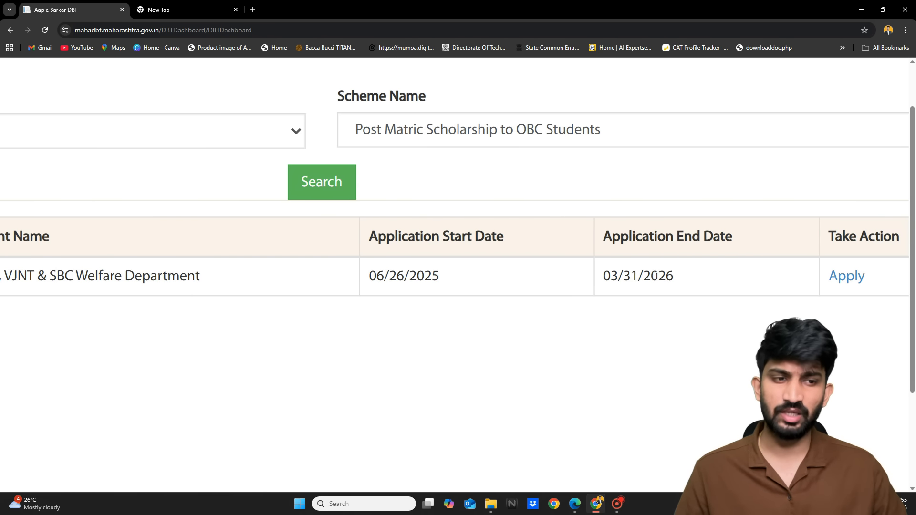
{"action": "scroll", "coordinate": [657, 275], "scroll_direction": "down", "scroll_amount": 2}
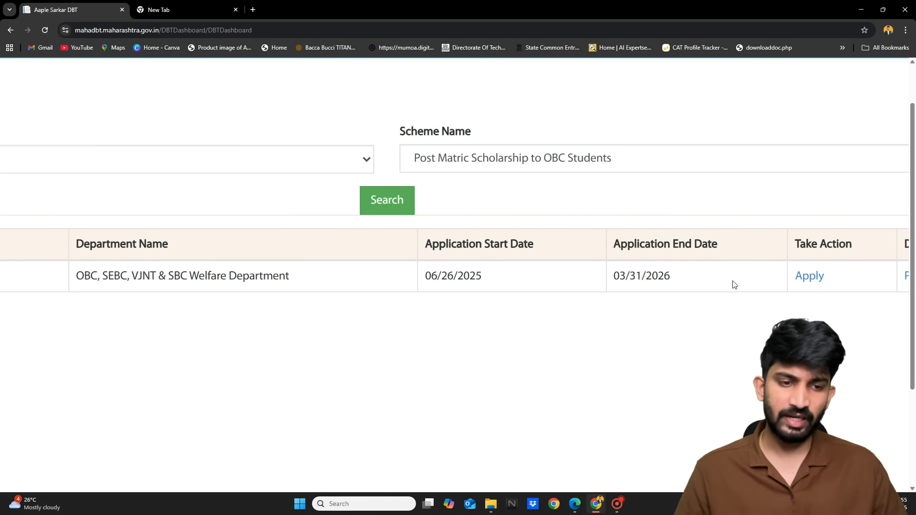
{"action": "double_click", "coordinate": [636, 275]}
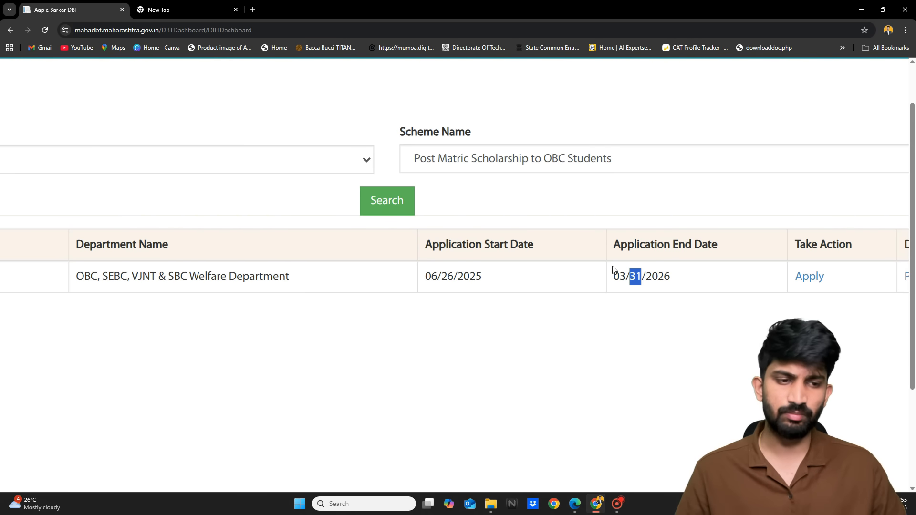
{"action": "scroll", "coordinate": [635, 305], "scroll_direction": "right", "scroll_amount": 1}
{"action": "left_click", "coordinate": [663, 339]}
{"action": "scroll", "coordinate": [665, 344], "scroll_direction": "right", "scroll_amount": 3}
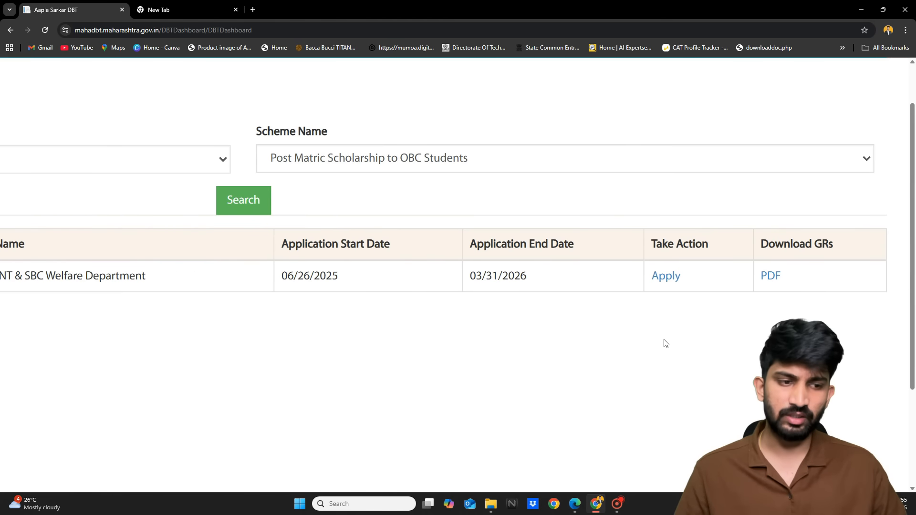
{"action": "scroll", "coordinate": [666, 344], "scroll_direction": "down", "scroll_amount": 2}
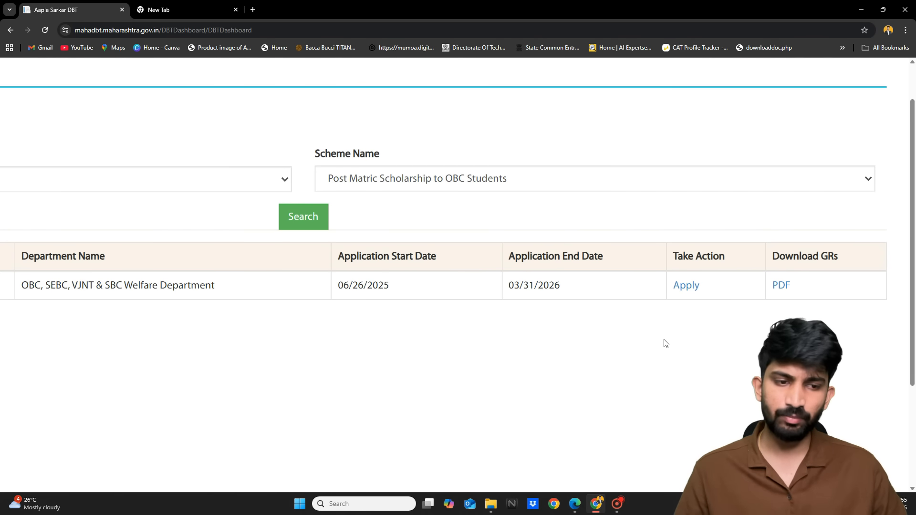
{"action": "scroll", "coordinate": [666, 343], "scroll_direction": "down", "scroll_amount": 2}
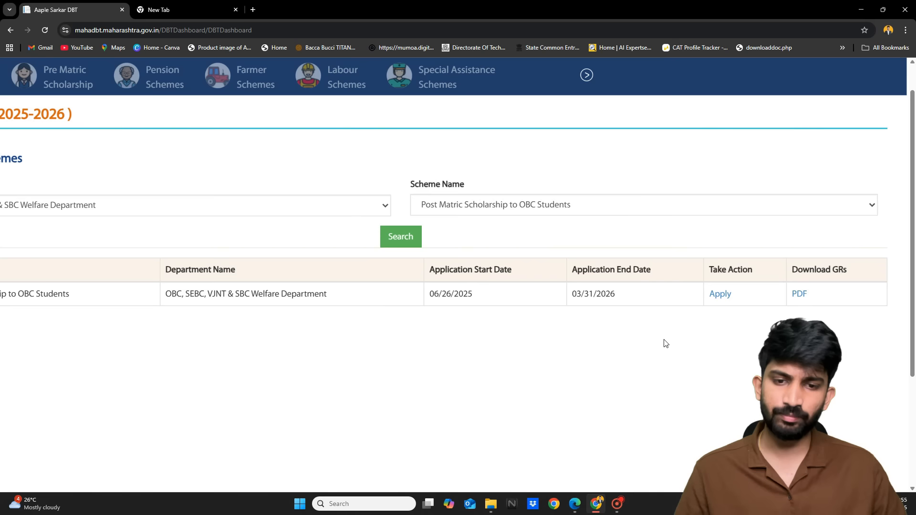
Apply for Post Matric Scholarship to OBC Students and answer No to Renewal Application
{"action": "left_click", "coordinate": [720, 294]}
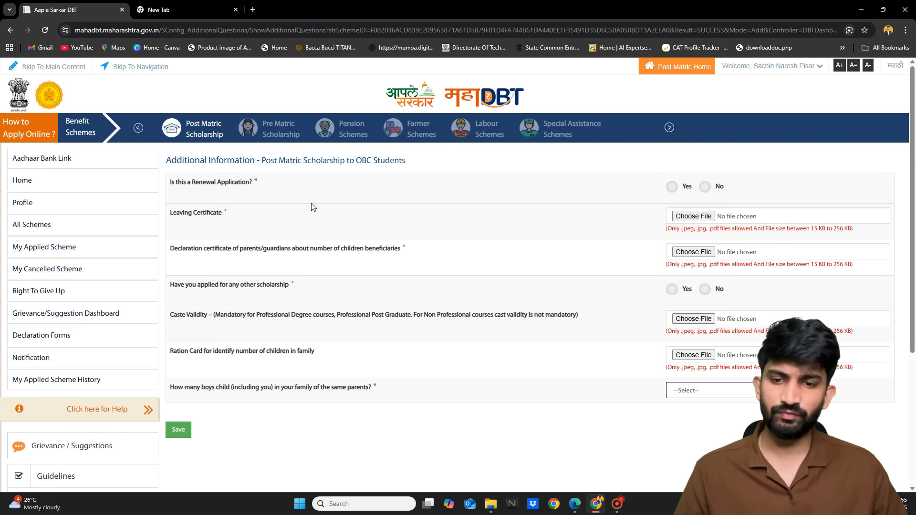
{"action": "scroll", "coordinate": [198, 173], "scroll_direction": "up", "scroll_amount": 4}
{"action": "scroll", "coordinate": [198, 173], "scroll_direction": "up", "scroll_amount": 3}
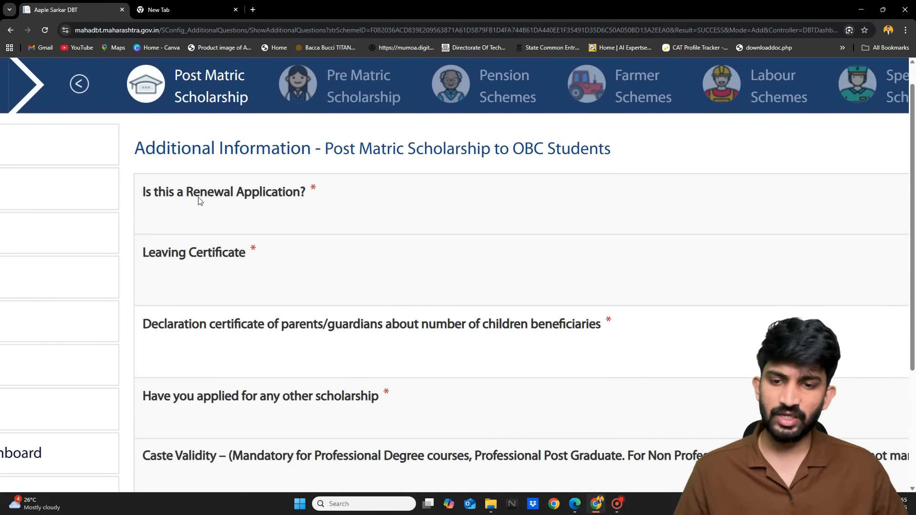
{"action": "scroll", "coordinate": [261, 205], "scroll_direction": "right", "scroll_amount": 5}
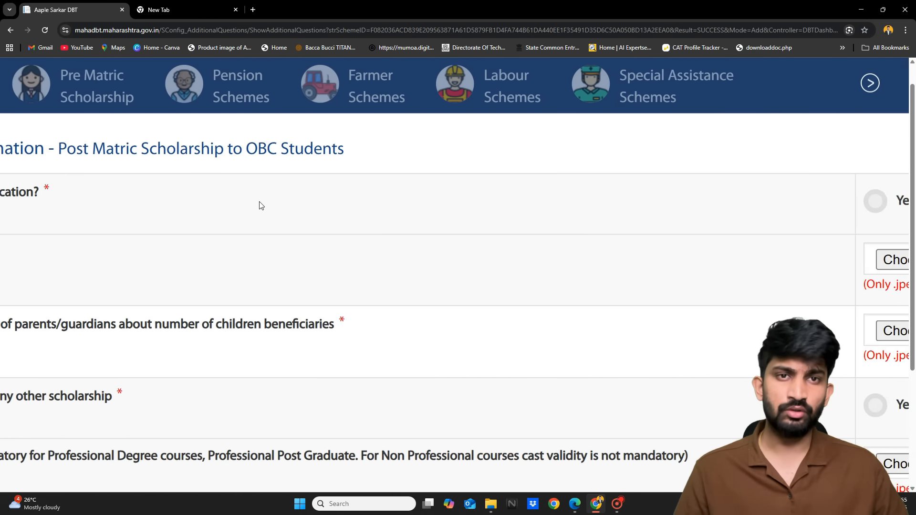
{"action": "scroll", "coordinate": [261, 205], "scroll_direction": "down", "scroll_amount": 3}
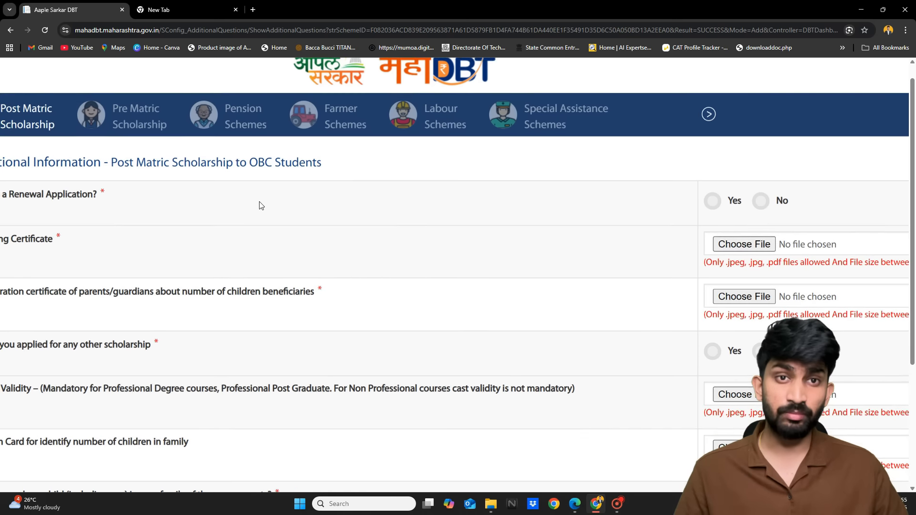
{"action": "left_click", "coordinate": [760, 201]}
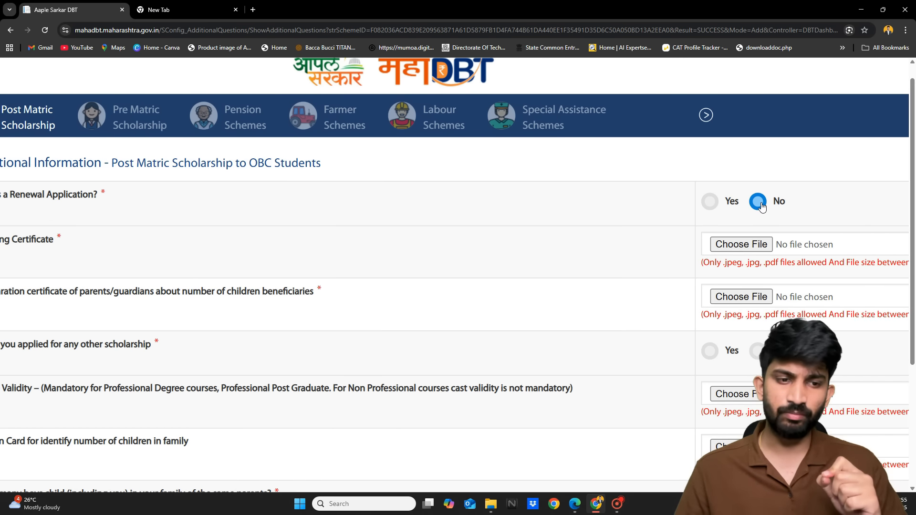
Zoom out and scroll through the Additional Information form to review its questions
{"action": "scroll", "coordinate": [762, 206], "scroll_direction": "left", "scroll_amount": 1}
{"action": "scroll", "coordinate": [762, 206], "scroll_direction": "left", "scroll_amount": 1}
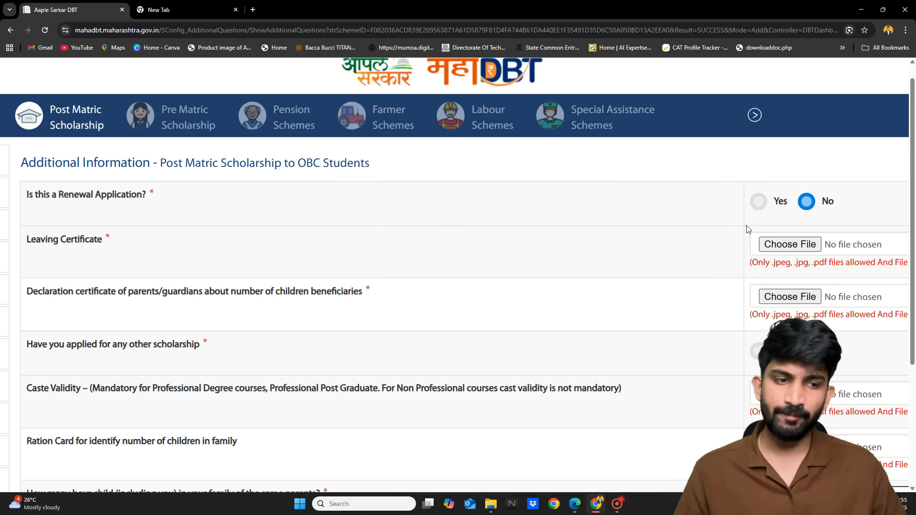
{"action": "scroll", "coordinate": [788, 245], "scroll_direction": "down", "scroll_amount": 1}
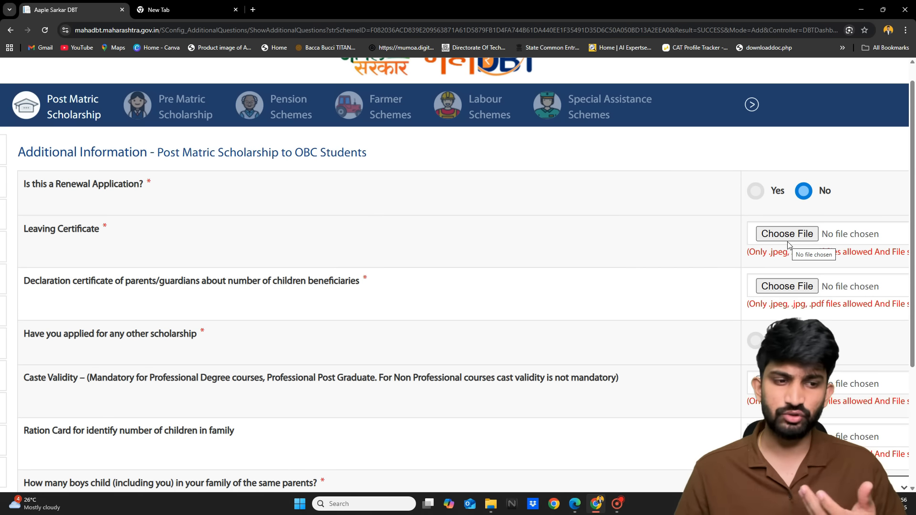
{"action": "scroll", "coordinate": [788, 246], "scroll_direction": "down", "scroll_amount": 1}
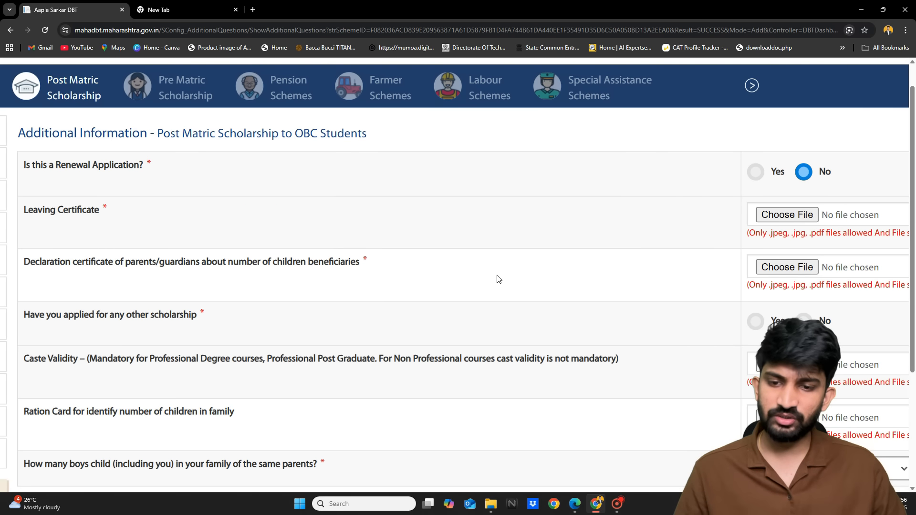
{"action": "scroll", "coordinate": [607, 277], "scroll_direction": "down", "scroll_amount": 1}
{"action": "key", "text": "ctrl+minus"}
{"action": "key", "text": "ctrl+minus"}
{"action": "key", "text": "ctrl+minus"}
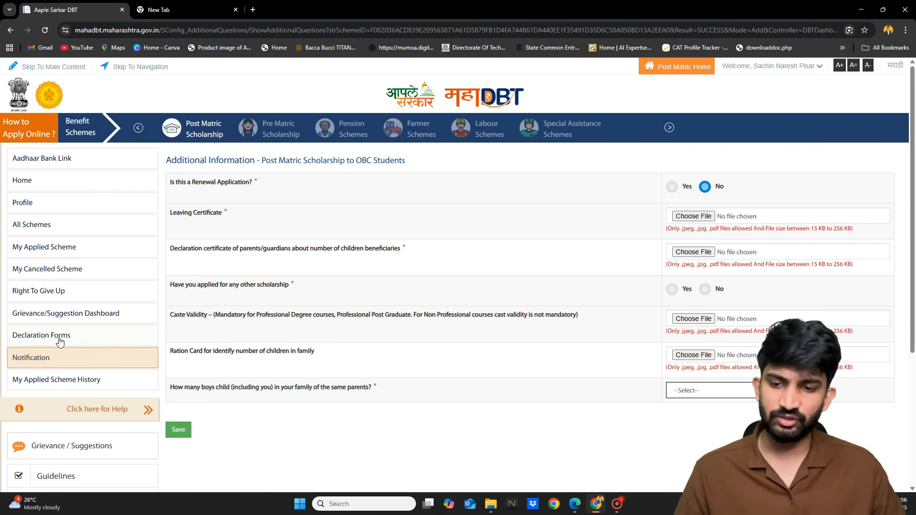
{"action": "key", "text": "ctrl+plus"}
{"action": "key", "text": "ctrl+plus"}
{"action": "key", "text": "ctrl+plus"}
{"action": "key", "text": "ctrl+plus"}
{"action": "key", "text": "ctrl+plus"}
{"action": "key", "text": "ctrl+plus"}
{"action": "key", "text": "ctrl+minus"}
{"action": "key", "text": "ctrl+minus"}
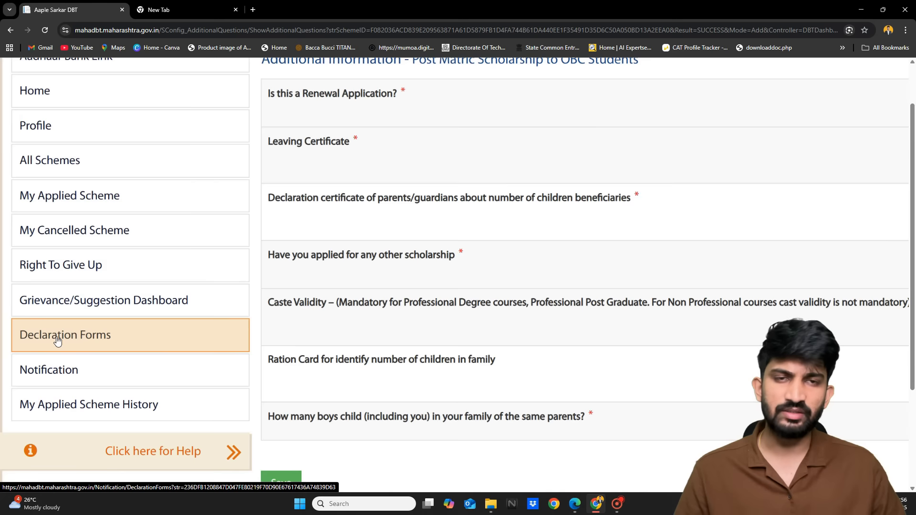
{"action": "scroll", "coordinate": [399, 288], "scroll_direction": "right", "scroll_amount": 5}
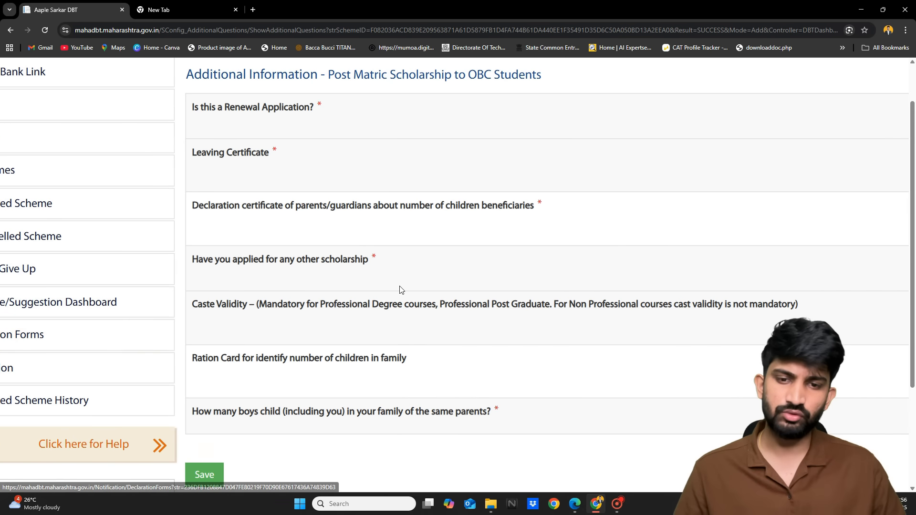
{"action": "scroll", "coordinate": [726, 210], "scroll_direction": "up", "scroll_amount": 1}
{"action": "scroll", "coordinate": [727, 219], "scroll_direction": "left", "scroll_amount": 1}
{"action": "scroll", "coordinate": [727, 219], "scroll_direction": "up", "scroll_amount": 1}
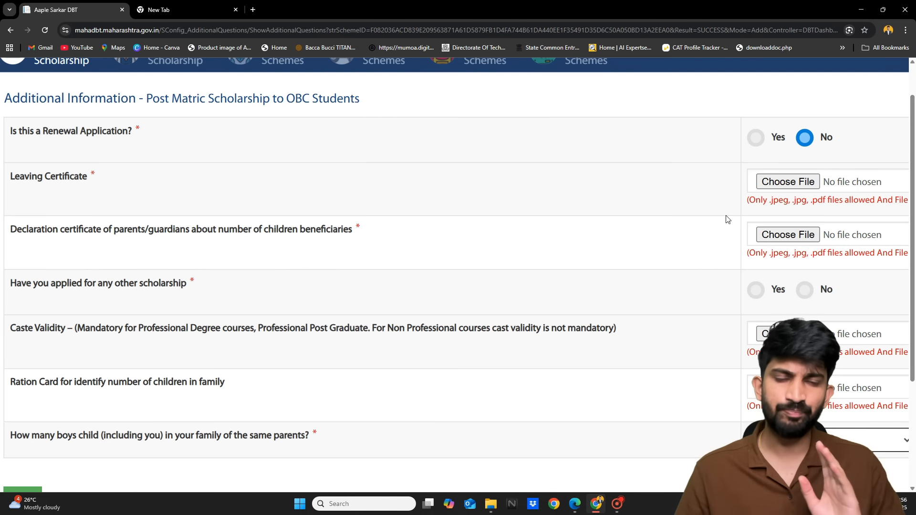
{"action": "scroll", "coordinate": [727, 219], "scroll_direction": "left", "scroll_amount": 2}
{"action": "scroll", "coordinate": [728, 219], "scroll_direction": "down", "scroll_amount": 1}
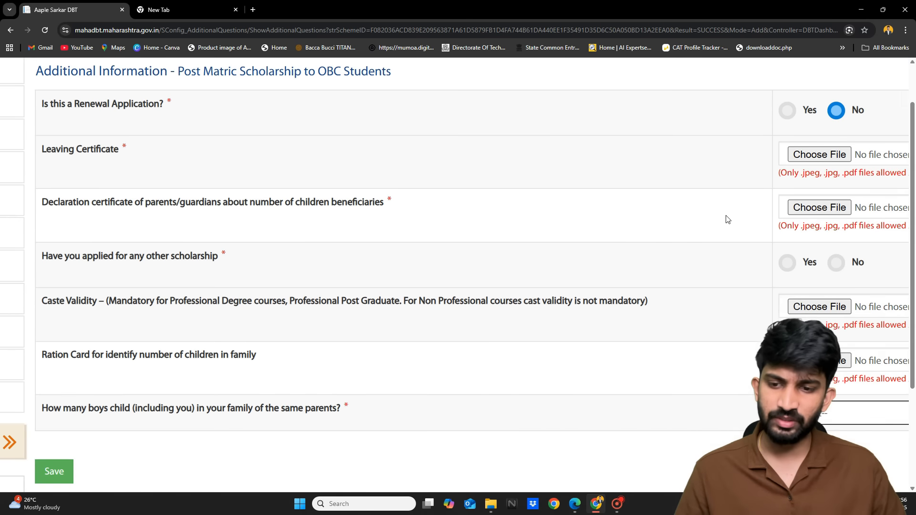
{"action": "scroll", "coordinate": [104, 252], "scroll_direction": "up", "scroll_amount": 2}
{"action": "scroll", "coordinate": [104, 252], "scroll_direction": "down", "scroll_amount": 3}
{"action": "scroll", "coordinate": [290, 249], "scroll_direction": "right", "scroll_amount": 1}
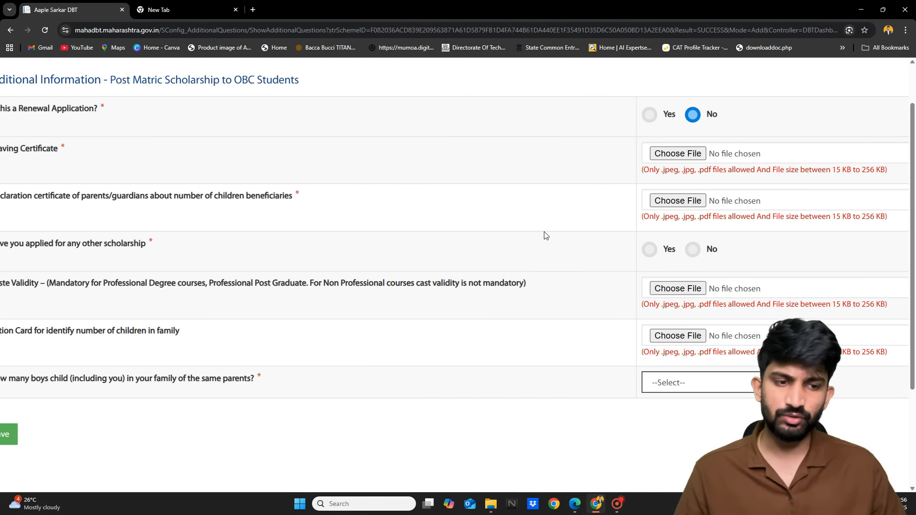
{"action": "scroll", "coordinate": [681, 250], "scroll_direction": "up", "scroll_amount": 2}
Select No for 'Have you applied for any other scholarship' and review the rest of the form
{"action": "left_click", "coordinate": [699, 248]}
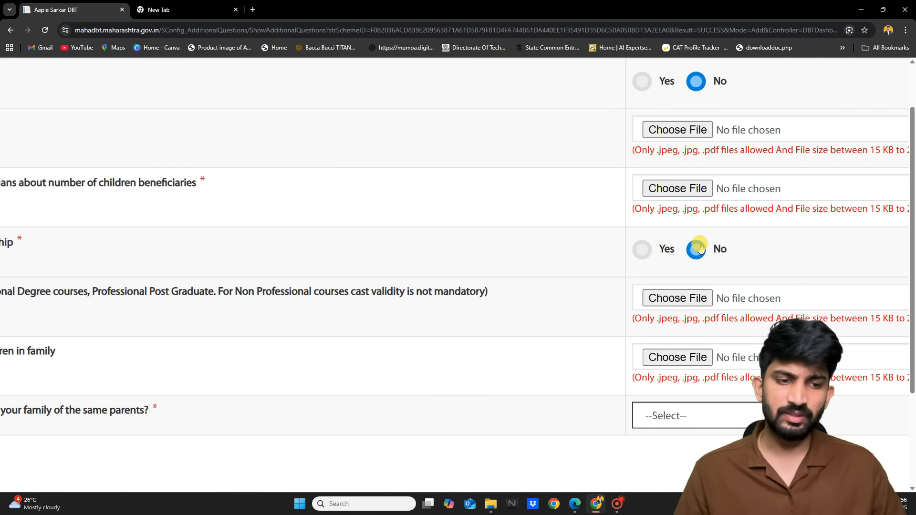
{"action": "scroll", "coordinate": [700, 248], "scroll_direction": "left", "scroll_amount": 5}
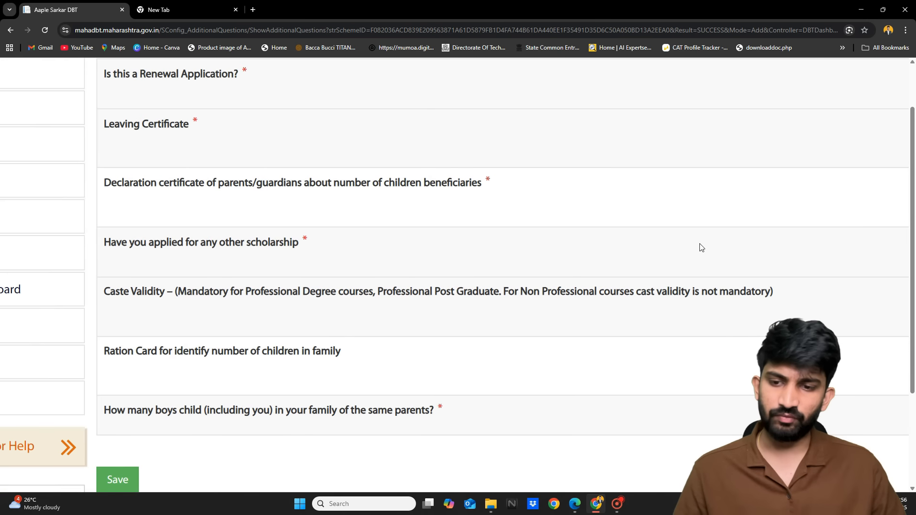
{"action": "scroll", "coordinate": [413, 334], "scroll_direction": "right", "scroll_amount": 1}
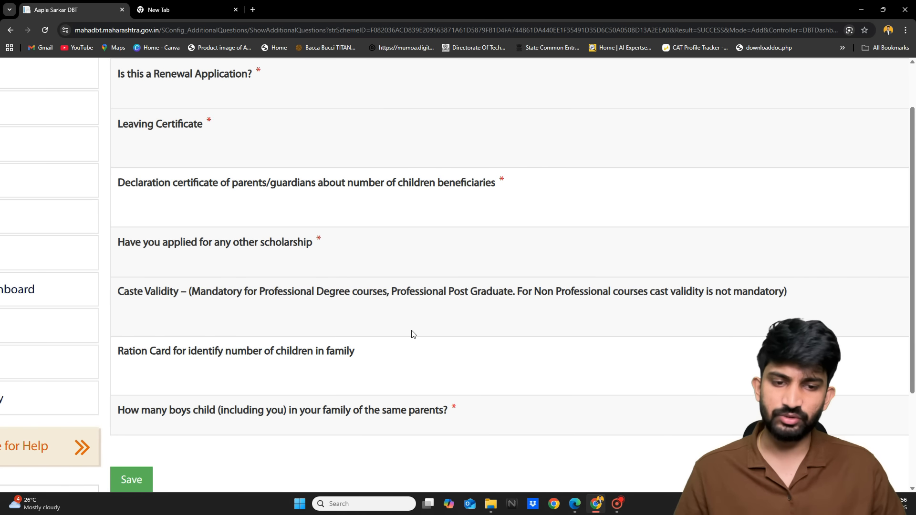
{"action": "scroll", "coordinate": [413, 334], "scroll_direction": "right", "scroll_amount": 3}
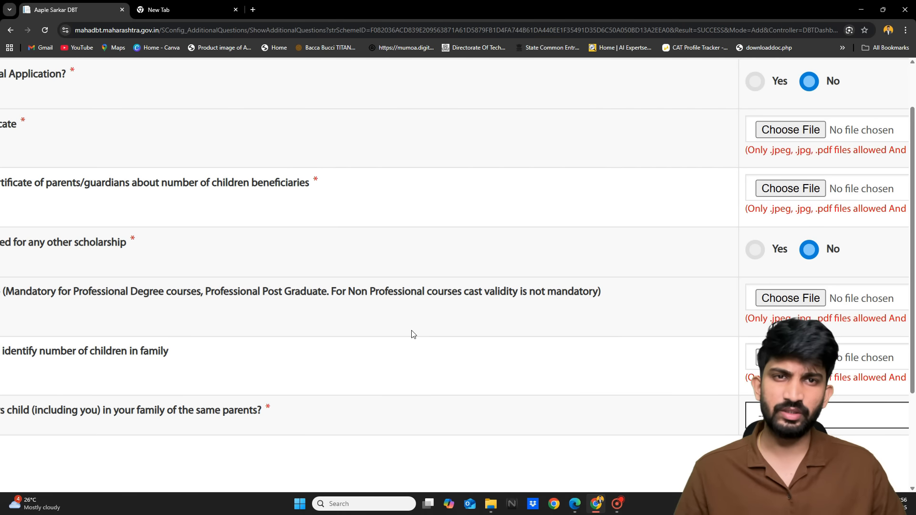
{"action": "scroll", "coordinate": [413, 334], "scroll_direction": "right", "scroll_amount": 1}
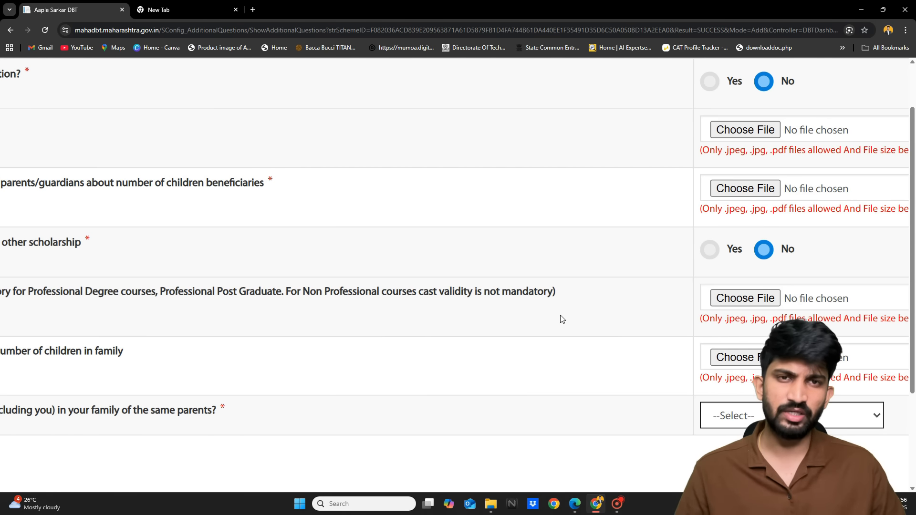
{"action": "scroll", "coordinate": [561, 317], "scroll_direction": "right", "scroll_amount": 1}
{"action": "scroll", "coordinate": [561, 317], "scroll_direction": "left", "scroll_amount": 5}
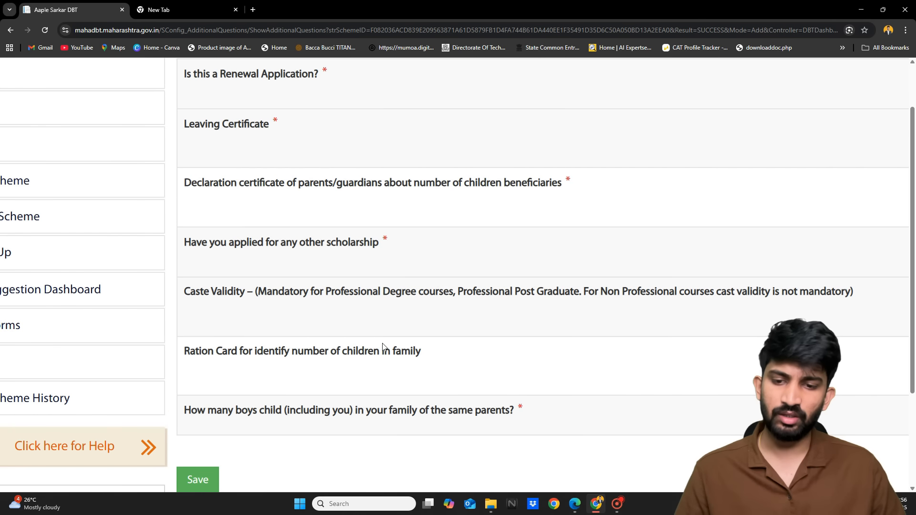
{"action": "scroll", "coordinate": [383, 345], "scroll_direction": "right", "scroll_amount": 3}
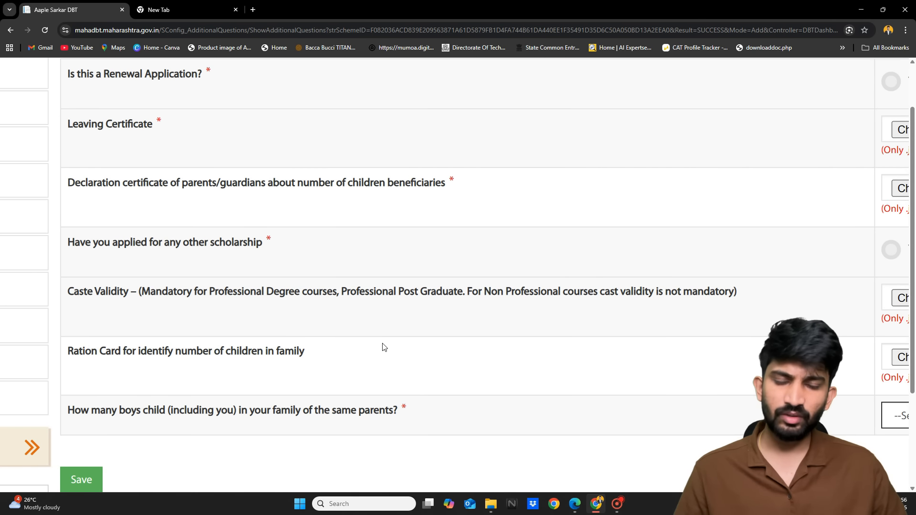
{"action": "scroll", "coordinate": [384, 346], "scroll_direction": "right", "scroll_amount": 4}
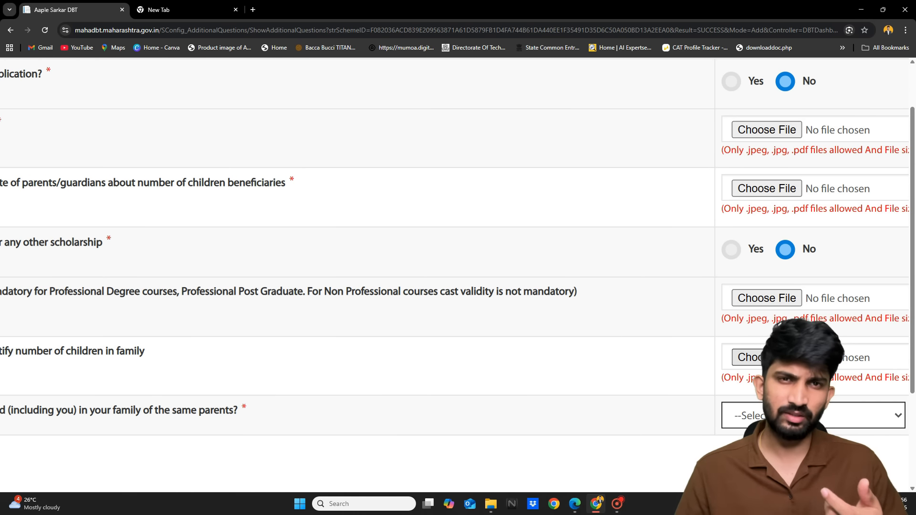
{"action": "scroll", "coordinate": [766, 364], "scroll_direction": "down", "scroll_amount": 1}
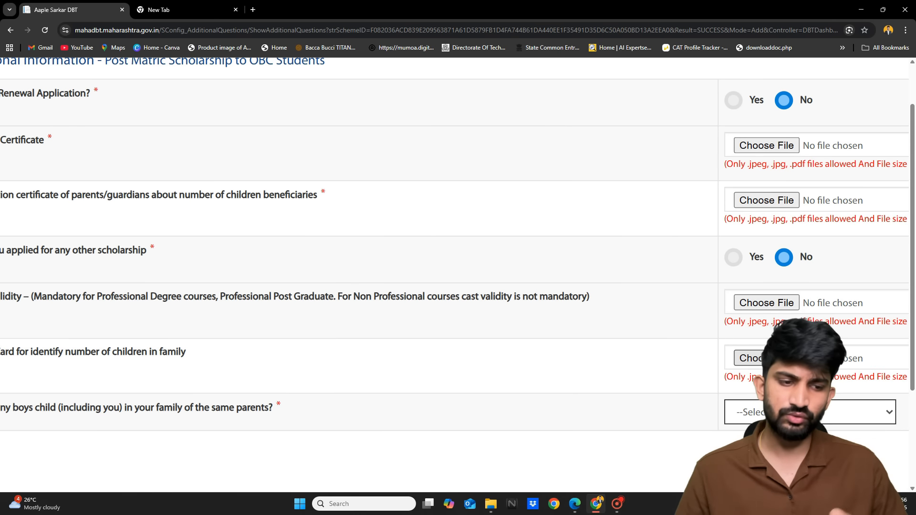
{"action": "scroll", "coordinate": [766, 359], "scroll_direction": "down", "scroll_amount": 1}
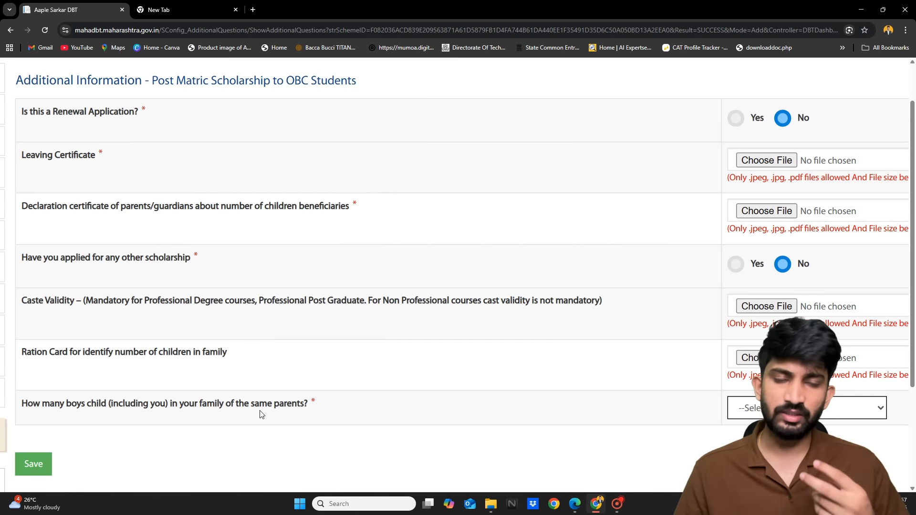
Choose 'more than 2' for the number of boys, revealing the extra two-children benefit question
{"action": "left_click", "coordinate": [754, 419]}
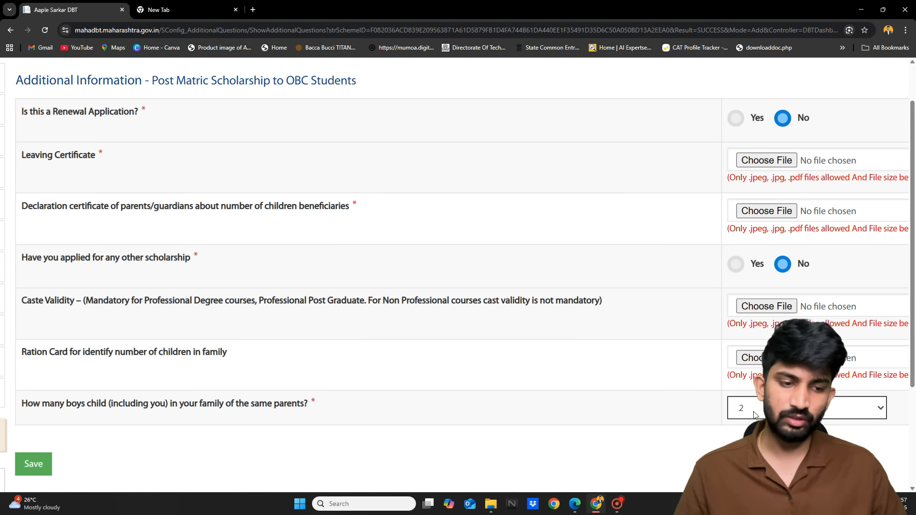
{"action": "left_click", "coordinate": [754, 414]}
{"action": "left_click", "coordinate": [806, 461]}
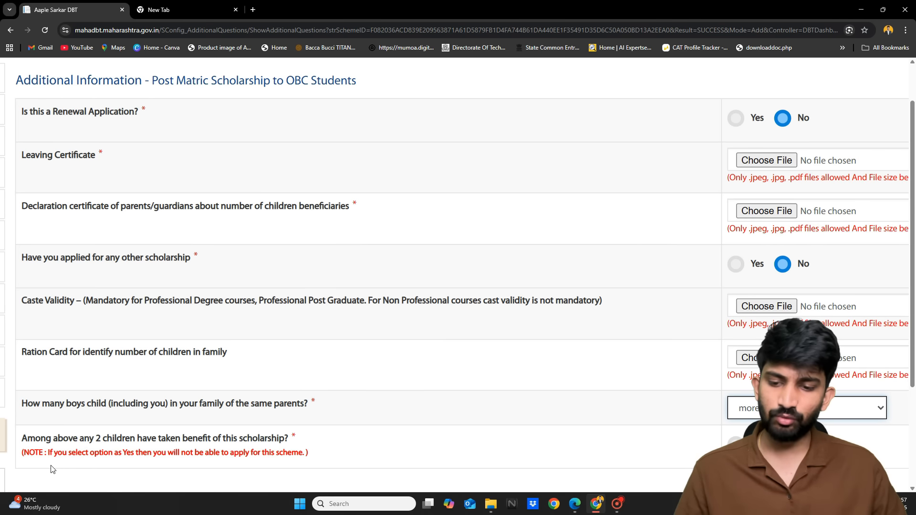
{"action": "key", "text": "ctrl+plus"}
{"action": "key", "text": "ctrl+plus"}
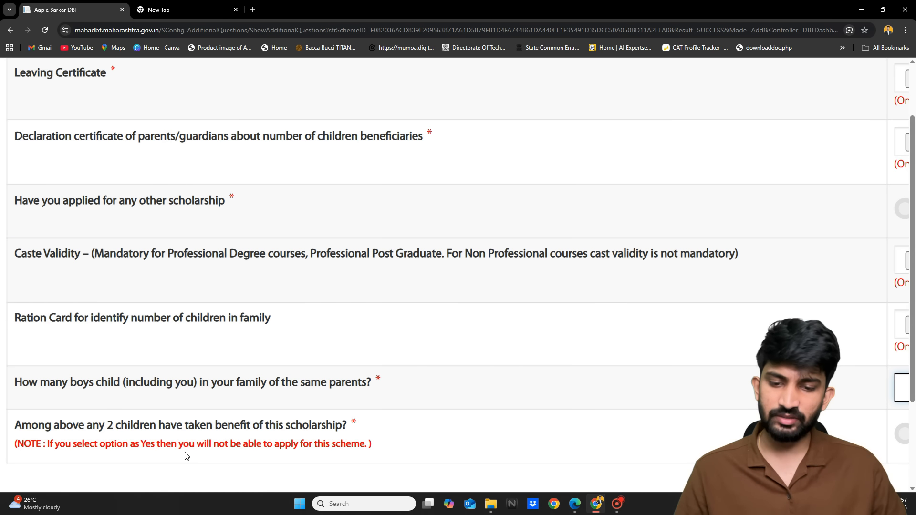
{"action": "key", "text": "ctrl+minus"}
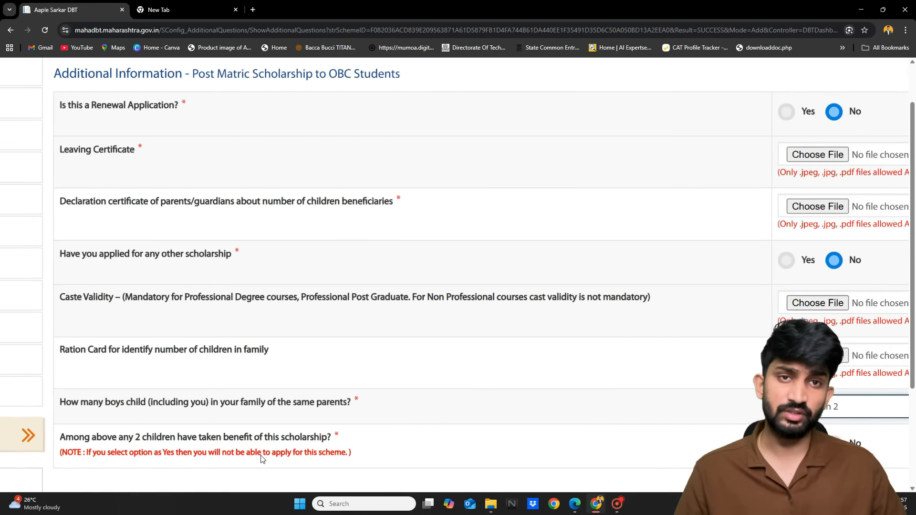
{"action": "scroll", "coordinate": [260, 457], "scroll_direction": "down", "scroll_amount": 1}
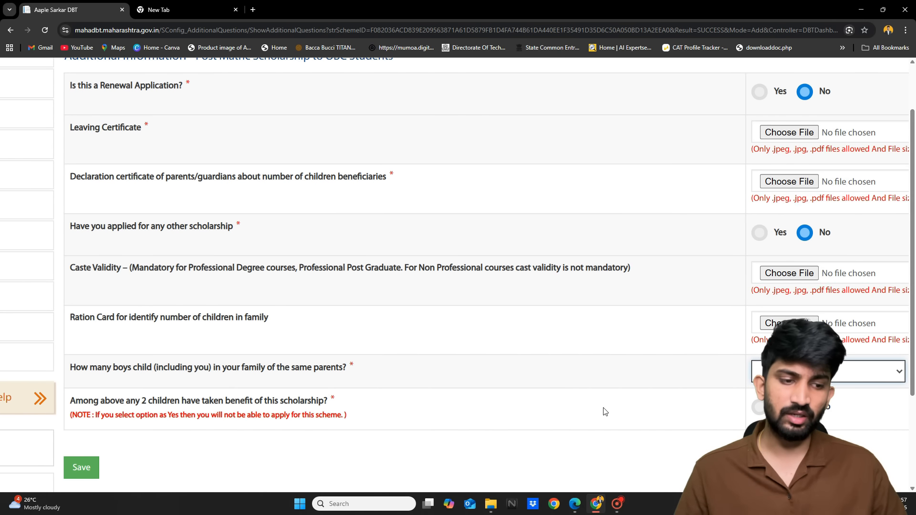
Change the boys count back to 2 so the extra question disappears
{"action": "left_click", "coordinate": [798, 372]}
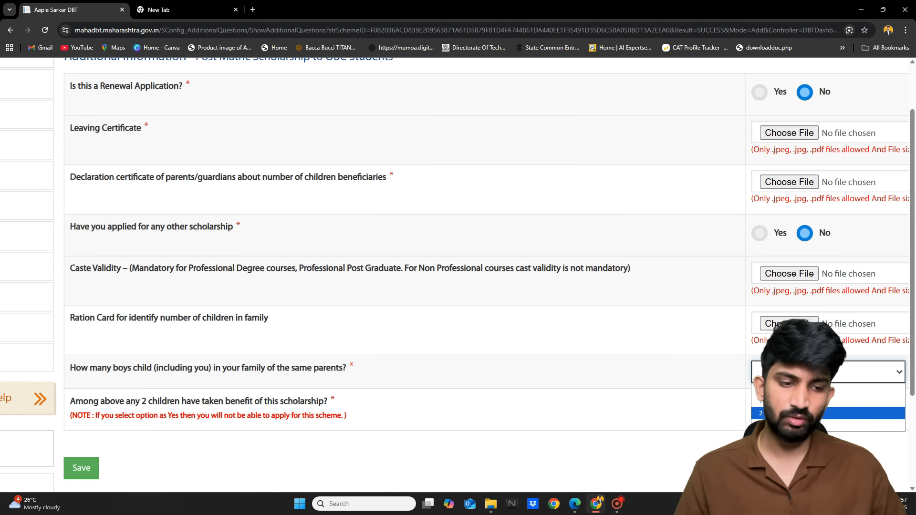
{"action": "left_click", "coordinate": [770, 414]}
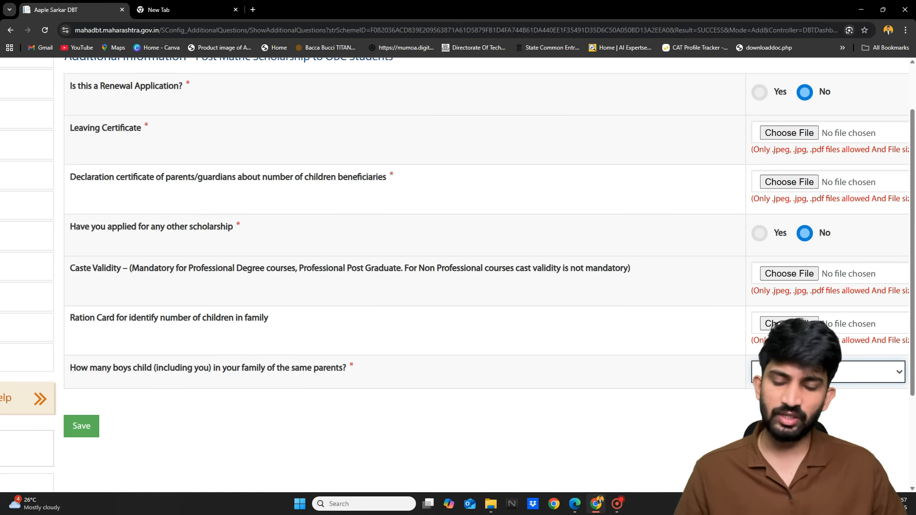
{"action": "scroll", "coordinate": [118, 378], "scroll_direction": "up", "scroll_amount": 2}
{"action": "scroll", "coordinate": [118, 378], "scroll_direction": "down", "scroll_amount": 3}
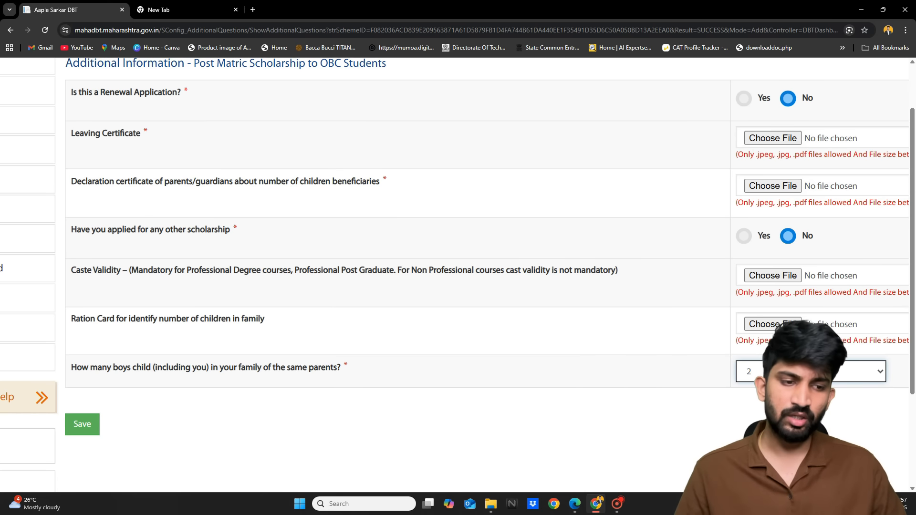
{"action": "scroll", "coordinate": [773, 406], "scroll_direction": "down", "scroll_amount": 3}
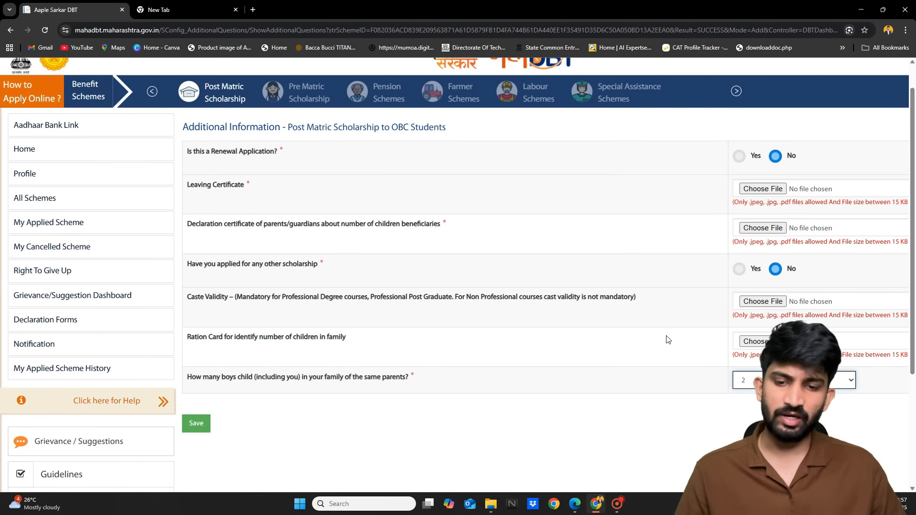
{"action": "scroll", "coordinate": [666, 339], "scroll_direction": "right", "scroll_amount": 3}
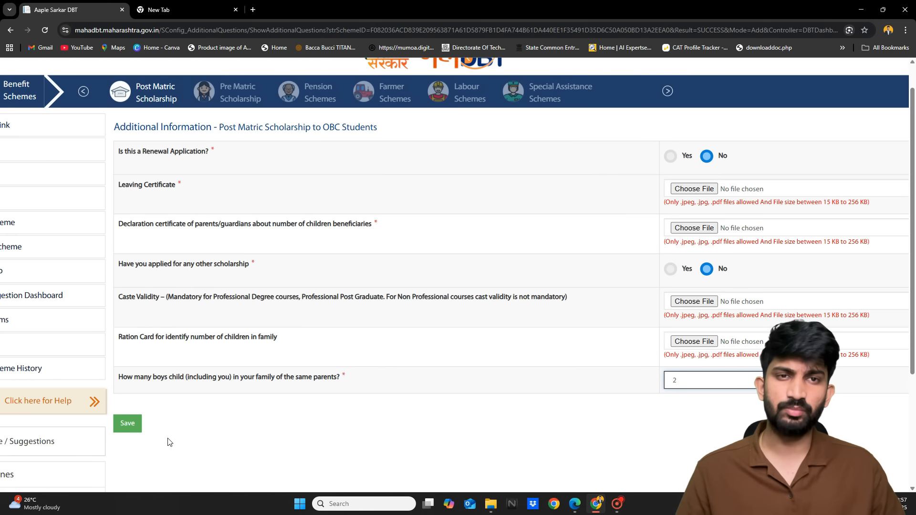
{"action": "scroll", "coordinate": [169, 442], "scroll_direction": "left", "scroll_amount": 3}
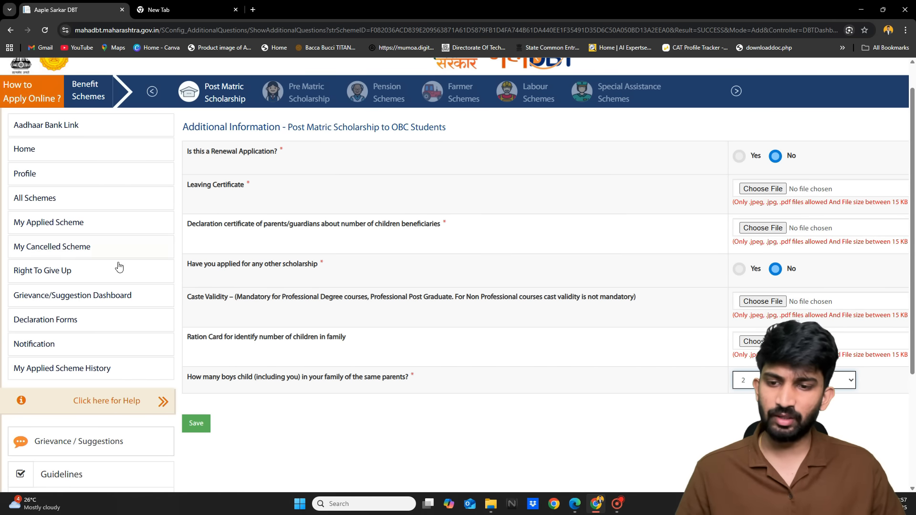
{"action": "scroll", "coordinate": [1, 306], "scroll_direction": "up", "scroll_amount": 4}
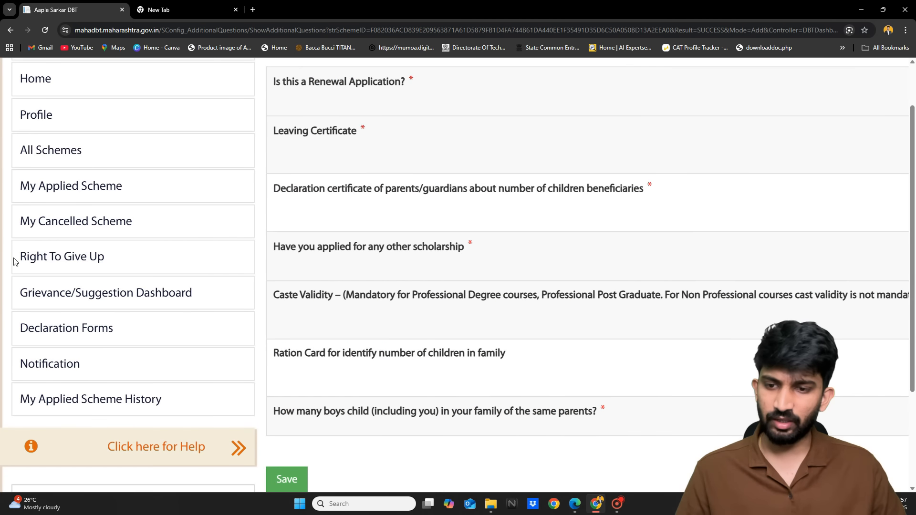
Go to the My Applied Scheme page for AY 2025-2026
{"action": "left_click", "coordinate": [54, 199]}
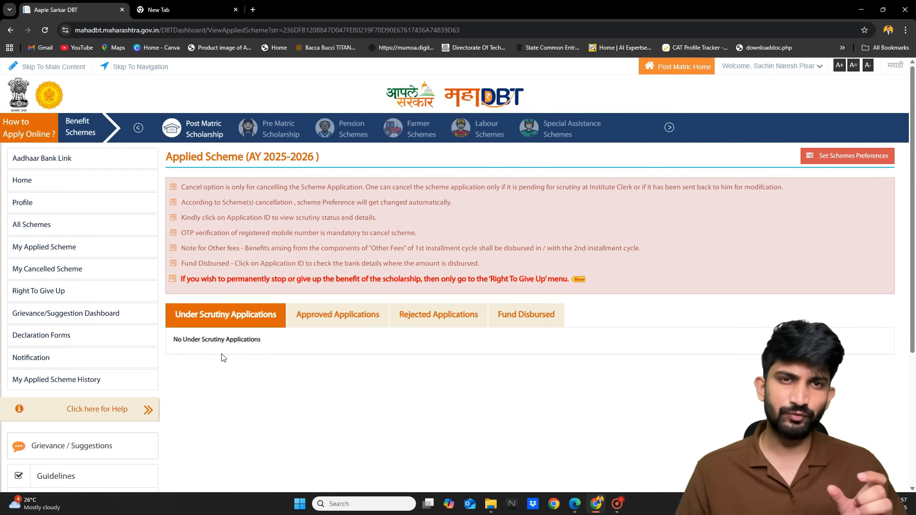
{"action": "scroll", "coordinate": [221, 358], "scroll_direction": "up", "scroll_amount": 4}
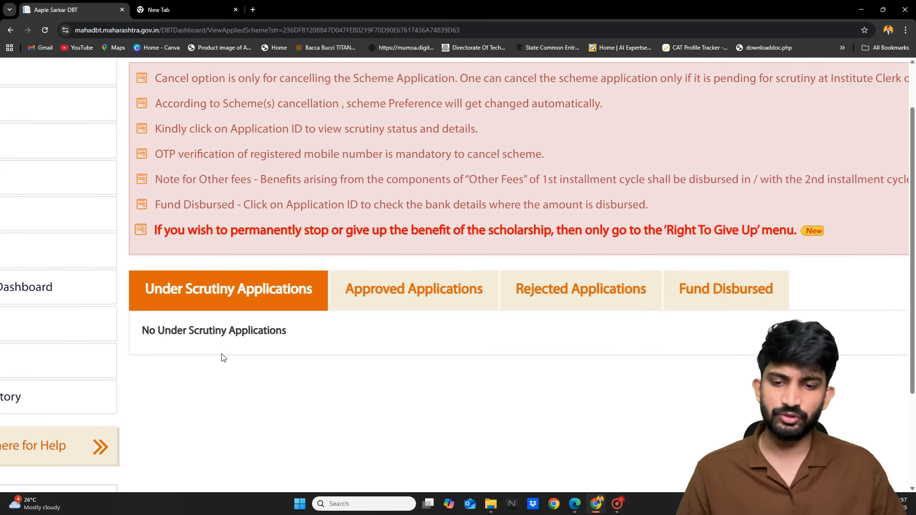
{"action": "scroll", "coordinate": [221, 357], "scroll_direction": "up", "scroll_amount": 2}
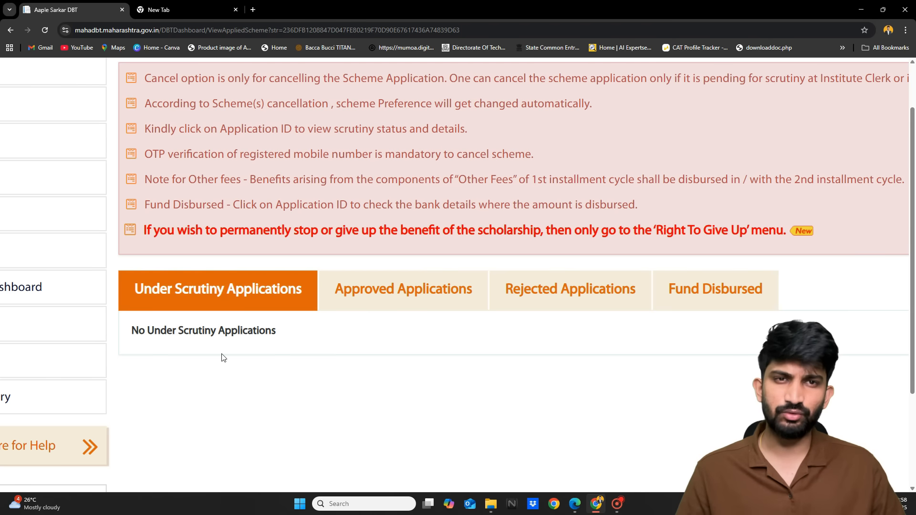
View the Approved Applications tab and confirm it lists no applications
{"action": "left_click", "coordinate": [420, 289]}
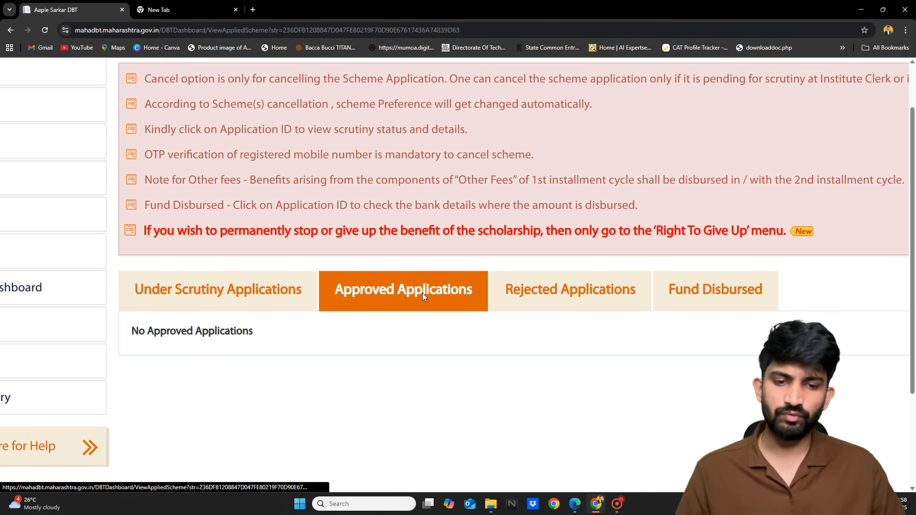
{"action": "scroll", "coordinate": [422, 294], "scroll_direction": "right", "scroll_amount": 1}
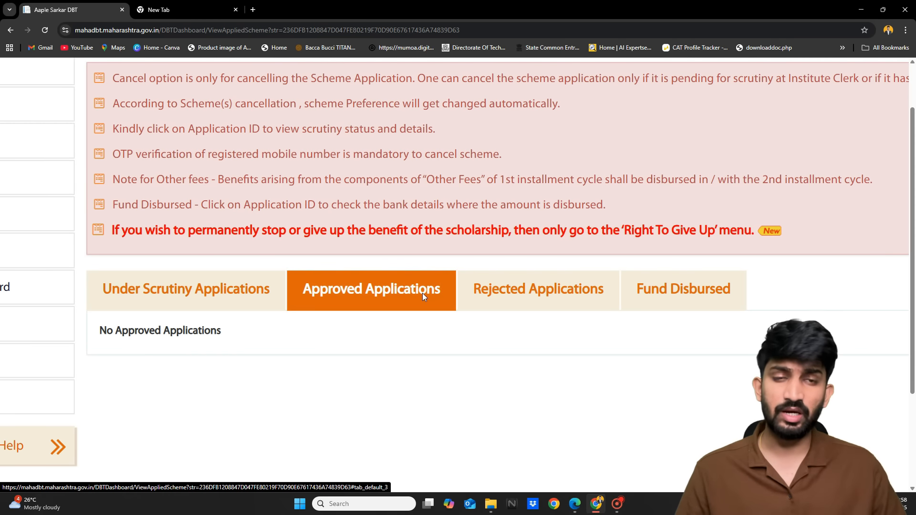
{"action": "scroll", "coordinate": [422, 293], "scroll_direction": "down", "scroll_amount": 1}
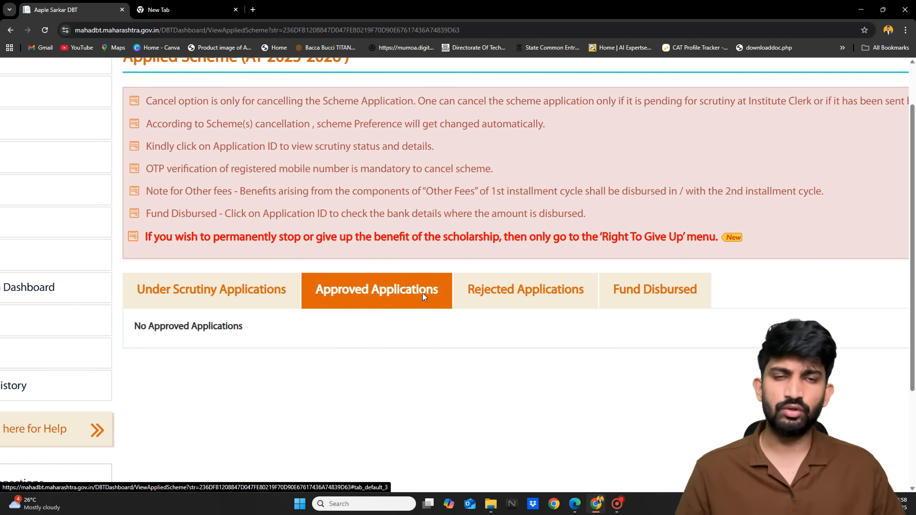
{"action": "scroll", "coordinate": [420, 302], "scroll_direction": "down", "scroll_amount": 2}
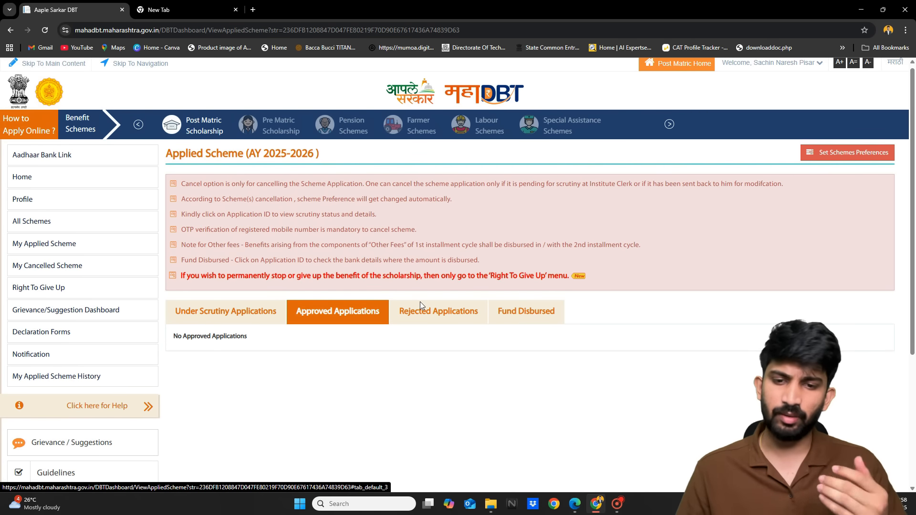
{"action": "scroll", "coordinate": [419, 301], "scroll_direction": "up", "scroll_amount": 2}
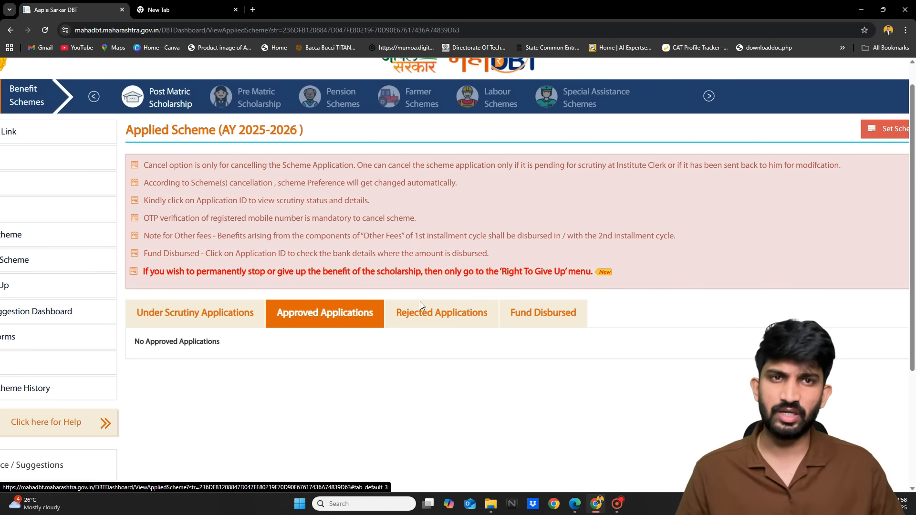
{"action": "scroll", "coordinate": [420, 301], "scroll_direction": "down", "scroll_amount": 2}
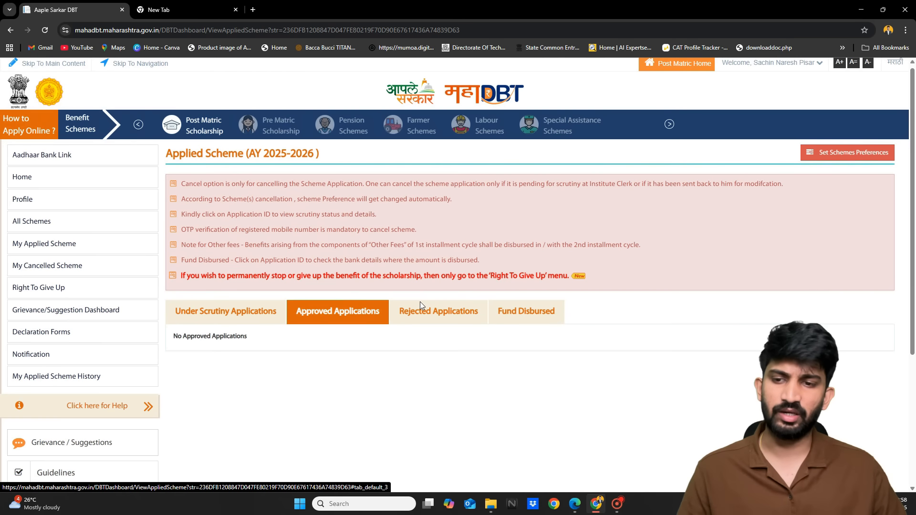